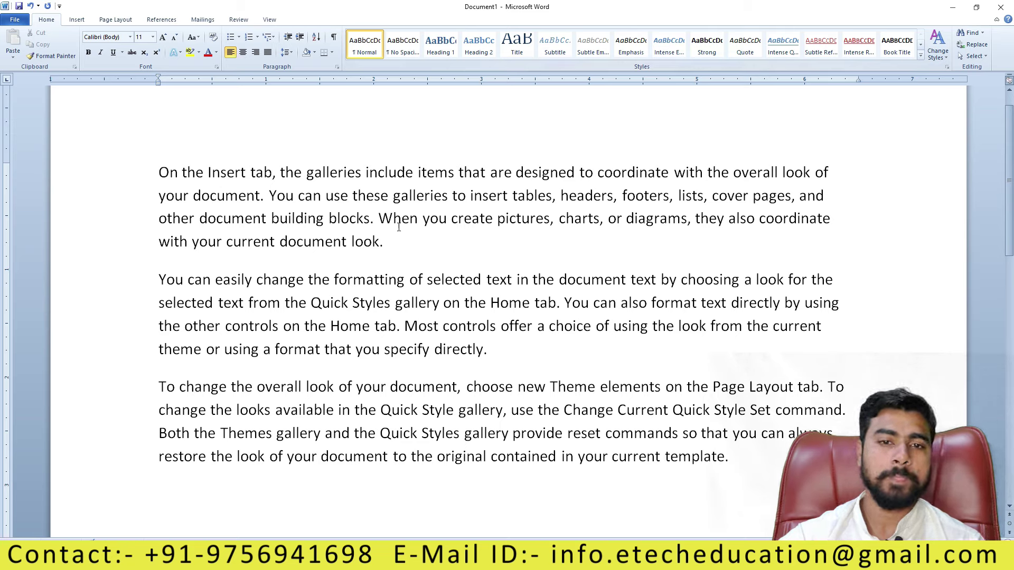
Delete the second and third paragraphs, keeping only the first paragraph of the document
left_click_drag(405, 240, 159, 172)
left_click(438, 259)
left_click(51, 56)
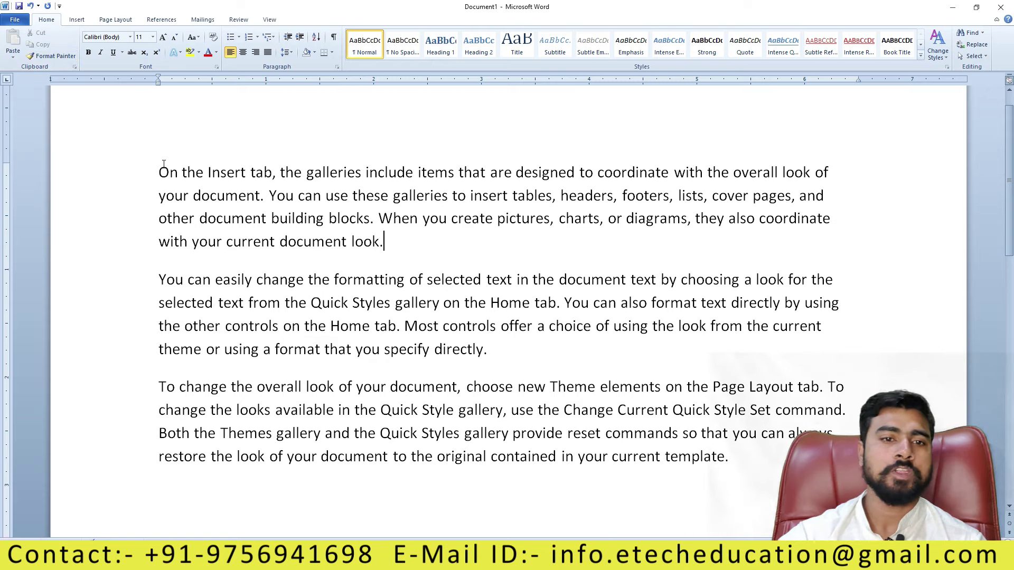
mouse_move(160, 275)
left_mouse_down()
mouse_move(600, 387)
mouse_move(741, 469)
left_mouse_up()
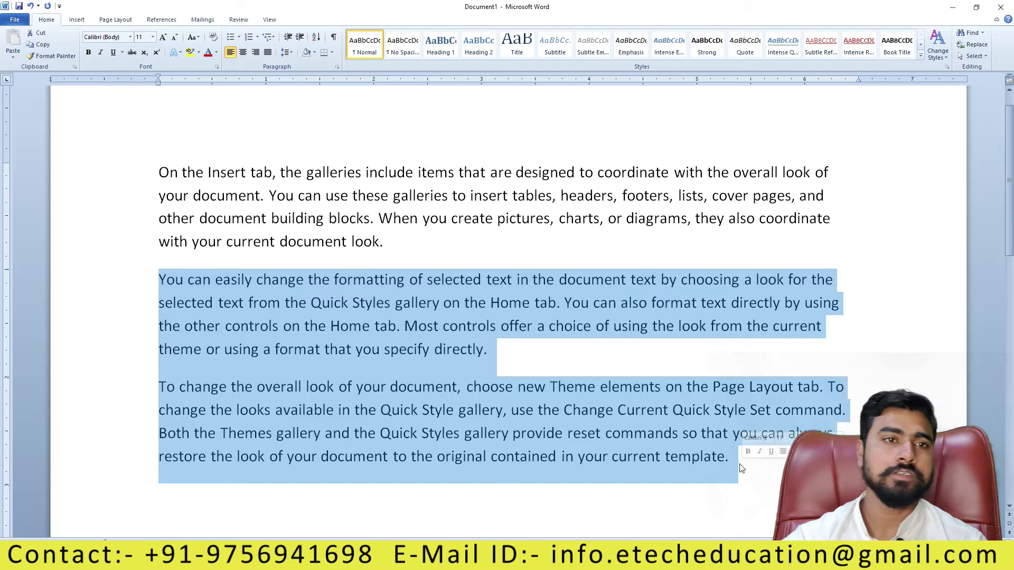
key("Delete")
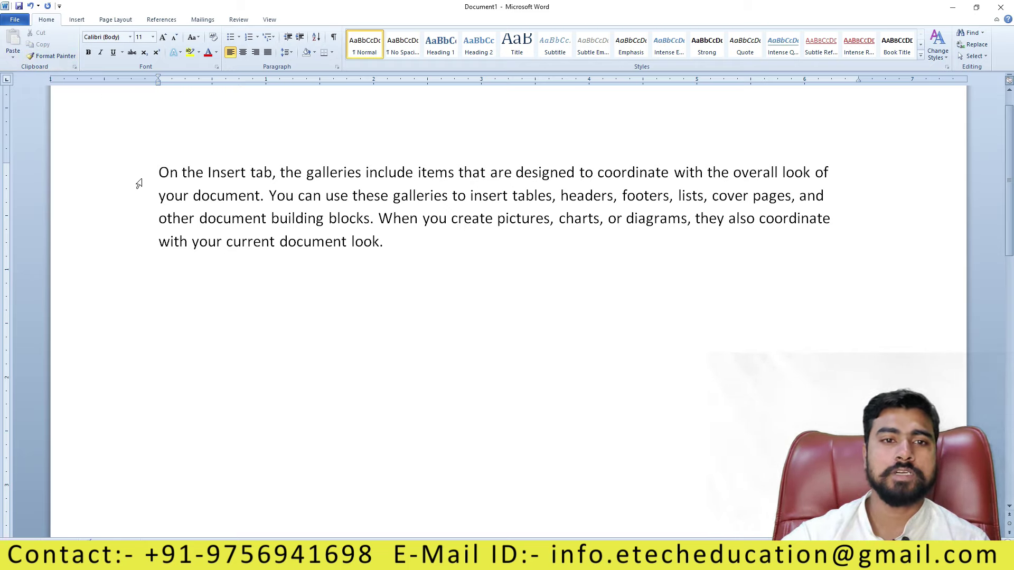
Copy the words "On the Insert tab", paste them after "look" at the paragraph's end, and undo the paste
left_click_drag(158, 172, 781, 175)
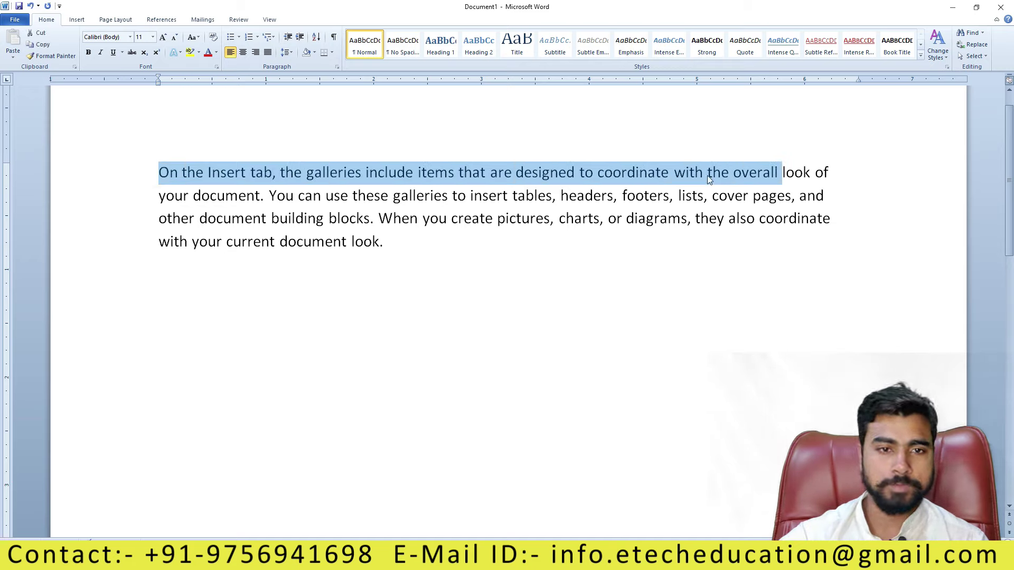
left_click(393, 293)
left_click_drag(159, 173, 272, 173)
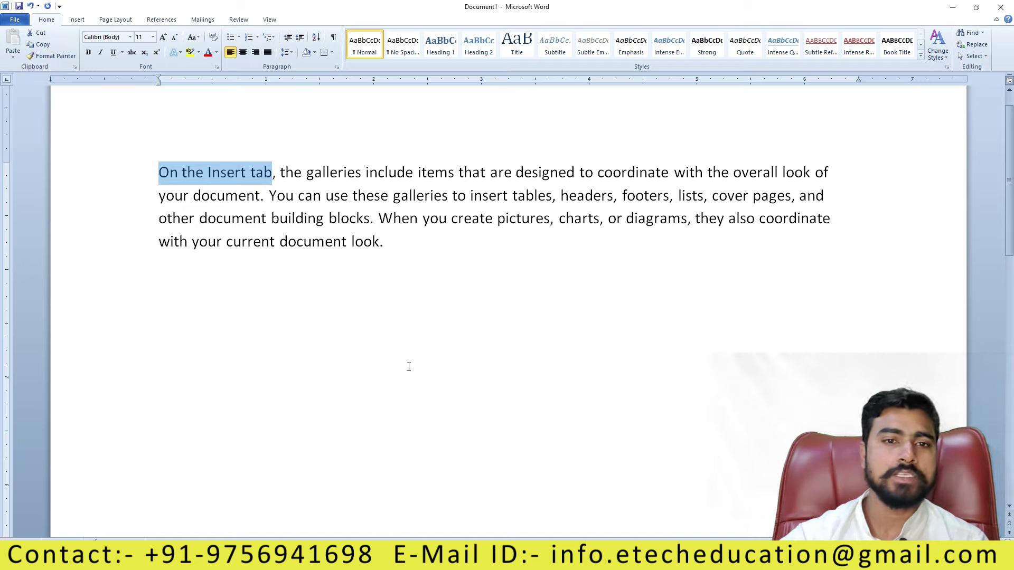
left_click(42, 46)
left_click(399, 270)
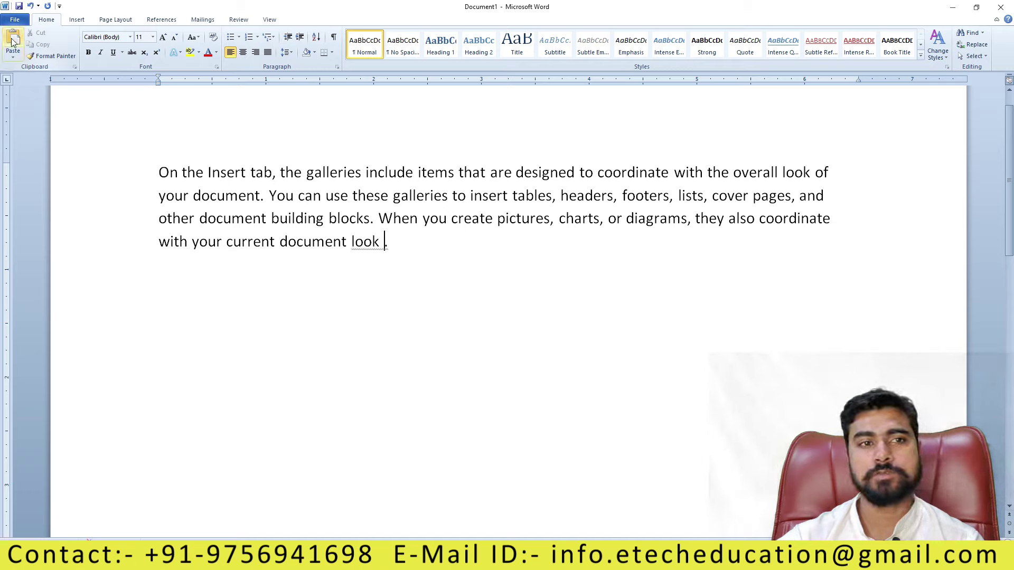
left_click(13, 41)
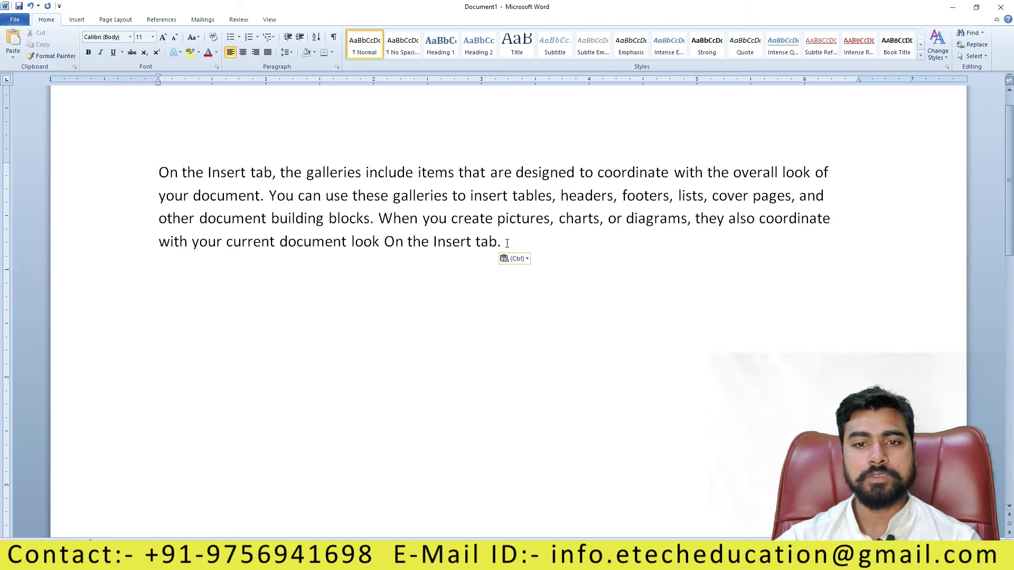
key("ctrl+z")
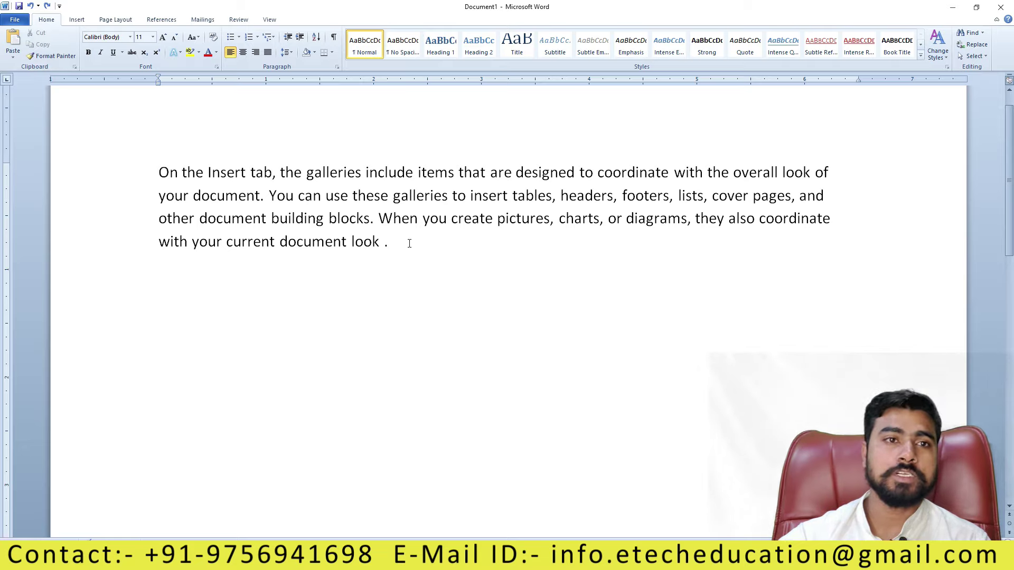
left_click_drag(384, 241, 274, 237)
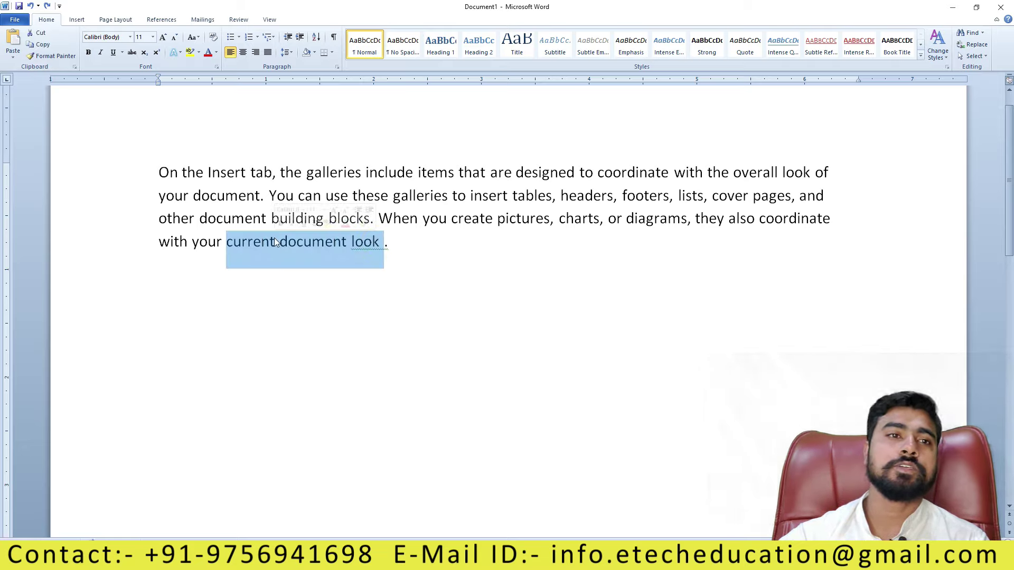
left_click(488, 235)
left_click_drag(395, 249, 174, 241)
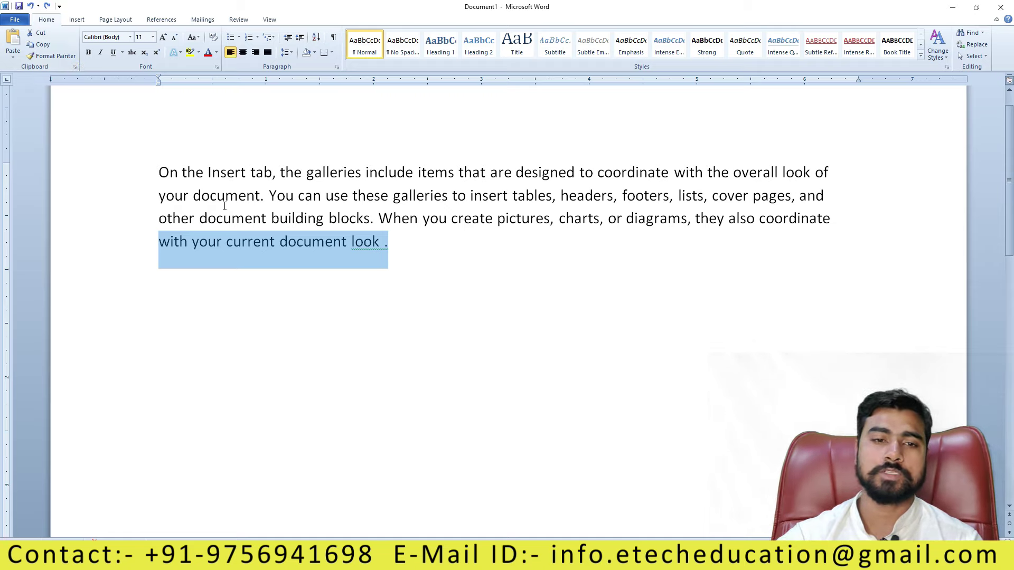
left_click(248, 265)
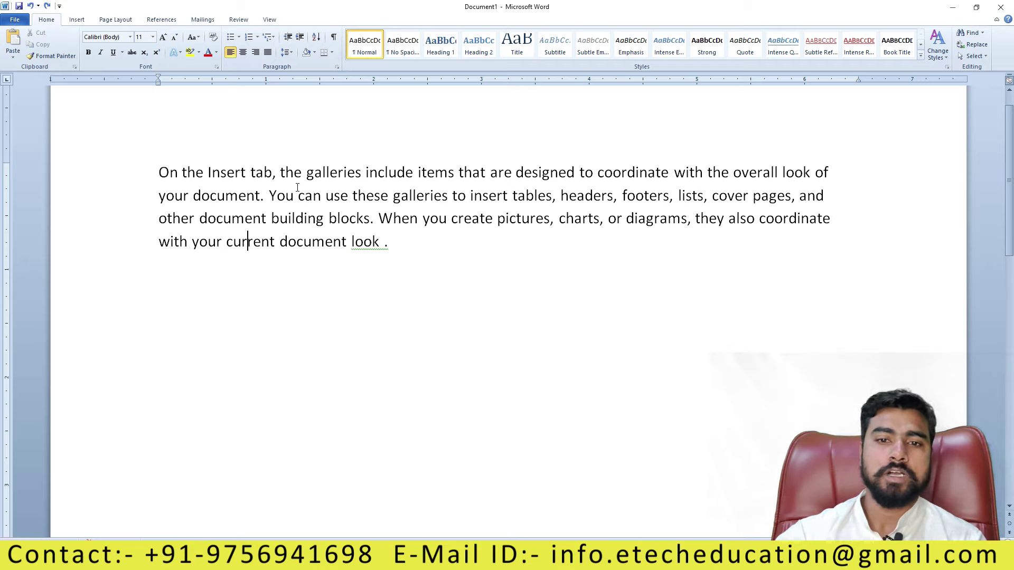
left_click(410, 250)
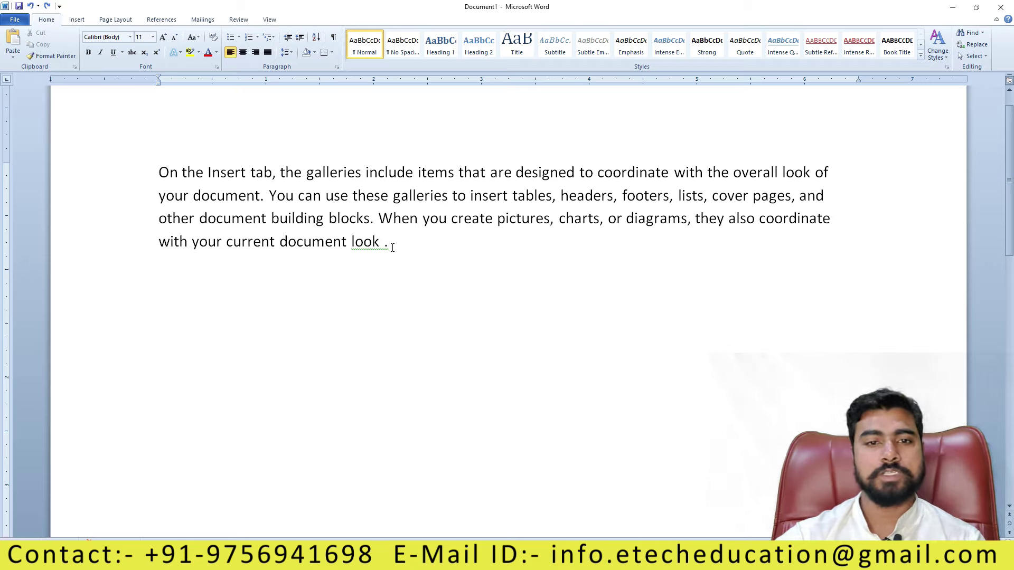
Remove the space before the first paragraph's final period, and undo the edits back through the deletion of the second and third paragraphs
key("Left")
key("BackSpace")
key("ctrl+z")
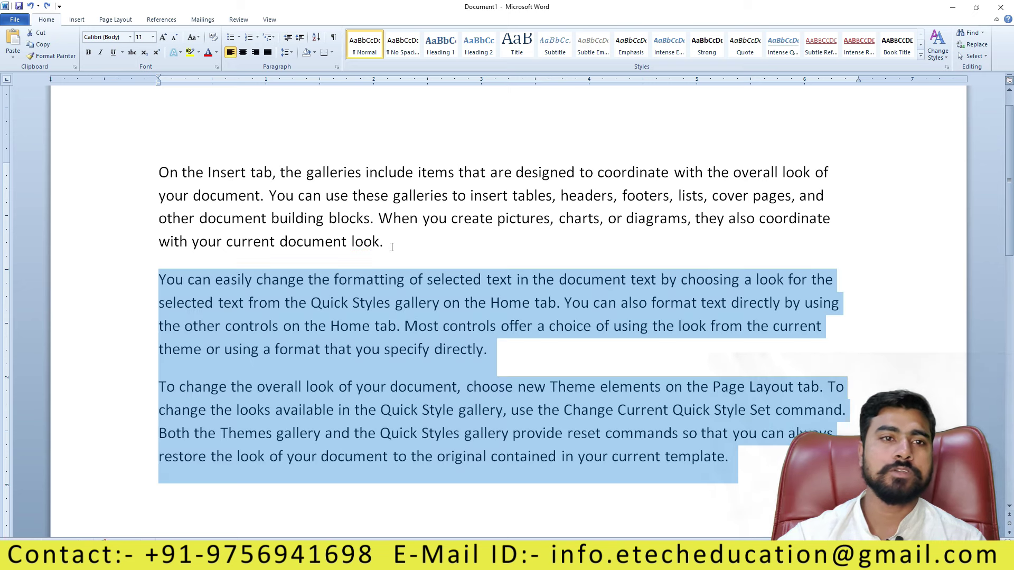
left_click(515, 350)
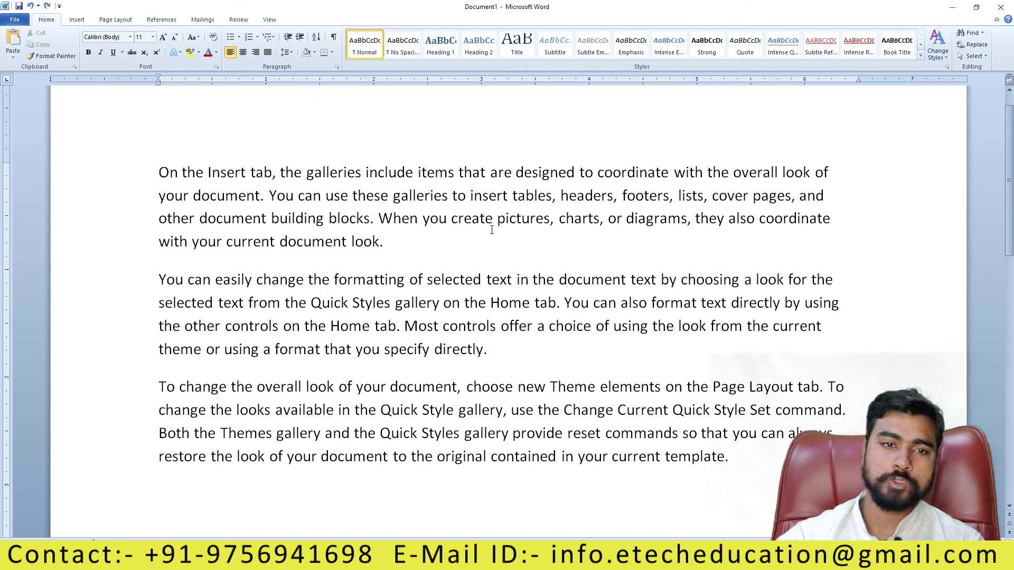
Set the first paragraph's font to Aerofoil and its size to 14
left_click_drag(399, 237, 154, 169)
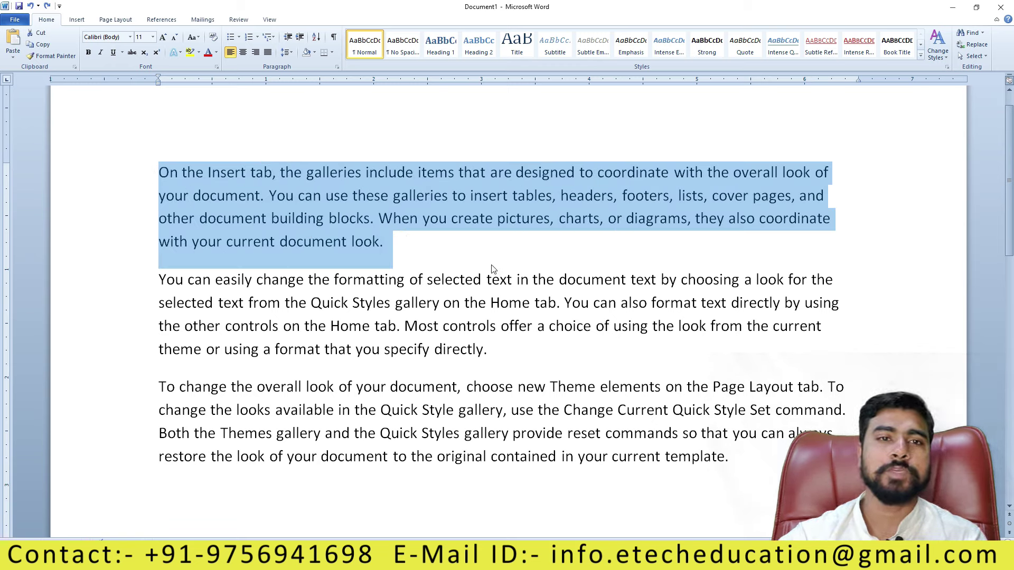
left_click(130, 37)
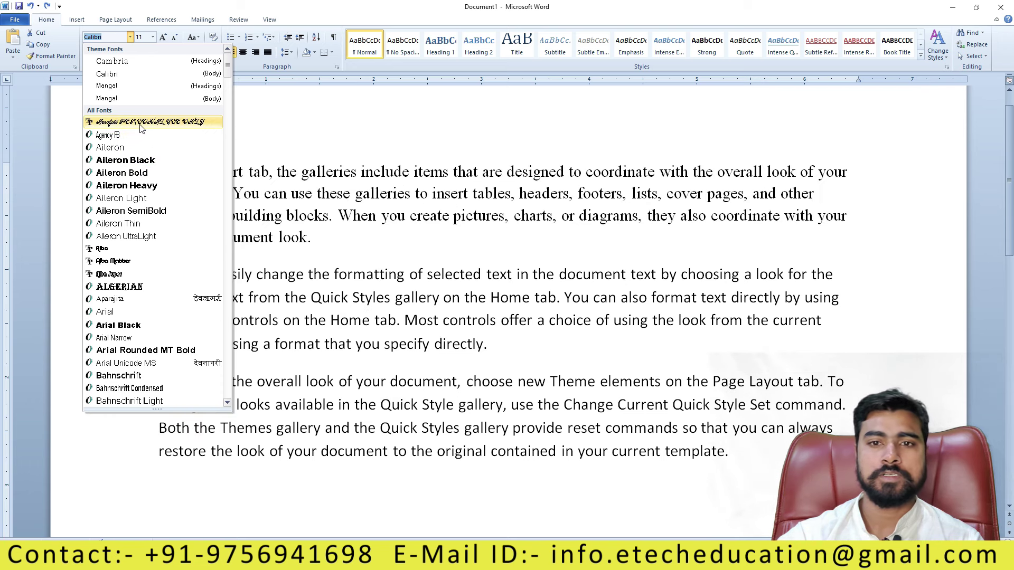
left_click(140, 123)
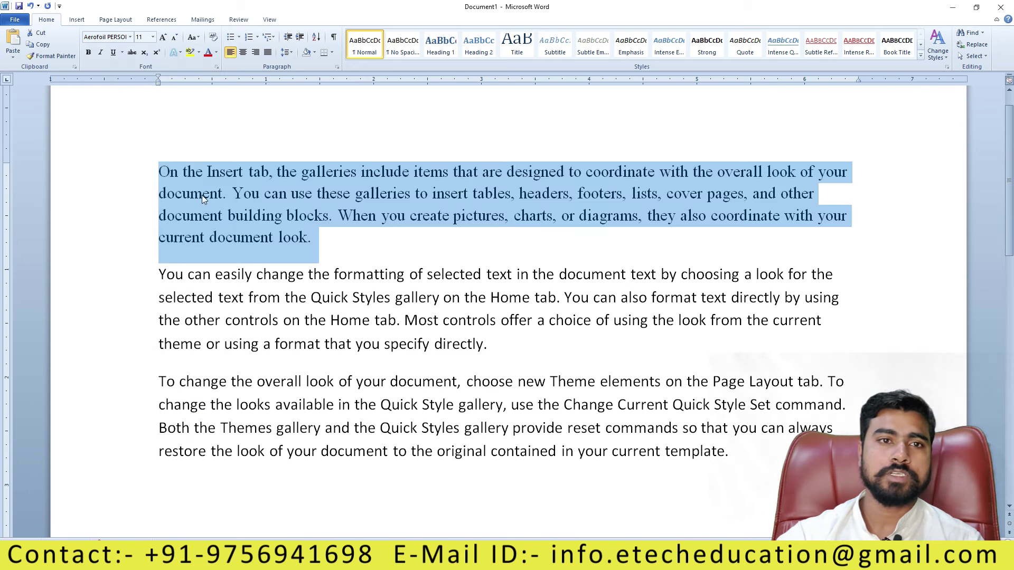
left_click(152, 37)
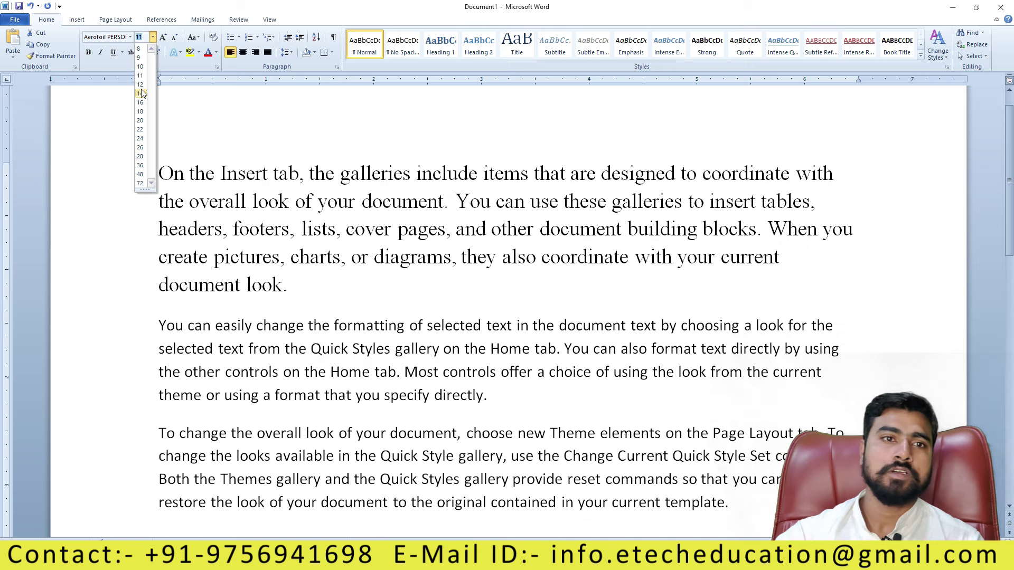
left_click(141, 93)
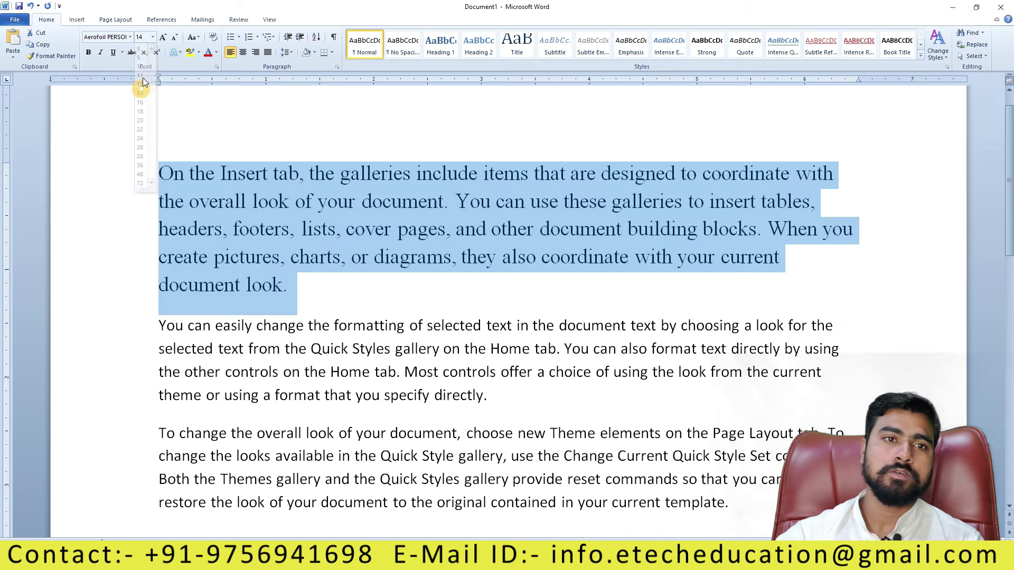
Make the first paragraph bold, italic and underlined
left_click(88, 52)
left_click(101, 52)
left_click(112, 53)
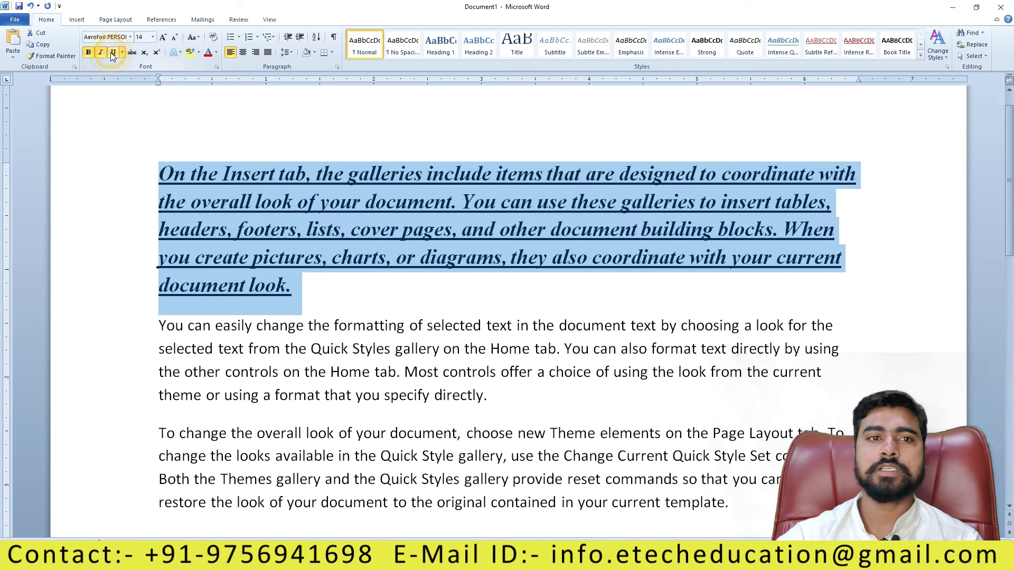
Replace the first paragraph's single underline with a double underline, and remove the underline altogether
left_click(113, 53)
left_click(122, 52)
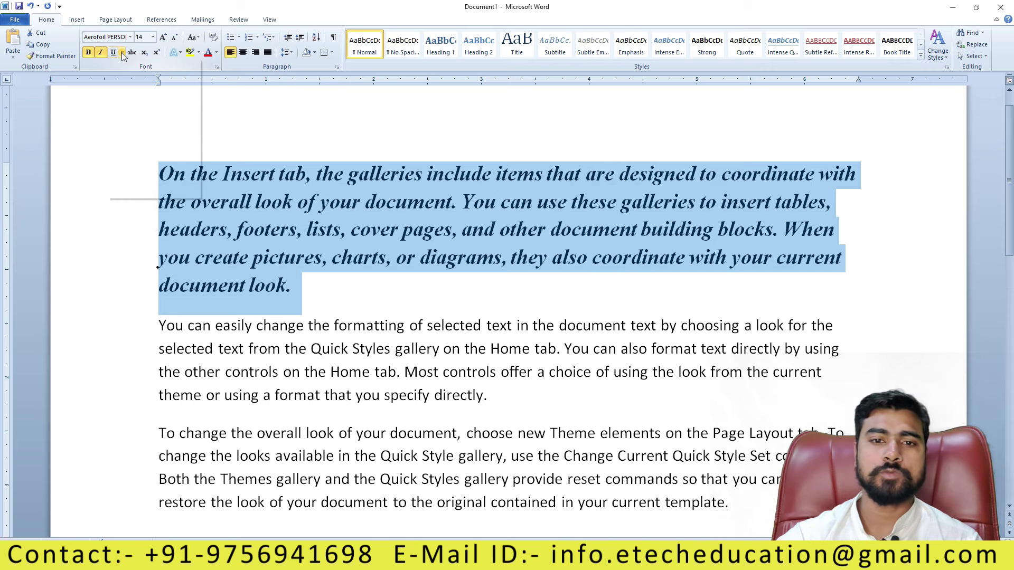
left_click(135, 81)
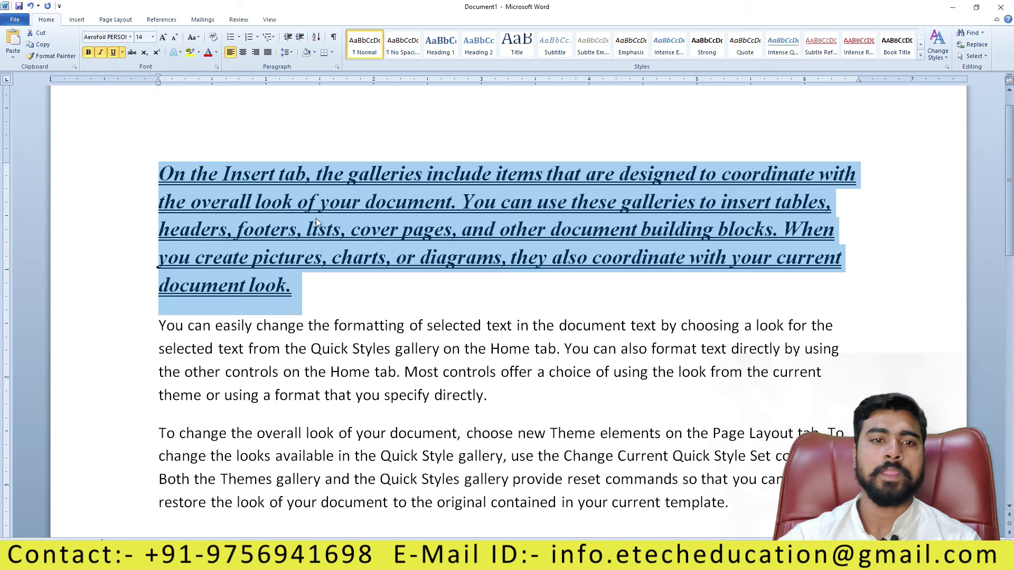
key("ctrl+u")
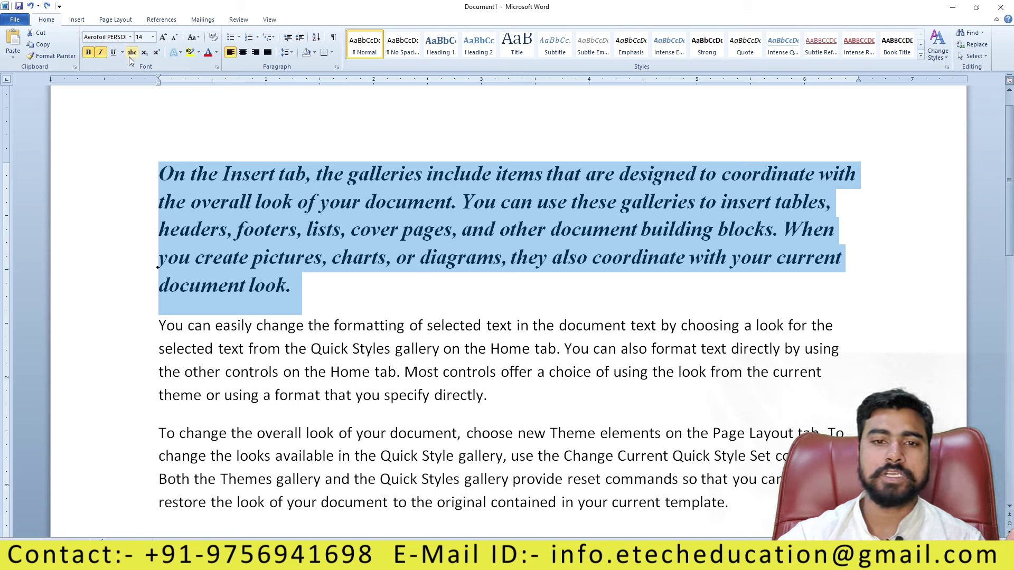
left_click(347, 286)
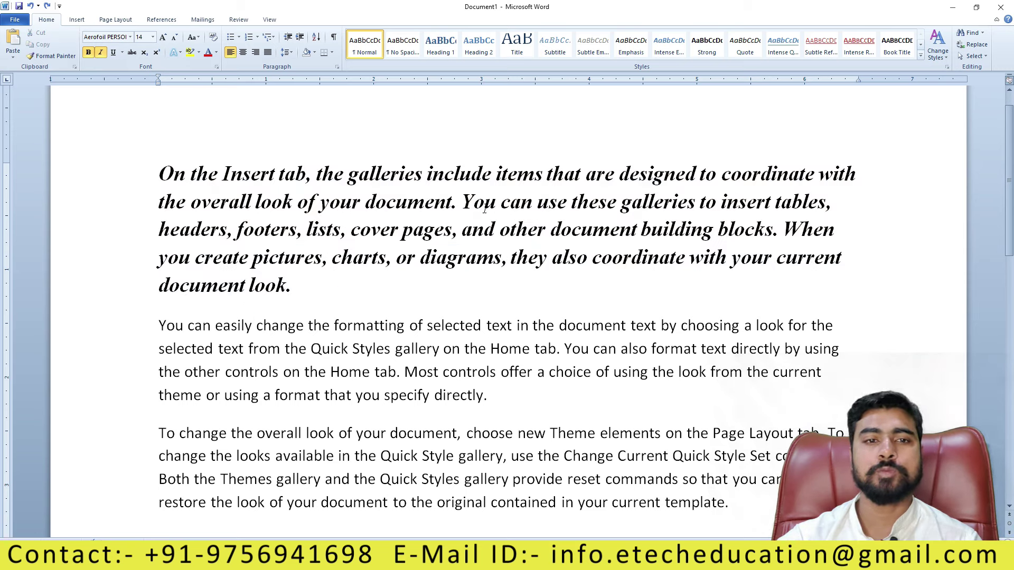
Copy the formatting of the first paragraph's opening line onto the second line of the second paragraph with Format Painter
left_click_drag(344, 284, 155, 169)
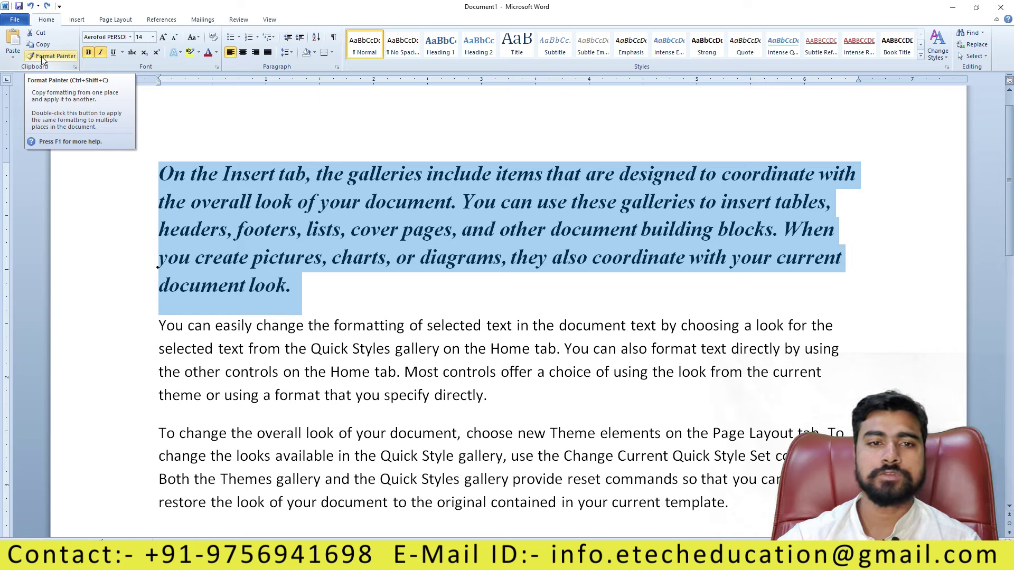
left_click(139, 170)
left_click(159, 176)
left_click(145, 173)
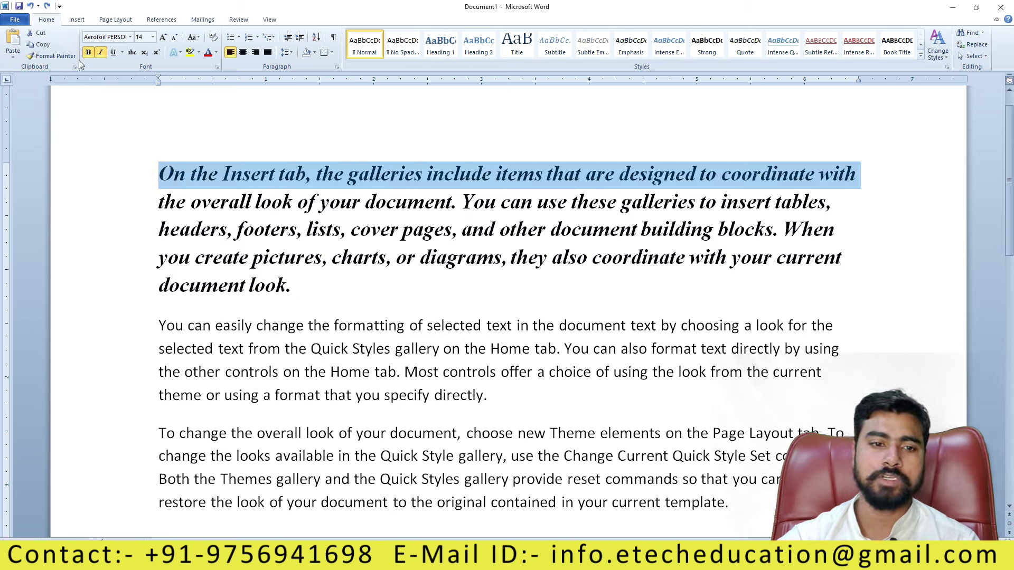
left_click(53, 56)
left_click_drag(153, 349, 835, 350)
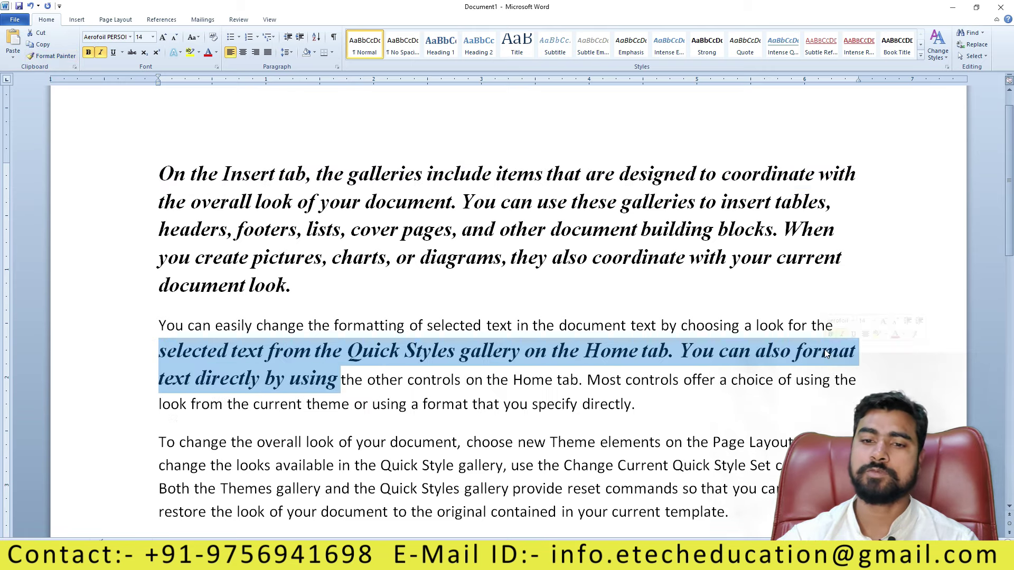
left_click(448, 391)
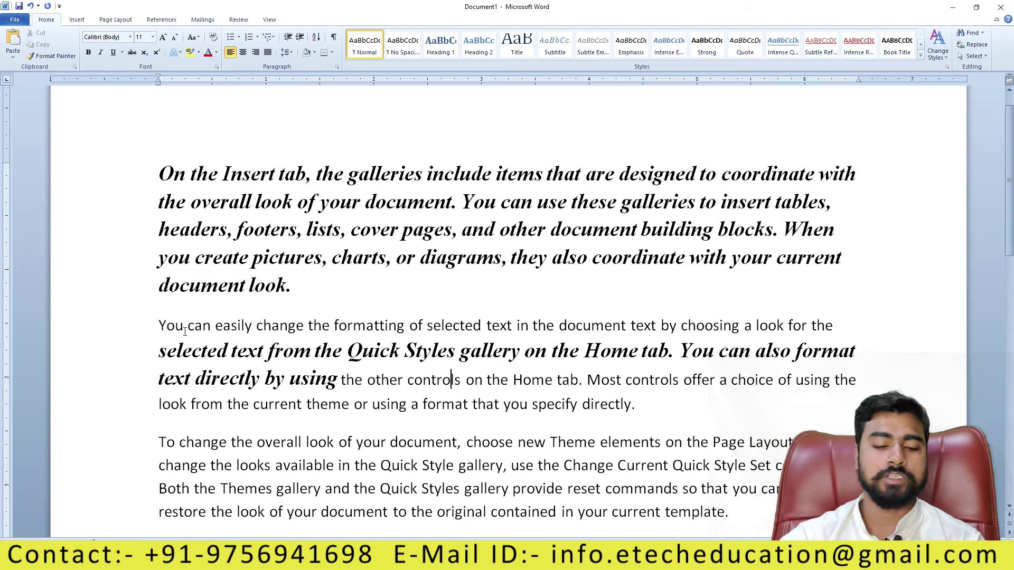
Clear all formatting from the whole document's text
key("ctrl+a")
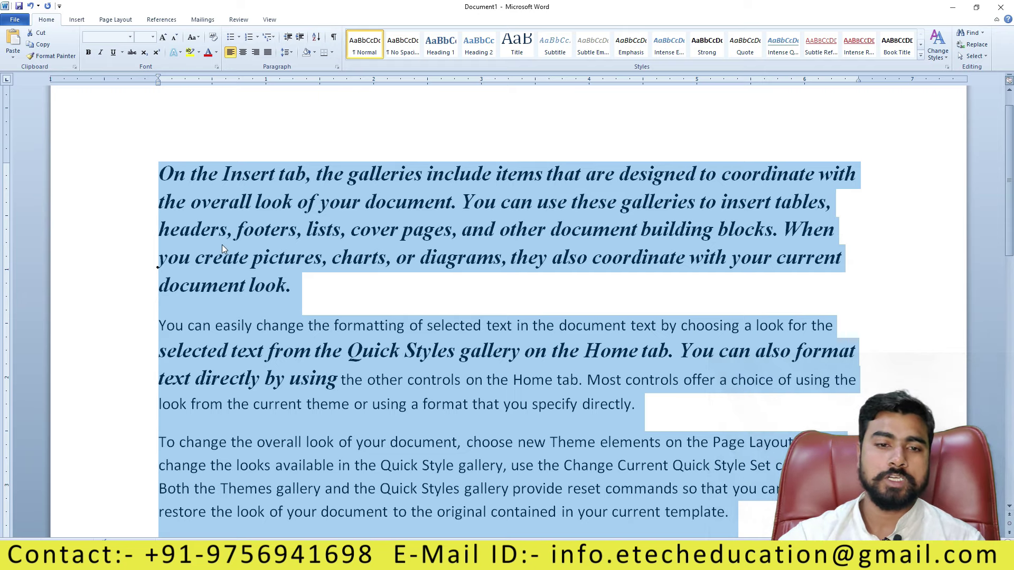
left_click(214, 37)
left_click(400, 247)
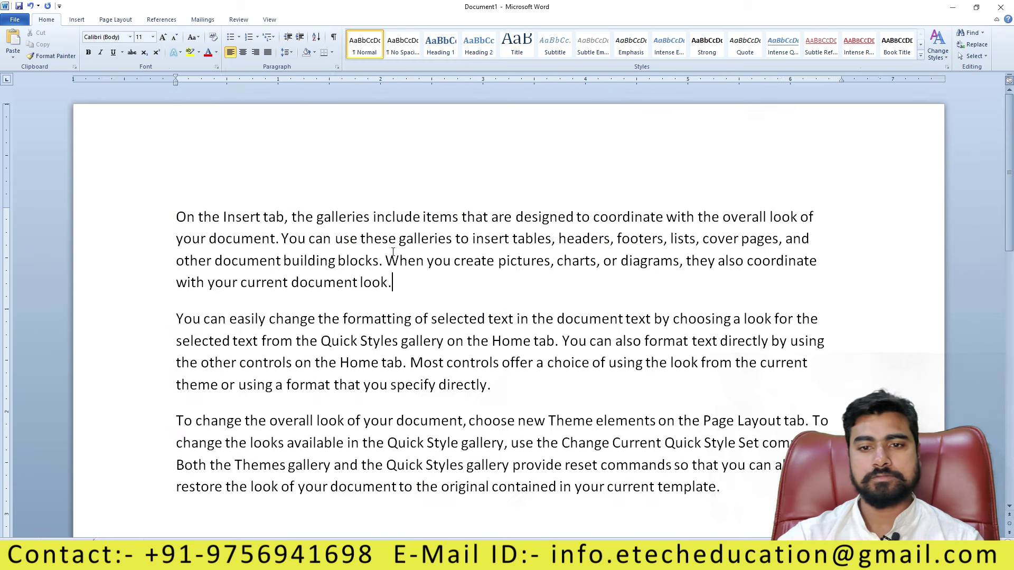
scroll(393, 253, "down", 1)
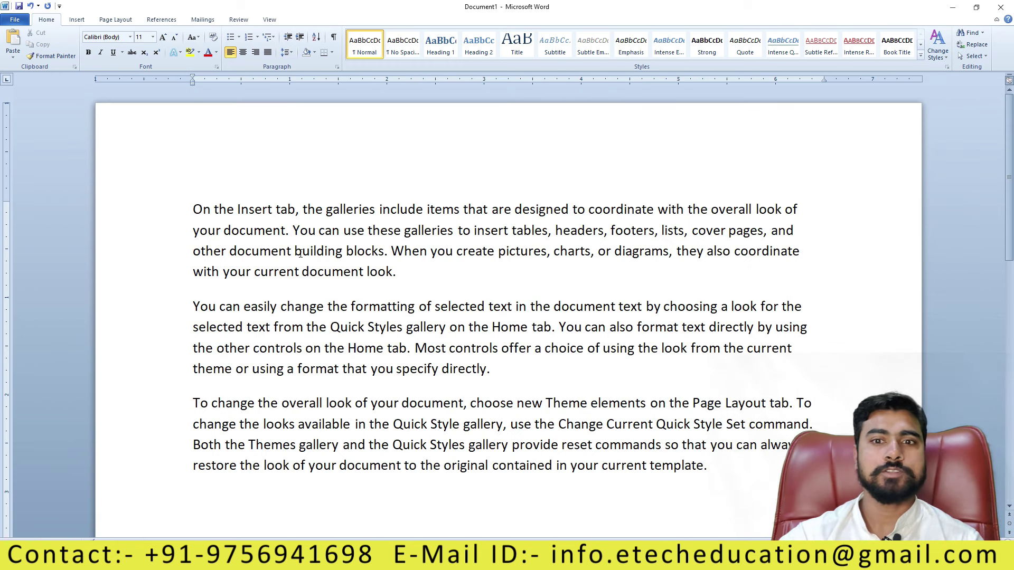
scroll(297, 255, "up", 1)
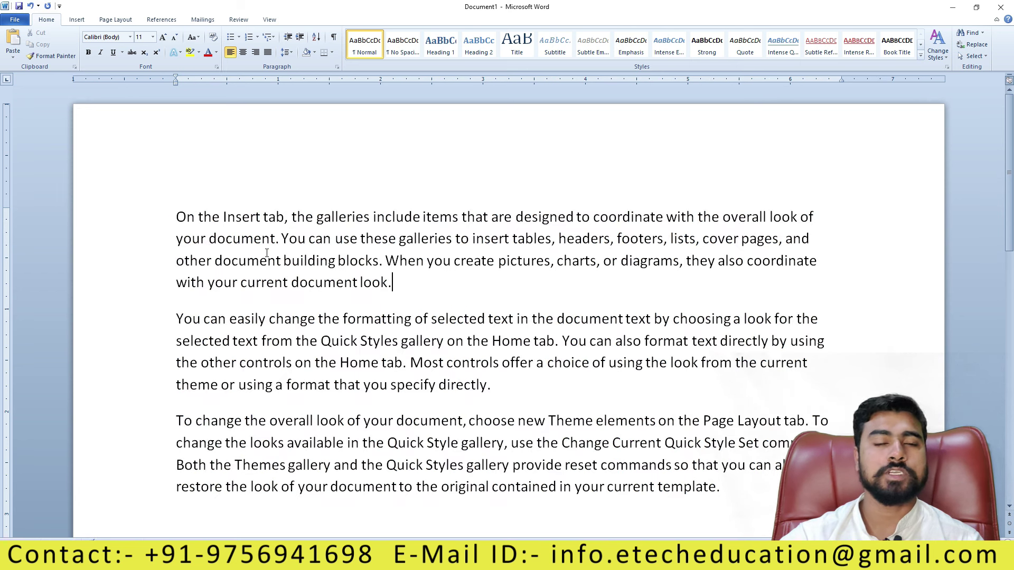
scroll(266, 253, "up", 1)
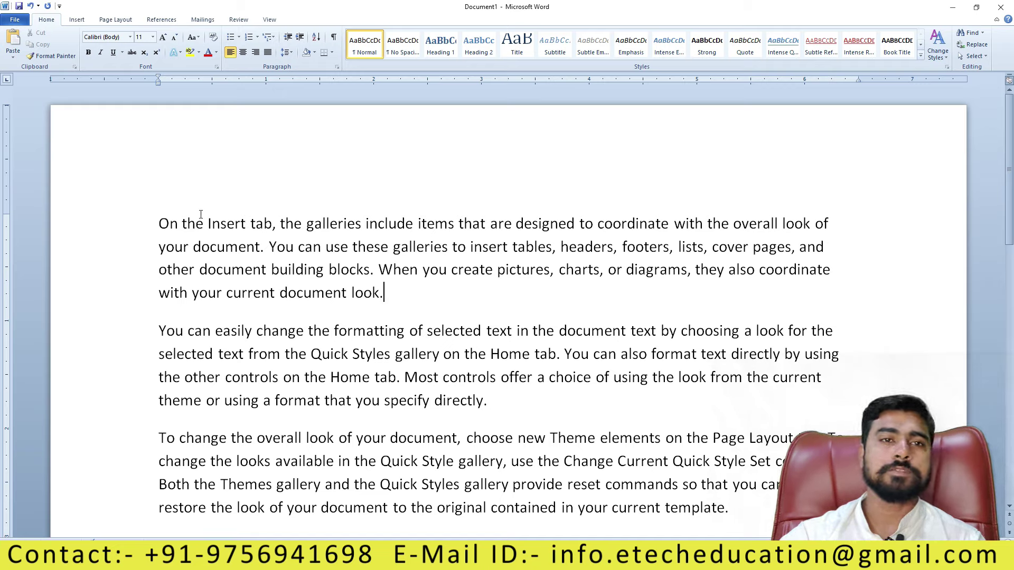
left_click(131, 38)
scroll(136, 172, "down", 5)
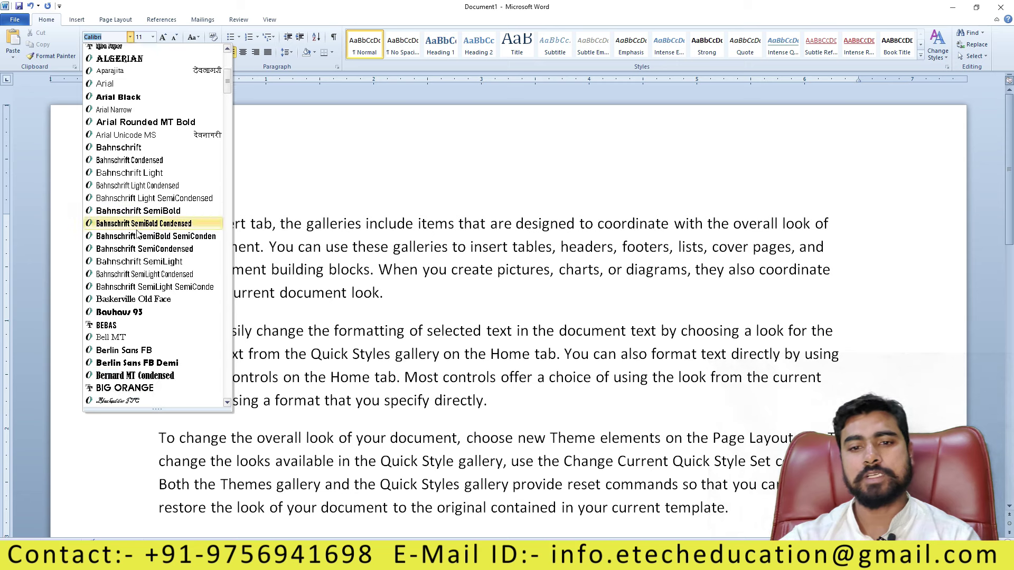
left_click(343, 295)
Set the font of the whole first paragraph to Arial Black
left_click_drag(435, 298, 135, 212)
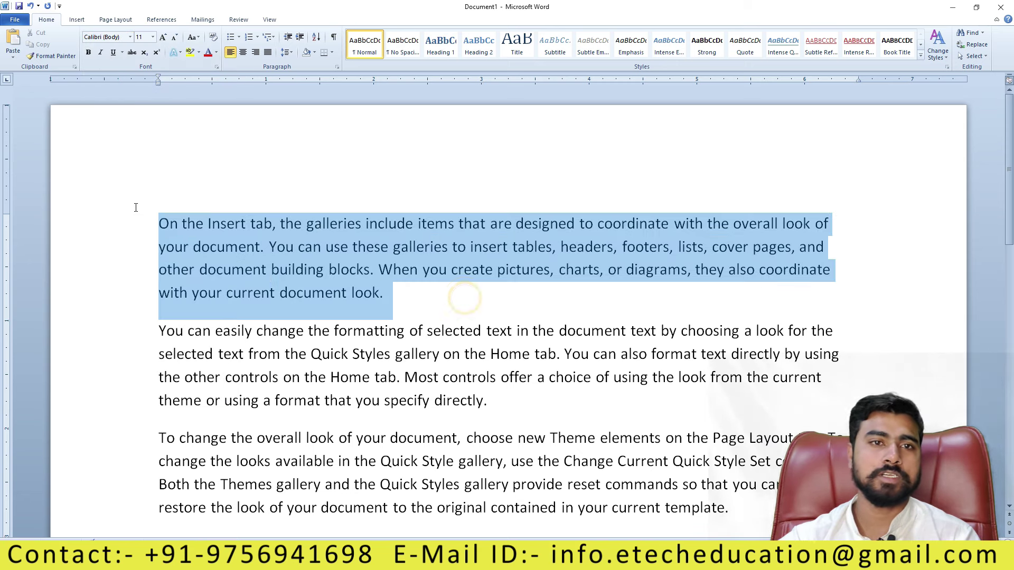
left_click(129, 37)
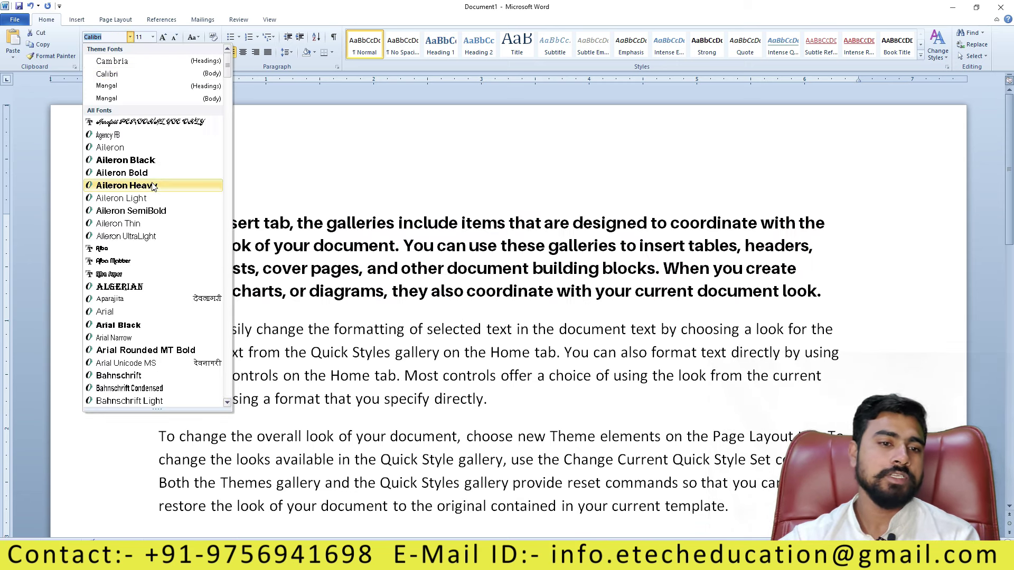
scroll(153, 193, "down", 4)
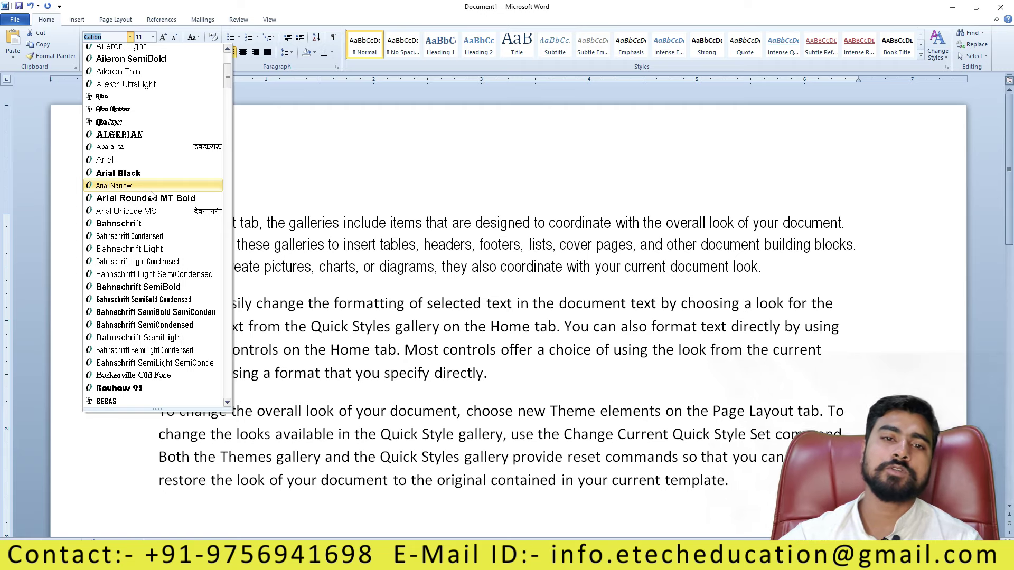
left_click(150, 170)
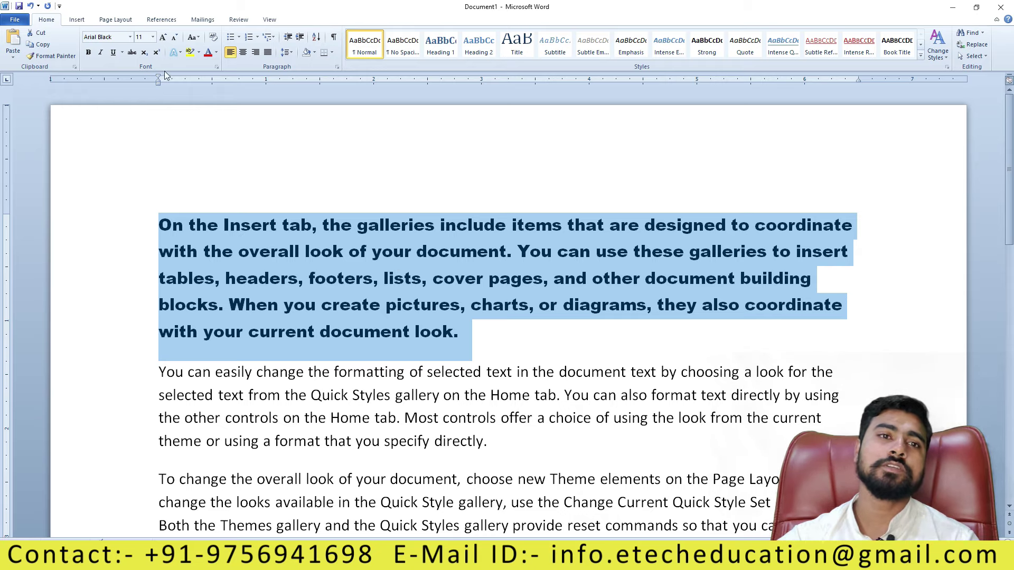
Change the first paragraph's font to Bahnschrift Condensed and view its settings in the Font dialog without changing them
left_click(130, 38)
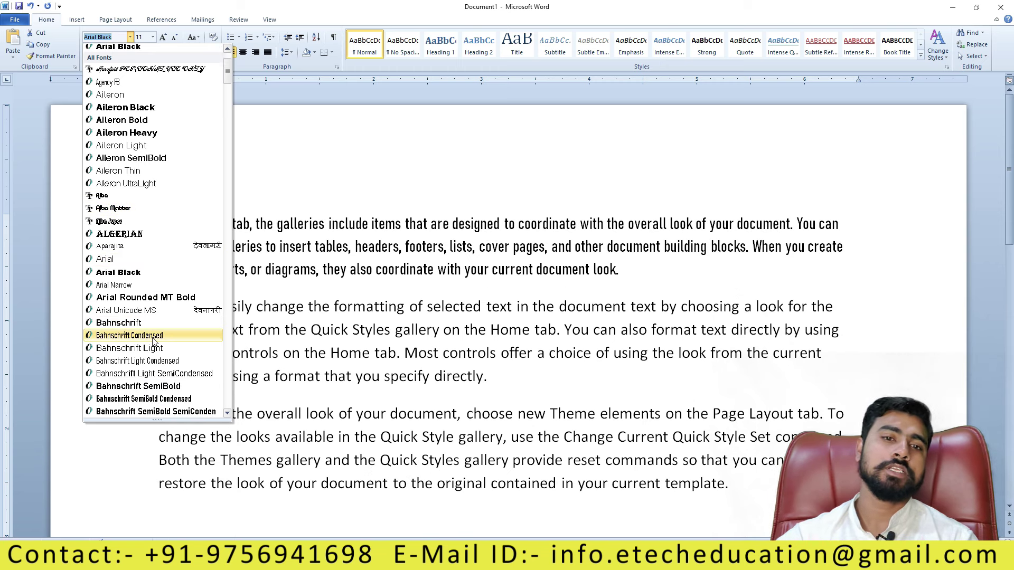
left_click(154, 338)
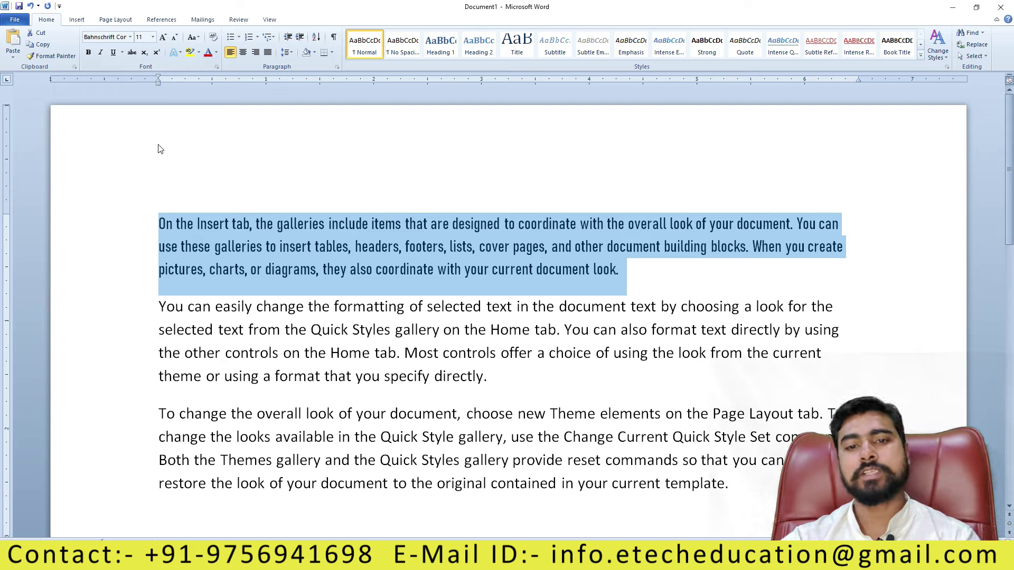
key("ctrl+d")
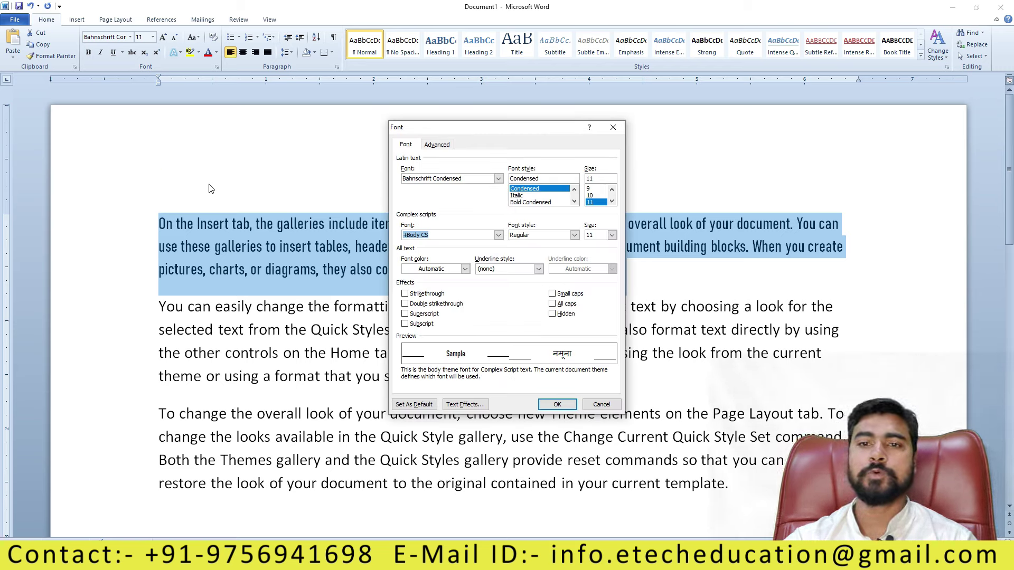
left_click(613, 128)
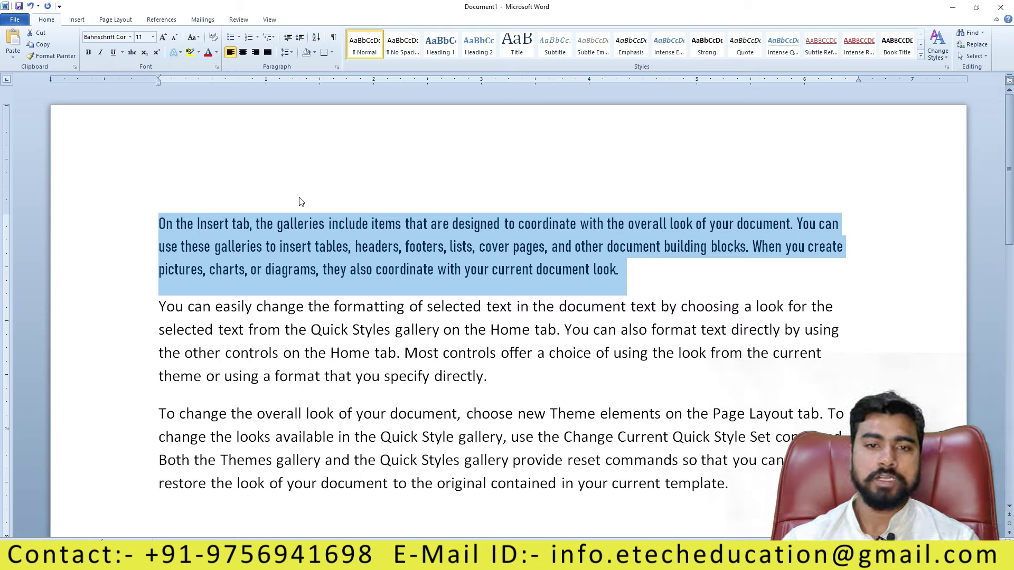
left_click(248, 176)
left_click(148, 219)
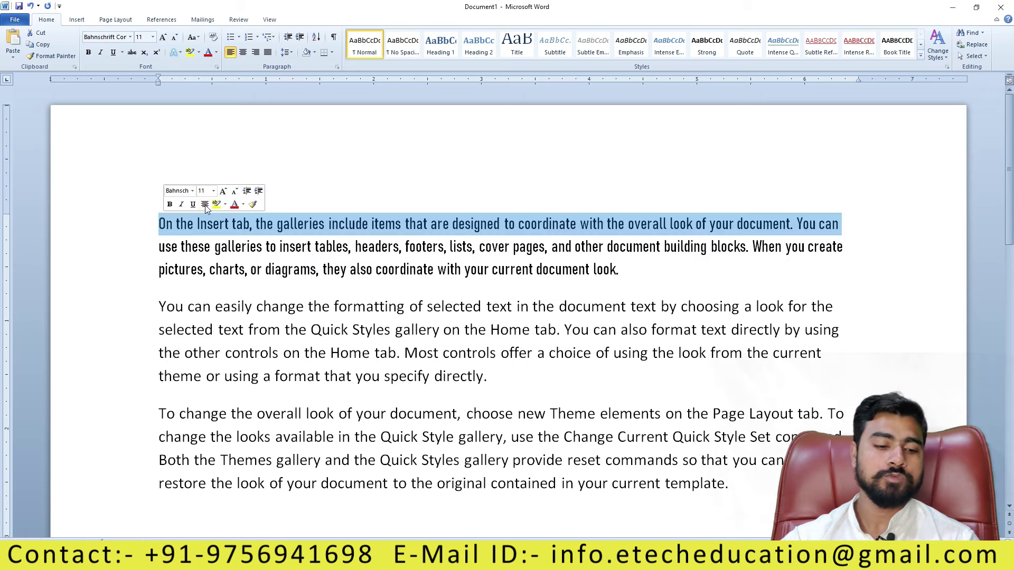
left_click(205, 203)
key("ctrl+l")
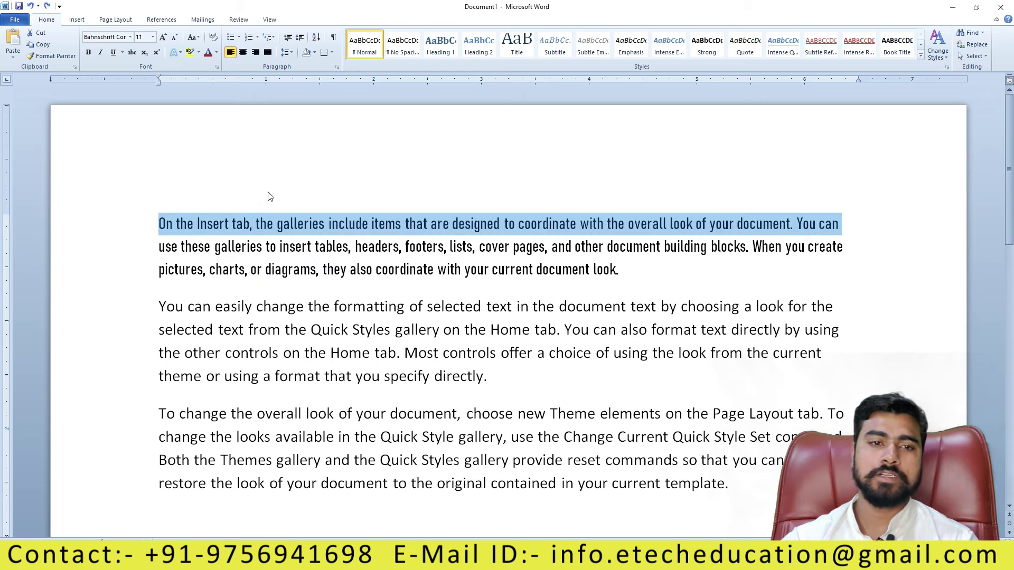
Set the font size of the first paragraph's opening letter "O" to 1638 points
left_click(267, 222)
left_click_drag(165, 221, 158, 222)
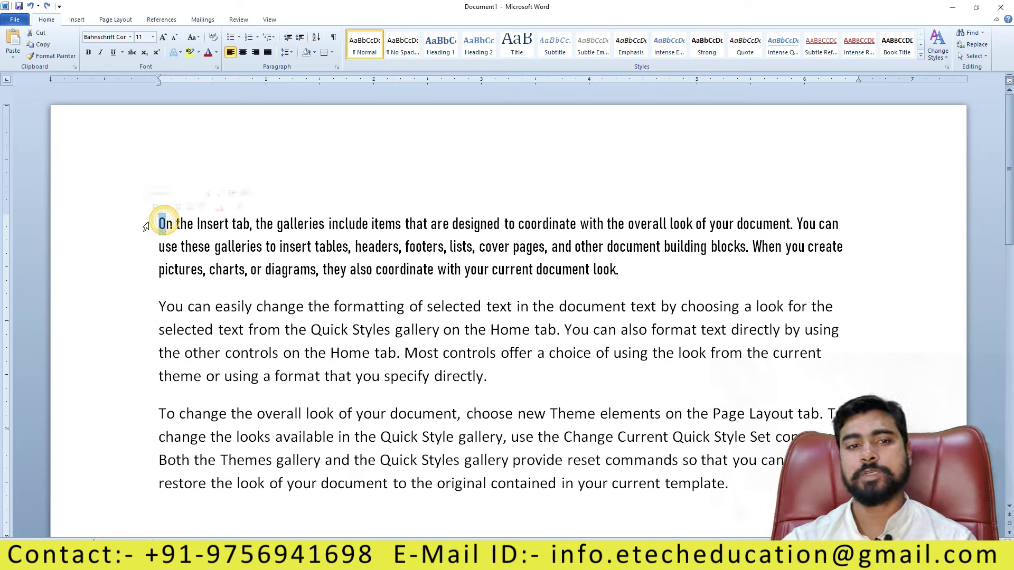
left_click(288, 190)
left_click(164, 225)
left_click_drag(164, 225, 159, 224)
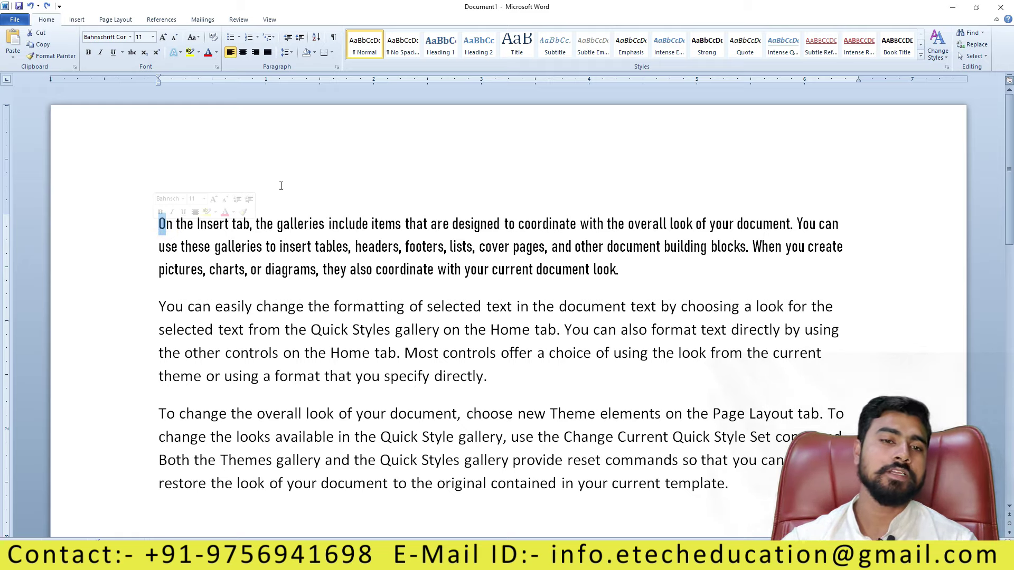
scroll(164, 228, "up", 2)
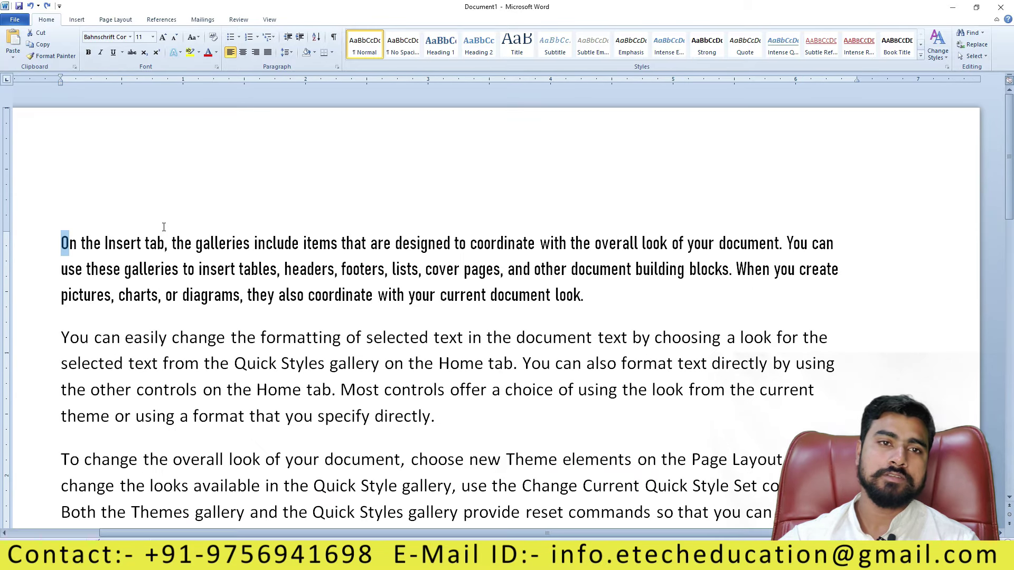
left_click(147, 37)
type("1638")
key("Return")
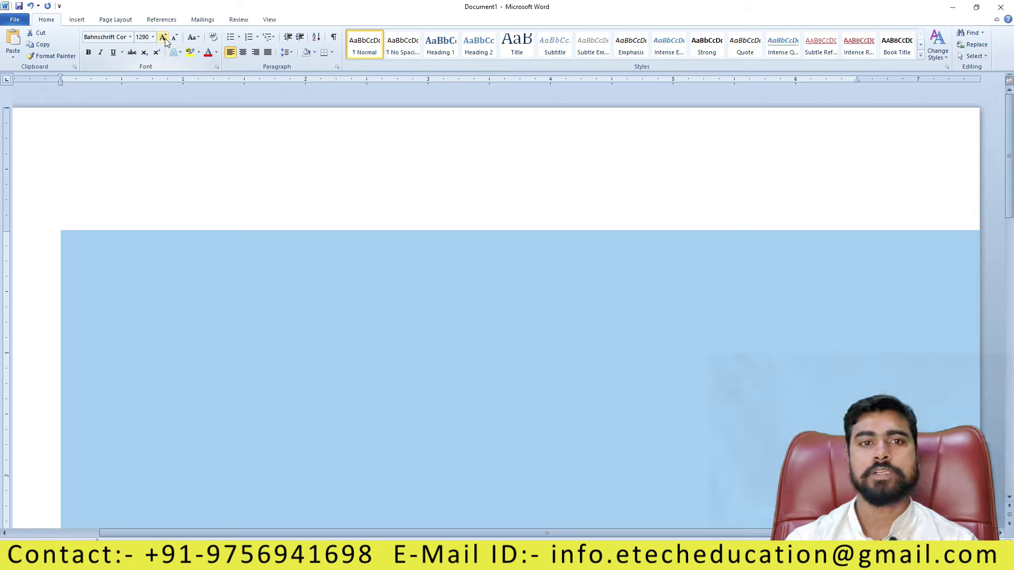
Shrink the opening letter "O" of the first paragraph step by step down to 8 points
key("ctrl+shift+comma")
key("ctrl+shift+comma")
key("ctrl+shift+comma")
key("ctrl+shift+comma")
key("ctrl+shift+comma")
key("ctrl+shift+comma")
key("ctrl+shift+comma")
key("ctrl+shift+comma")
key("ctrl+shift+comma")
key("ctrl+shift+comma")
key("ctrl+shift+comma")
key("ctrl+shift+comma")
key("ctrl+shift+comma")
key("ctrl+shift+comma")
key("ctrl+shift+comma")
key("ctrl+shift+comma")
key("ctrl+shift+comma")
key("ctrl+shift+comma")
key("ctrl+shift+comma")
key("ctrl+shift+comma")
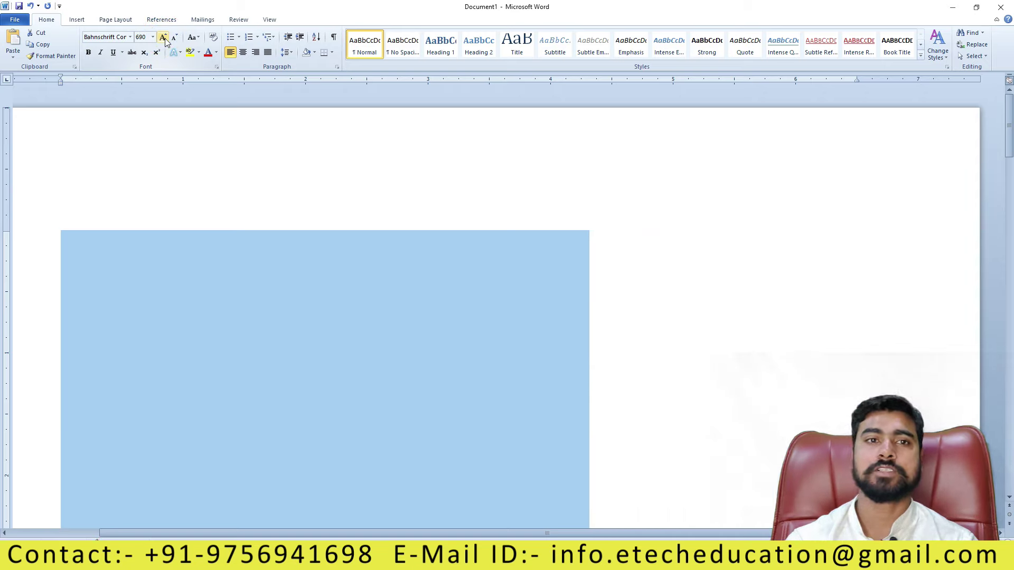
key("ctrl+shift+comma")
key("ctrl+shift+comma")
key("ctrl+shift+comma")
key("ctrl+shift+comma")
key("ctrl+shift+comma")
key("ctrl+shift+comma")
key("ctrl+shift+comma")
key("ctrl+shift+comma")
key("ctrl+shift+comma")
key("ctrl+shift+comma")
key("ctrl+shift+comma")
key("ctrl+shift+comma")
key("ctrl+shift+comma")
key("ctrl+shift+comma")
key("ctrl+shift+comma")
key("ctrl+shift+comma")
key("ctrl+shift+comma")
key("ctrl+shift+comma")
key("ctrl+shift+comma")
key("ctrl+shift+comma")
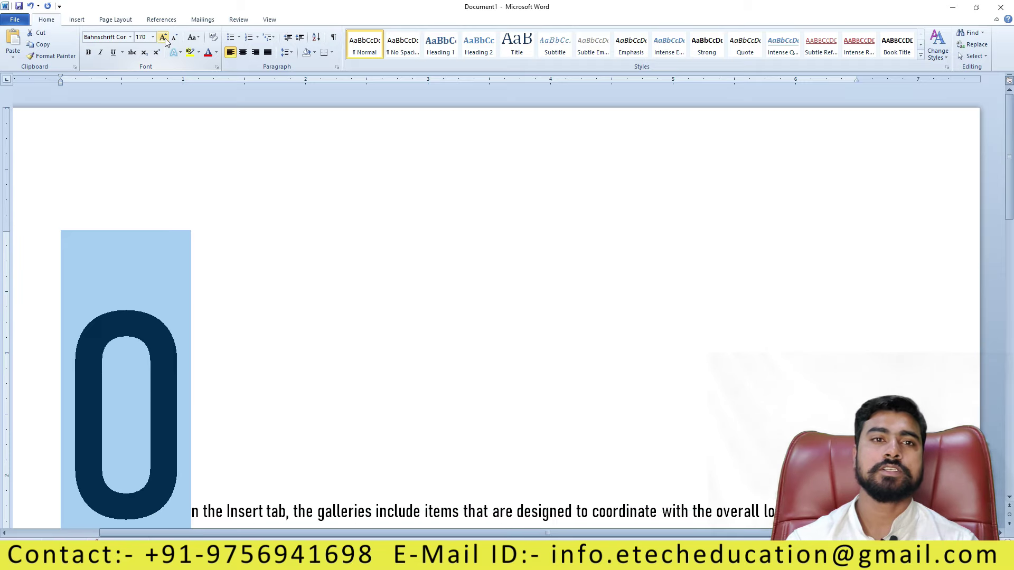
key("ctrl+shift+comma")
key("ctrl+shift+comma")
key("ctrl+shift+comma")
key("ctrl+shift+comma")
key("ctrl+shift+comma")
key("ctrl+shift+comma")
key("ctrl+shift+comma")
key("ctrl+shift+comma")
key("ctrl+shift+comma")
key("ctrl+shift+comma")
key("ctrl+shift+comma")
key("ctrl+shift+comma")
key("ctrl+shift+comma")
key("ctrl+shift+comma")
key("ctrl+shift+comma")
key("ctrl+shift+comma")
key("ctrl+shift+comma")
key("ctrl+shift+comma")
key("ctrl+shift+comma")
key("ctrl+shift+comma")
key("ctrl+shift+comma")
key("ctrl+shift+comma")
key("ctrl+shift+comma")
key("ctrl+shift+comma")
key("ctrl+shift+comma")
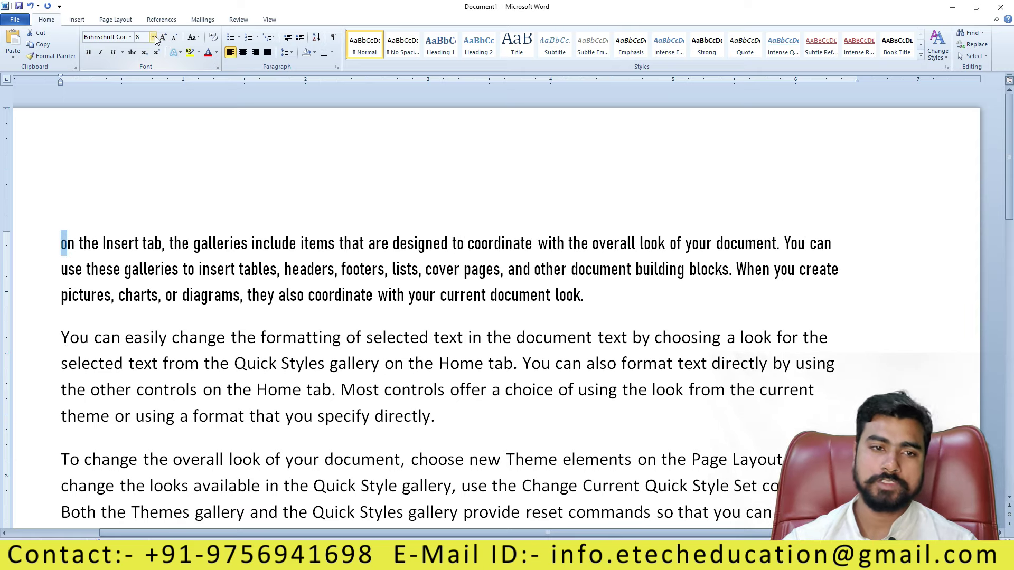
Enlarge the first paragraph's opening letter by one size step to 9 points
left_click(153, 37)
left_click(281, 204)
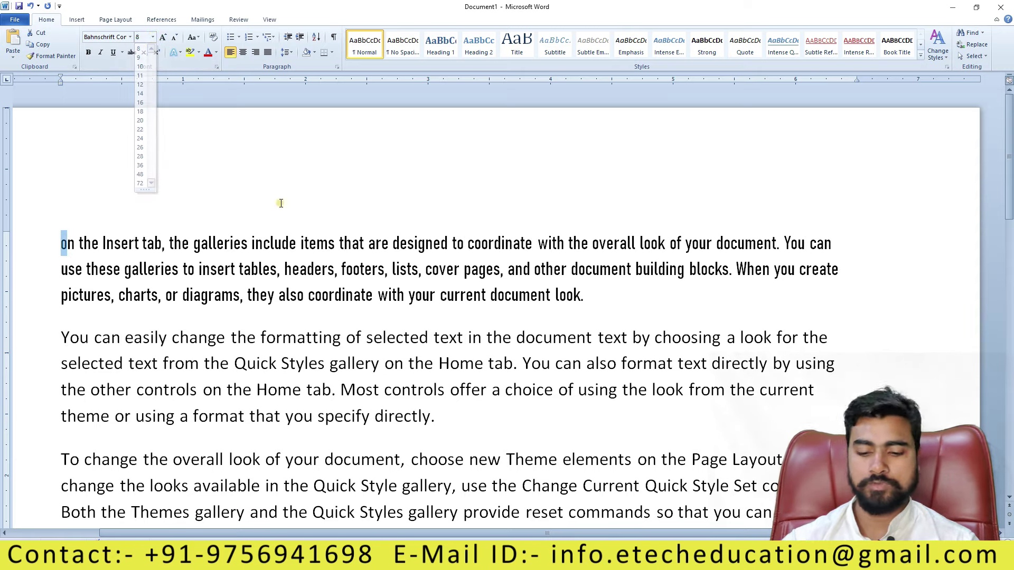
key("ctrl+shift+period")
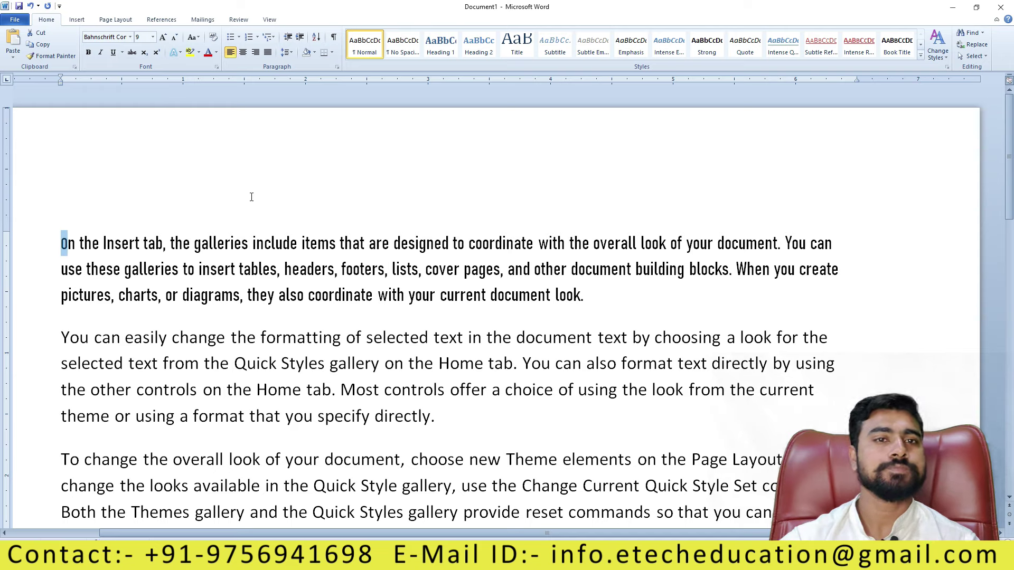
left_click(211, 183)
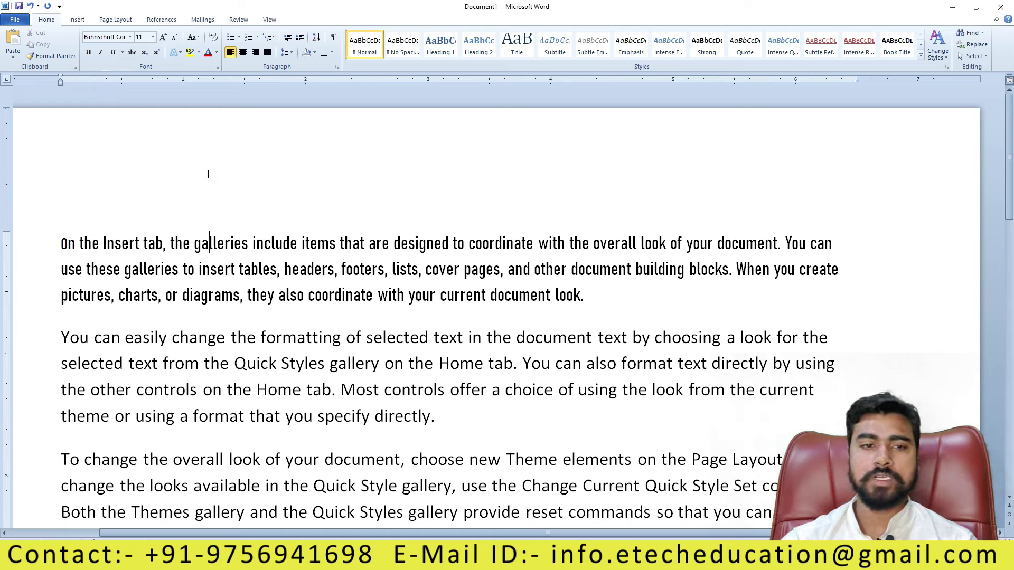
Undo the opening letter's last size increase and delete the entire first paragraph
triple_click(596, 284)
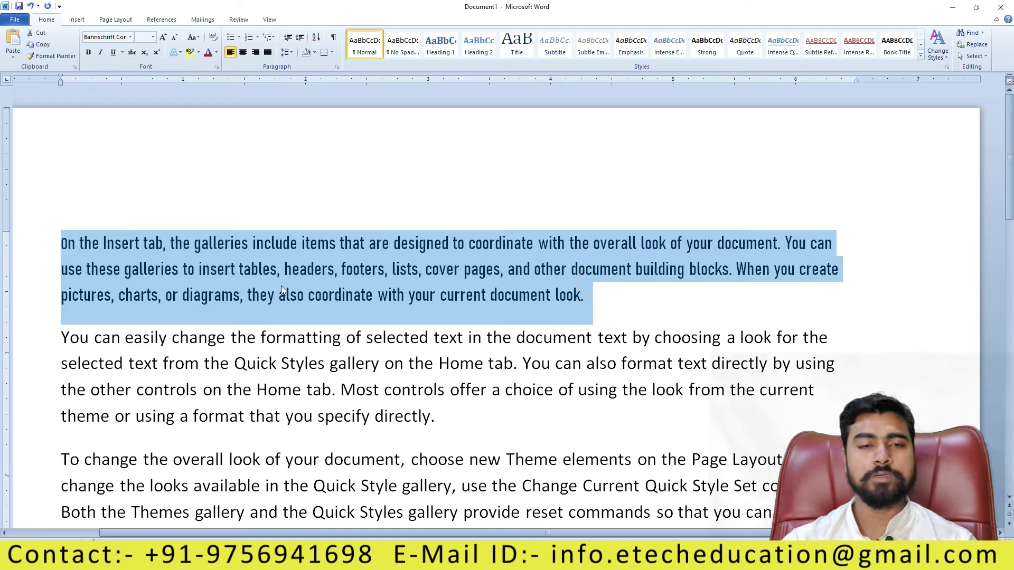
key("ctrl+z")
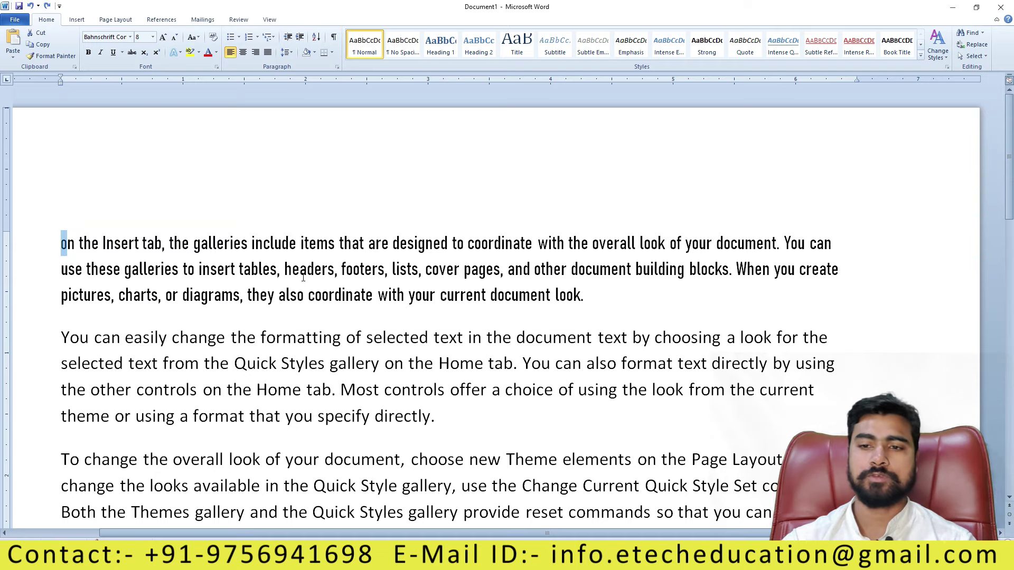
triple_click(613, 287)
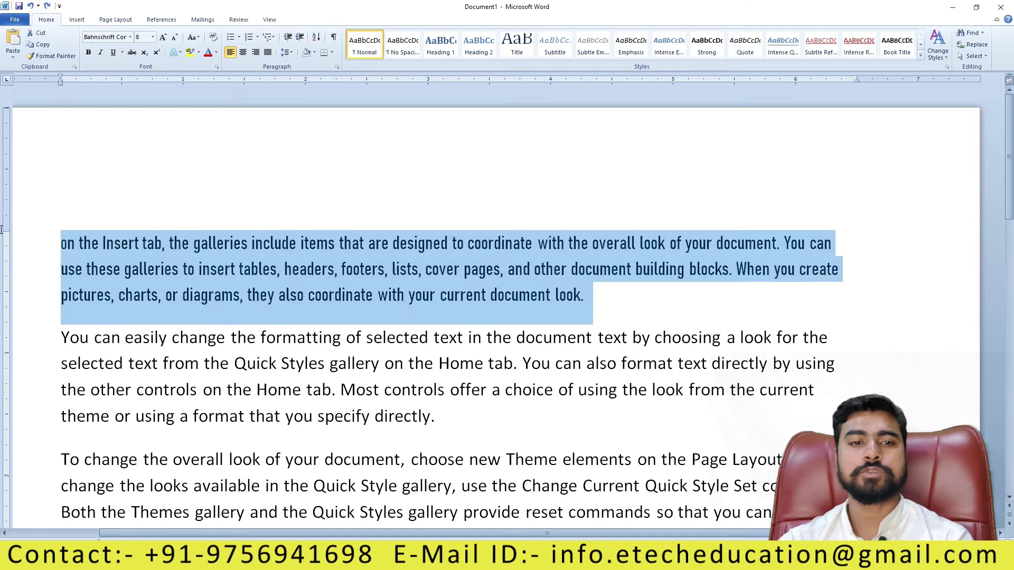
key("Delete")
Make the word "easily" in the first line bold
left_click_drag(124, 242, 167, 244)
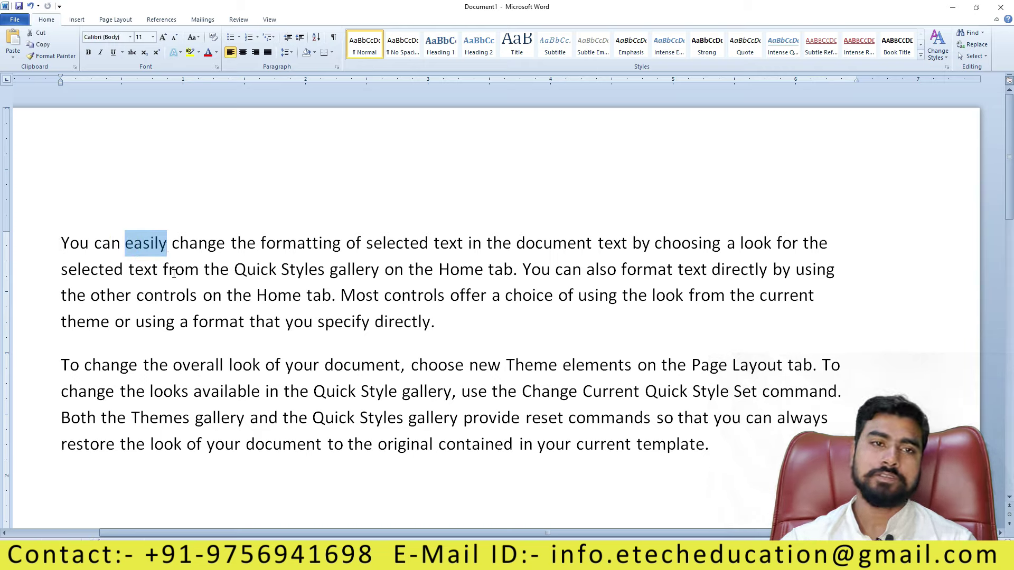
left_click(88, 54)
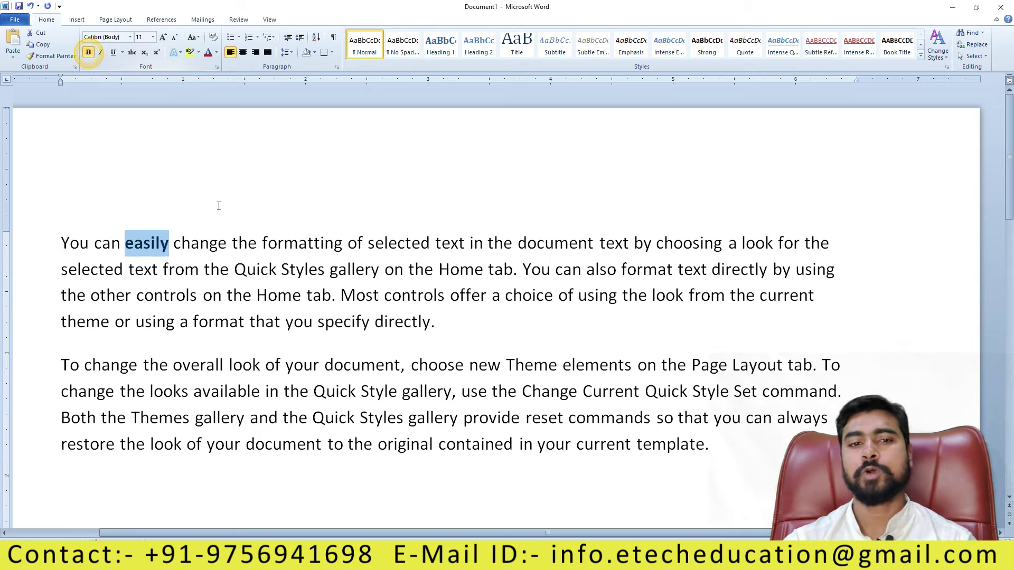
left_click(236, 197)
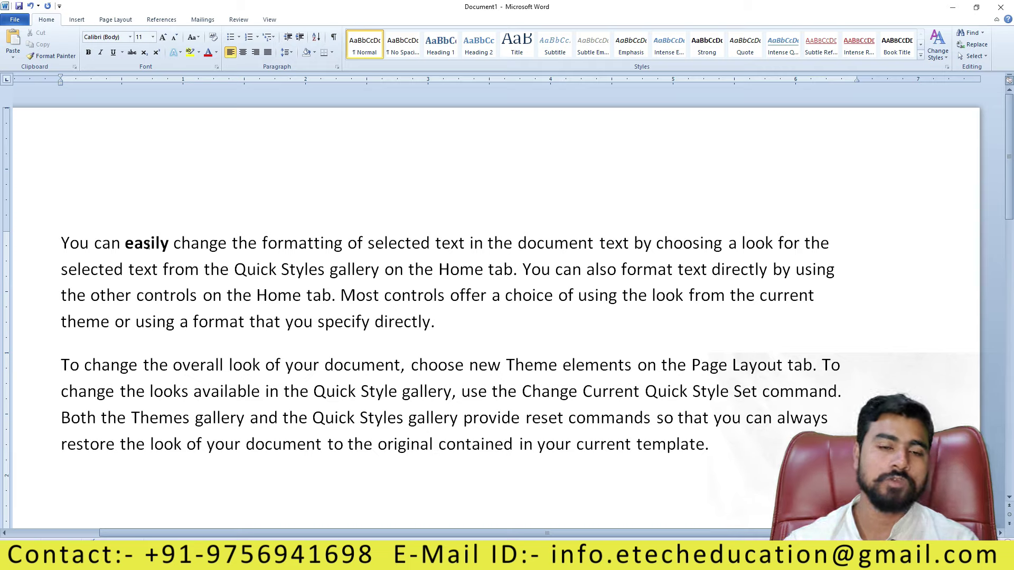
left_click(234, 256)
Undo the bold on the word "easily" and make it italic instead
key("ctrl+z")
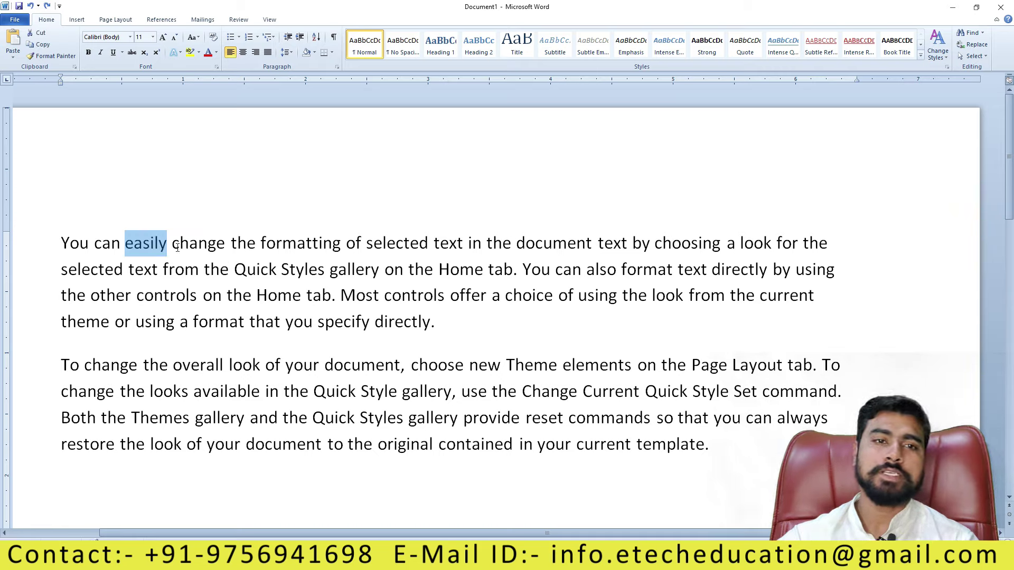
left_click(100, 52)
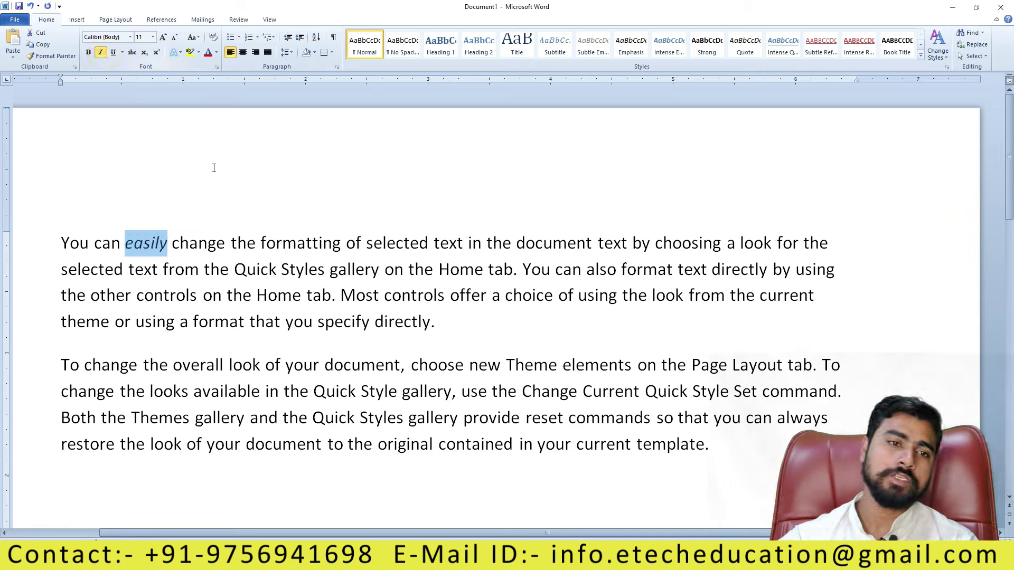
left_click(214, 168)
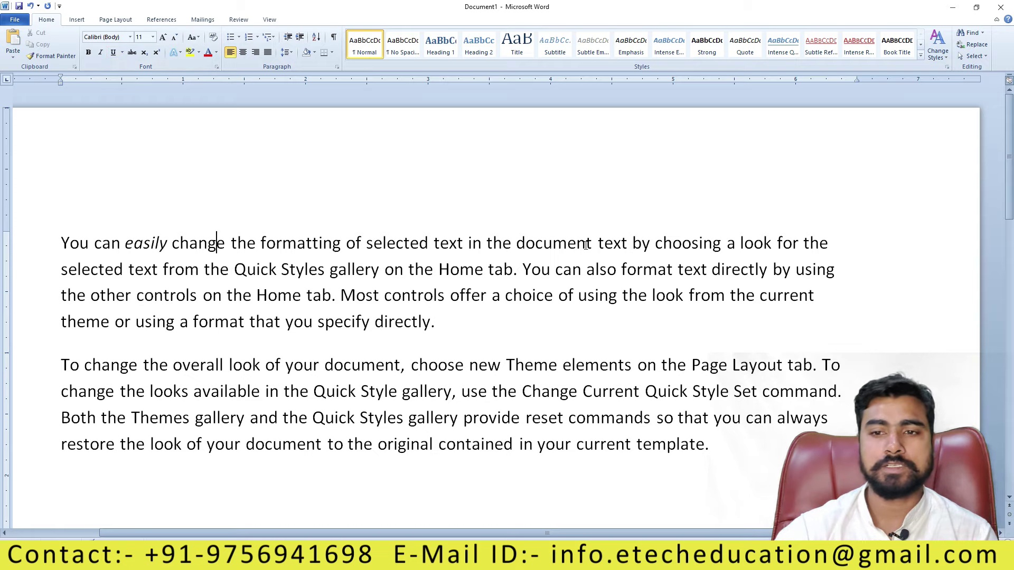
Underline the phrase "formatting of selected text in the document" in the first line, and remove the underline again
left_click_drag(594, 246, 341, 251)
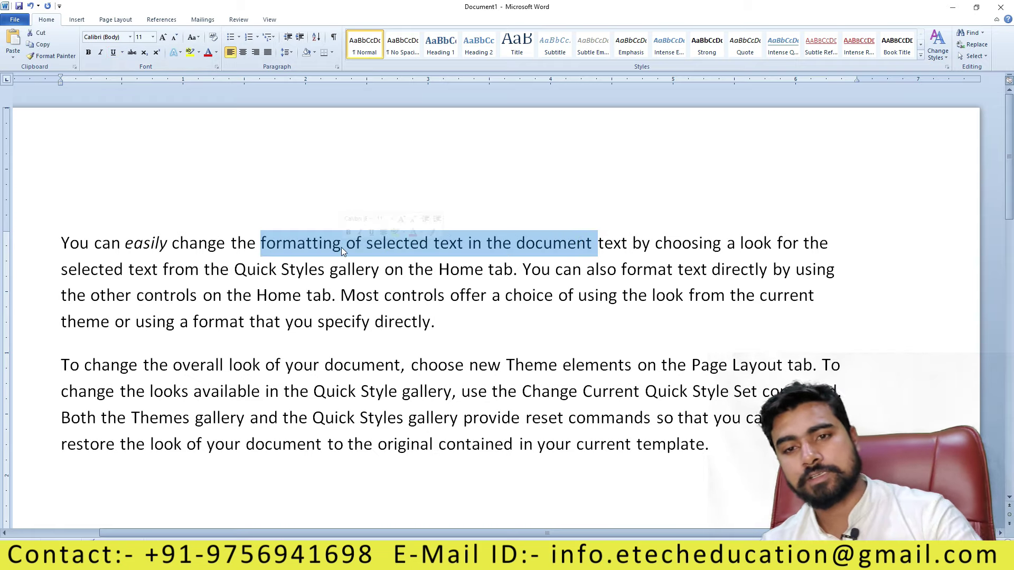
key("ctrl+u")
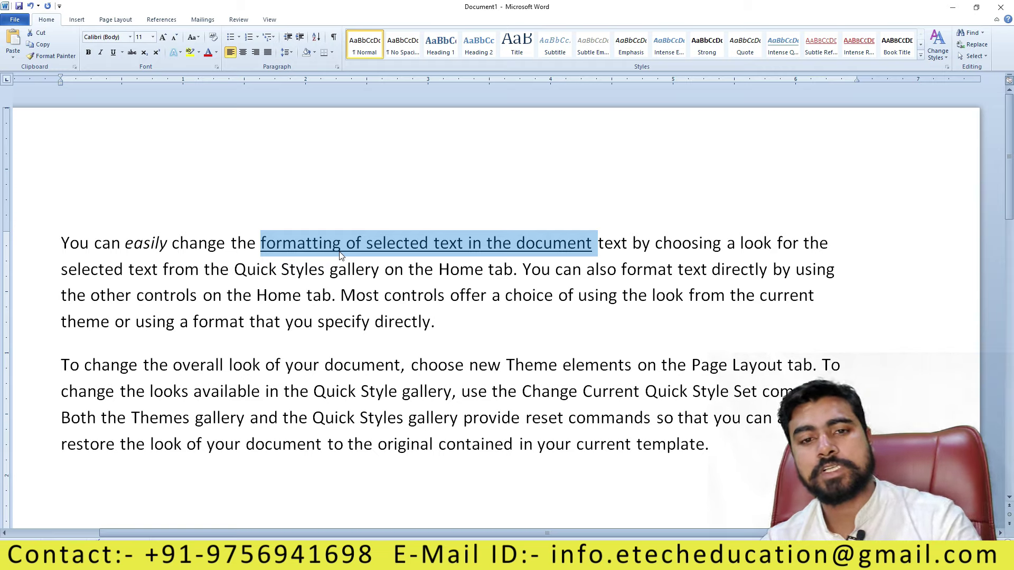
key("ctrl+u")
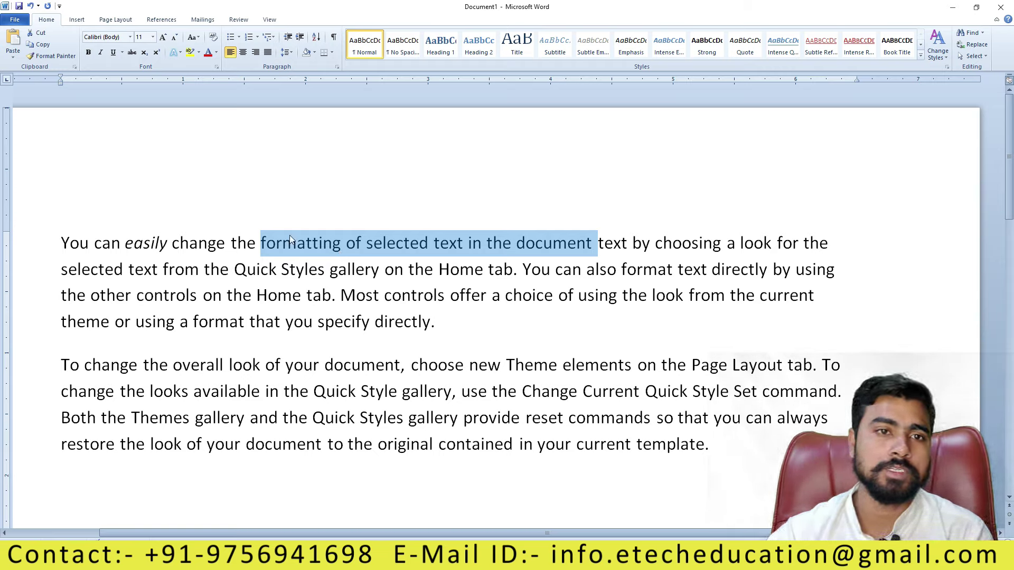
Apply a wavy underline to the phrase "formatting of selected text in the document" in the first line
left_click(122, 53)
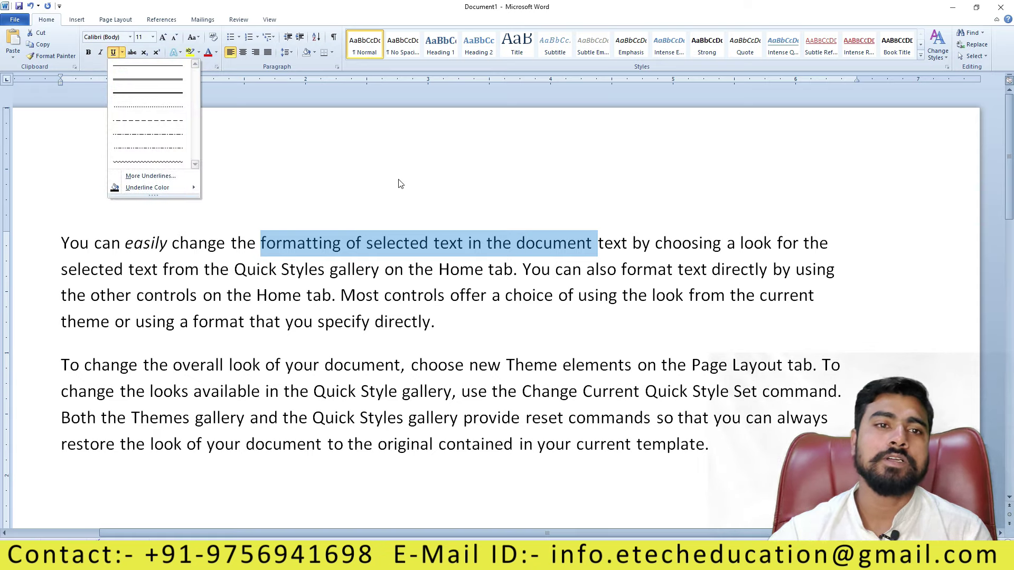
left_click(318, 157)
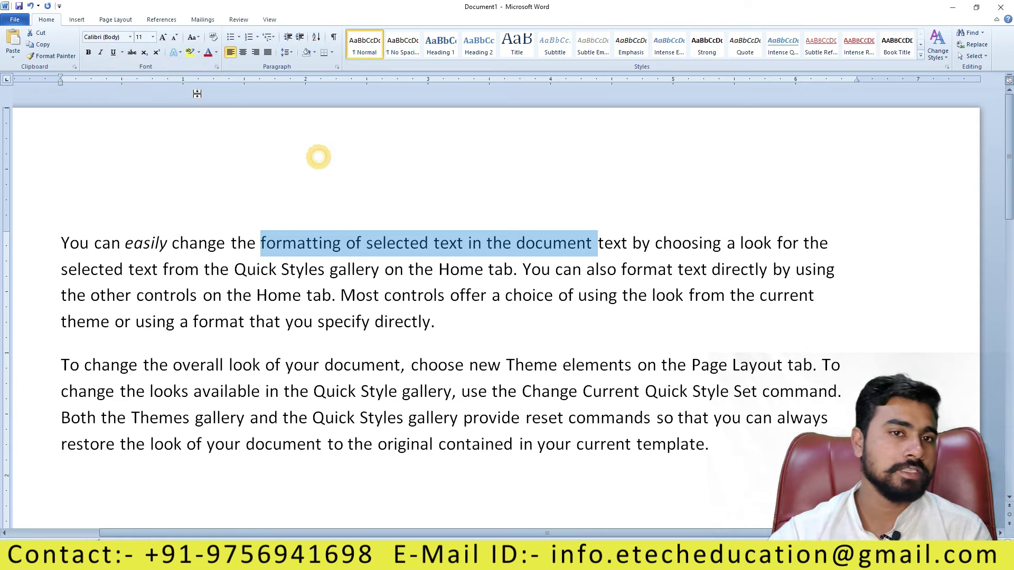
left_click(123, 53)
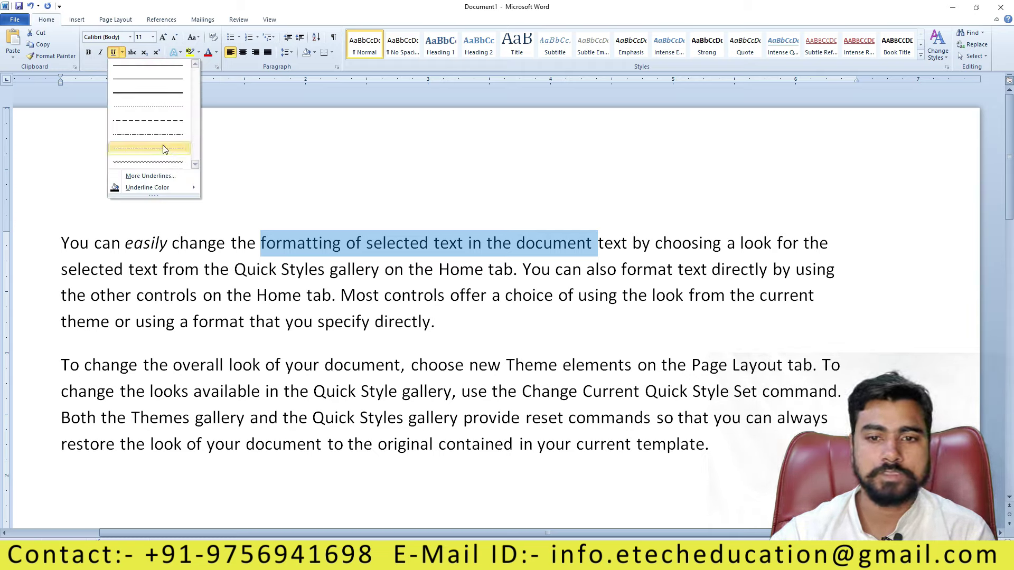
left_click(151, 163)
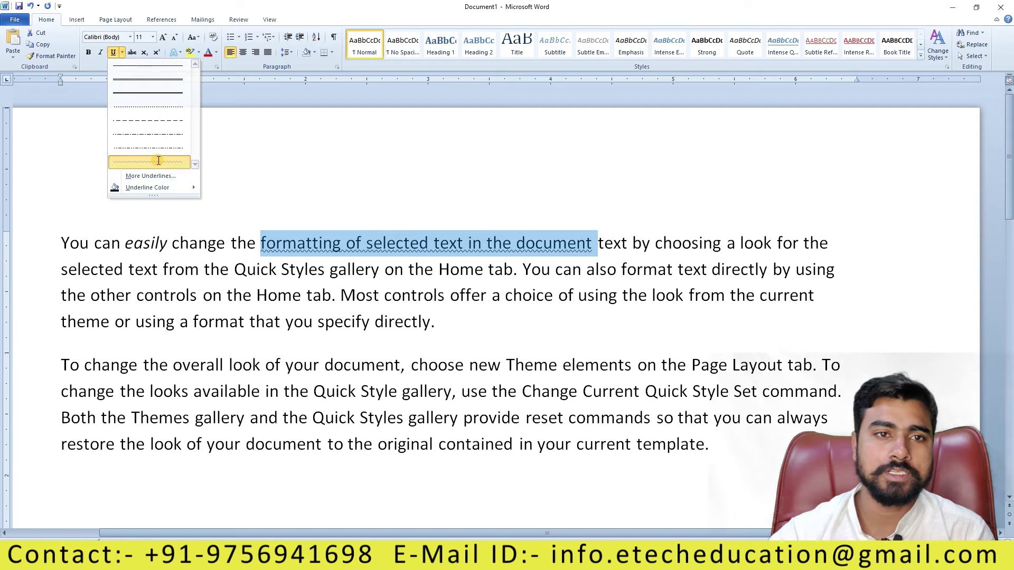
Change the underline of "formatting of selected text in the document" to a dash-dot style and colour it red
left_click(122, 53)
left_click(128, 129)
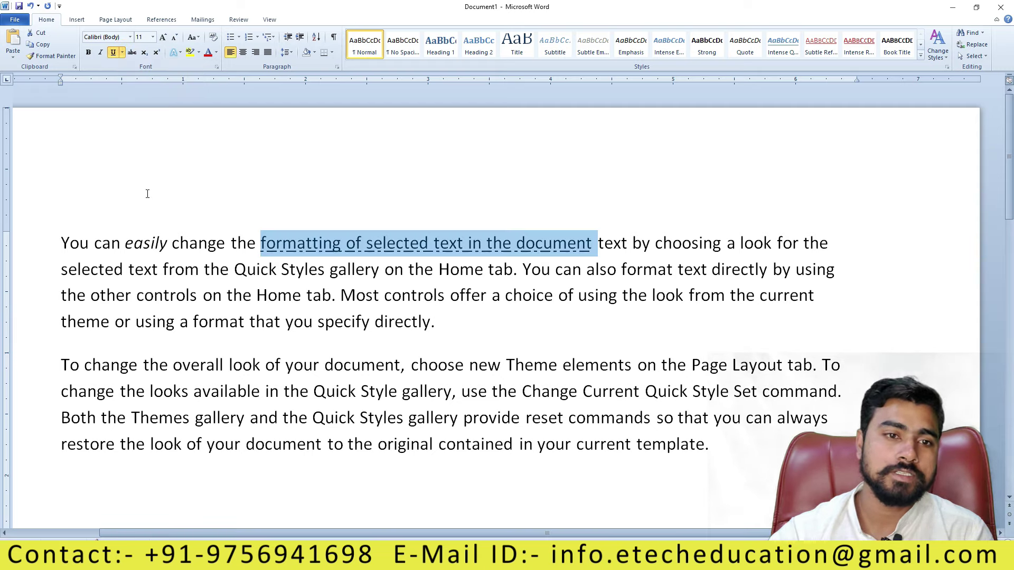
left_click(122, 52)
mouse_move(144, 187)
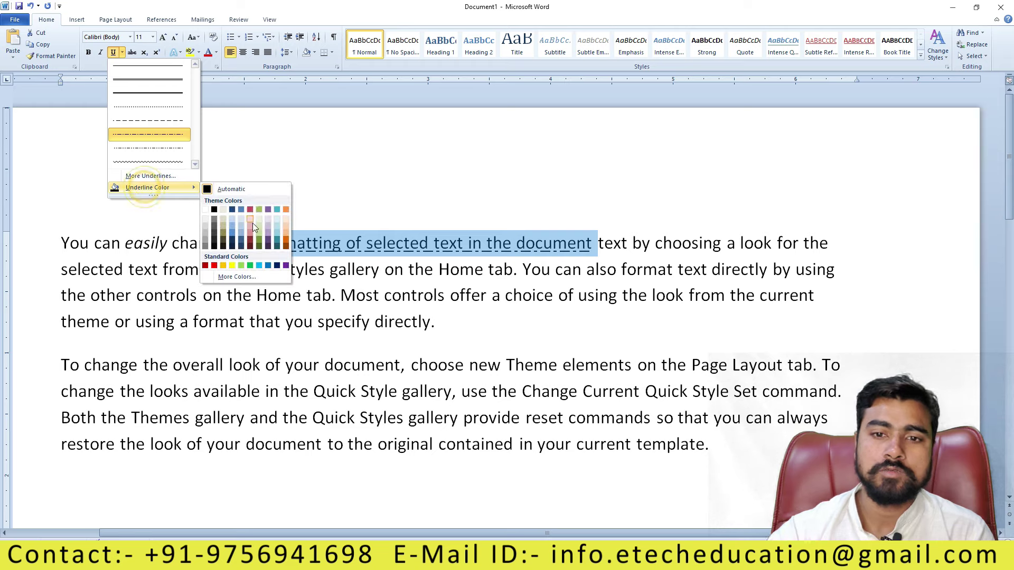
left_click(213, 265)
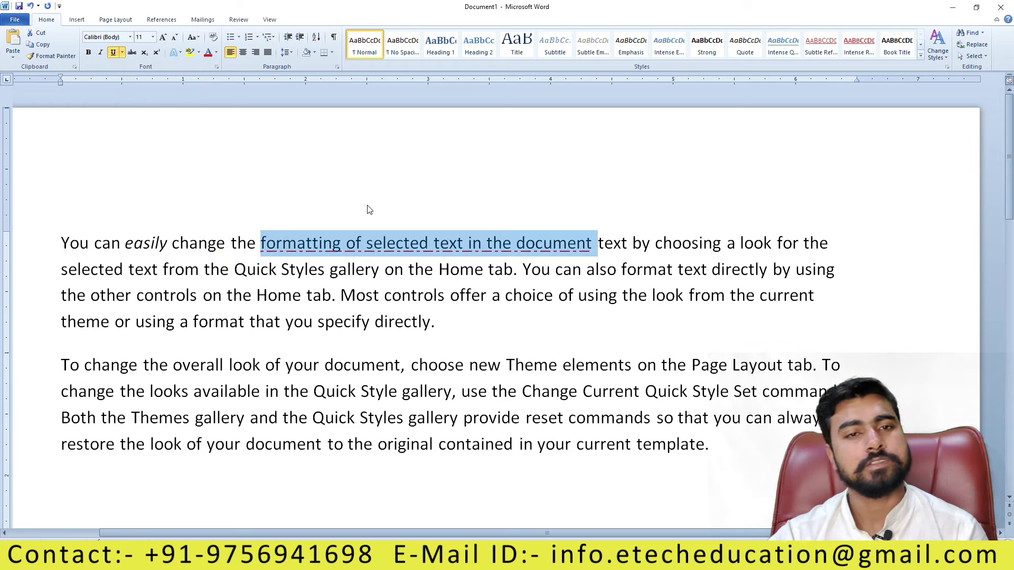
left_click(369, 208)
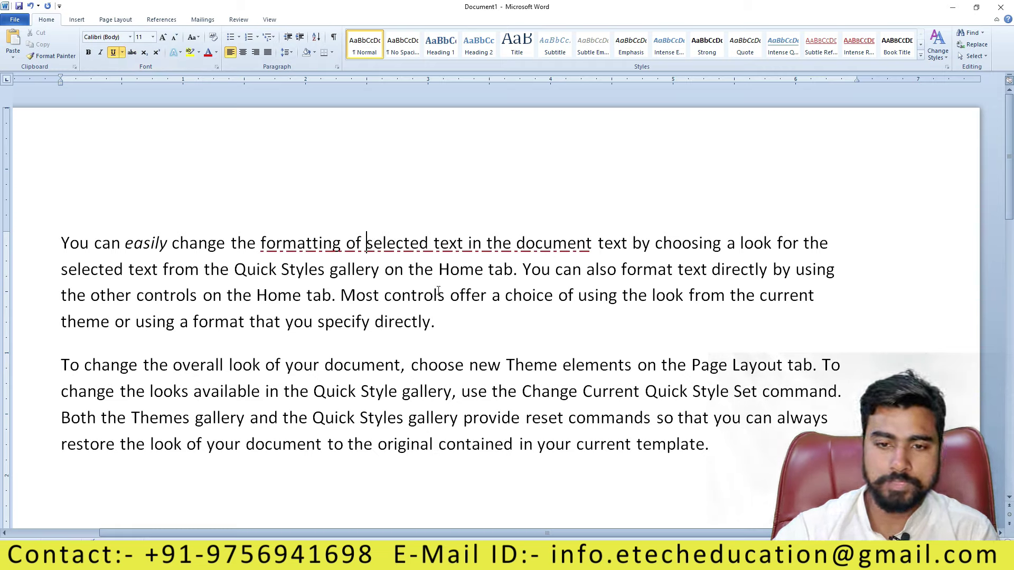
Strike through the word "controls" in the third line and undo the strikethrough
left_click_drag(445, 295, 384, 295)
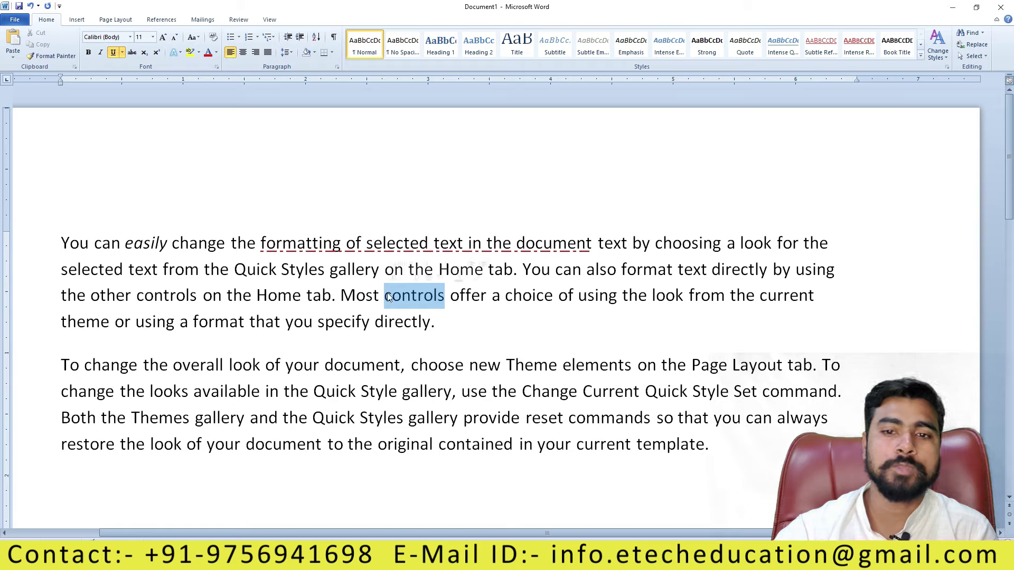
left_click(132, 52)
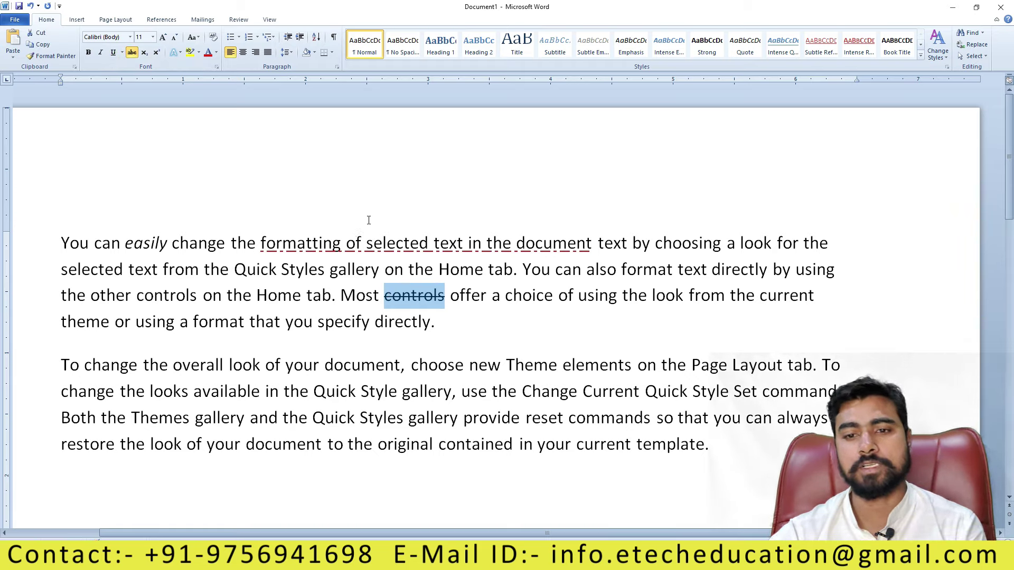
key("ctrl+z")
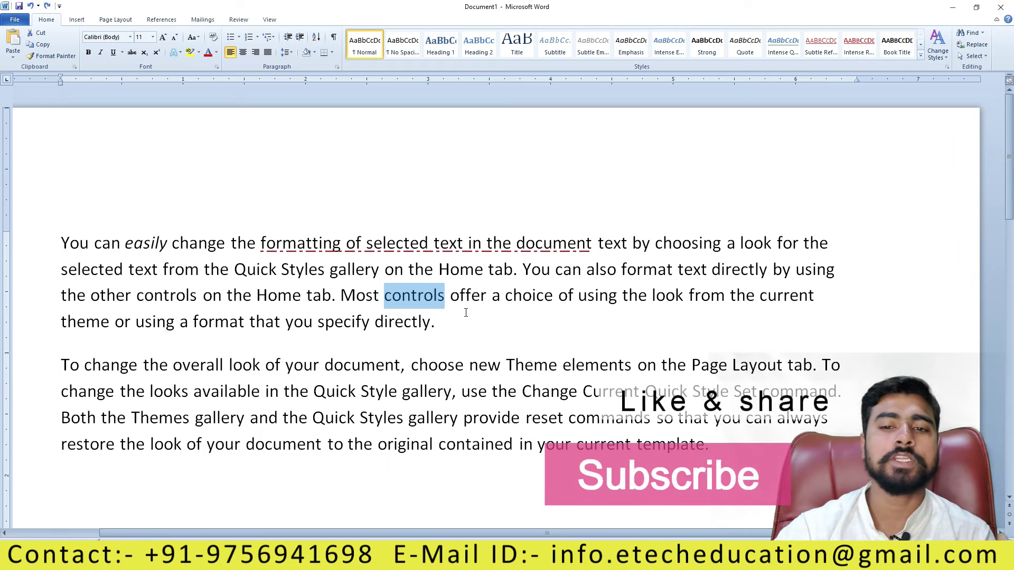
Justify the first paragraph
left_click_drag(445, 320, 116, 199)
left_click(266, 53)
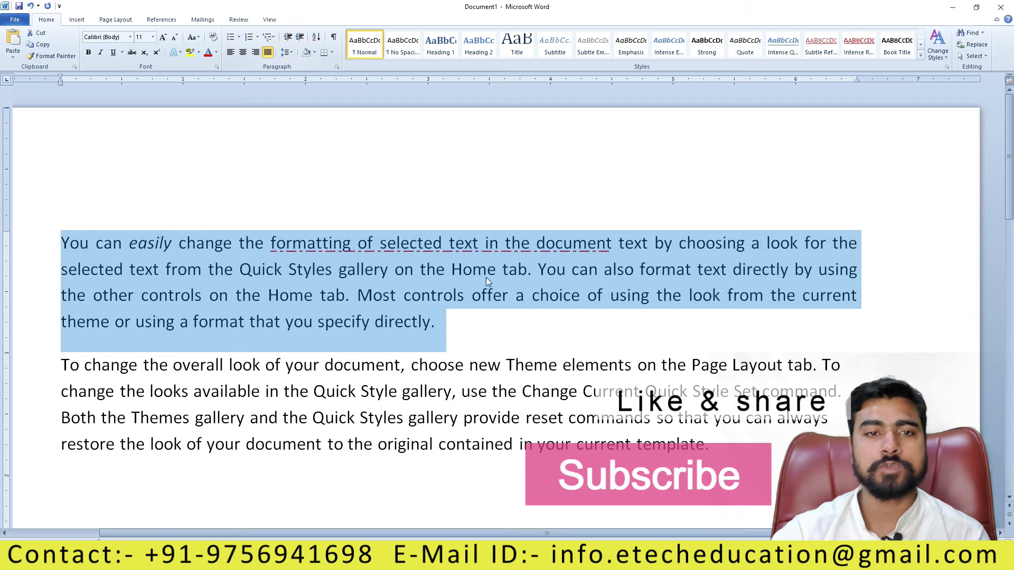
left_click(478, 316)
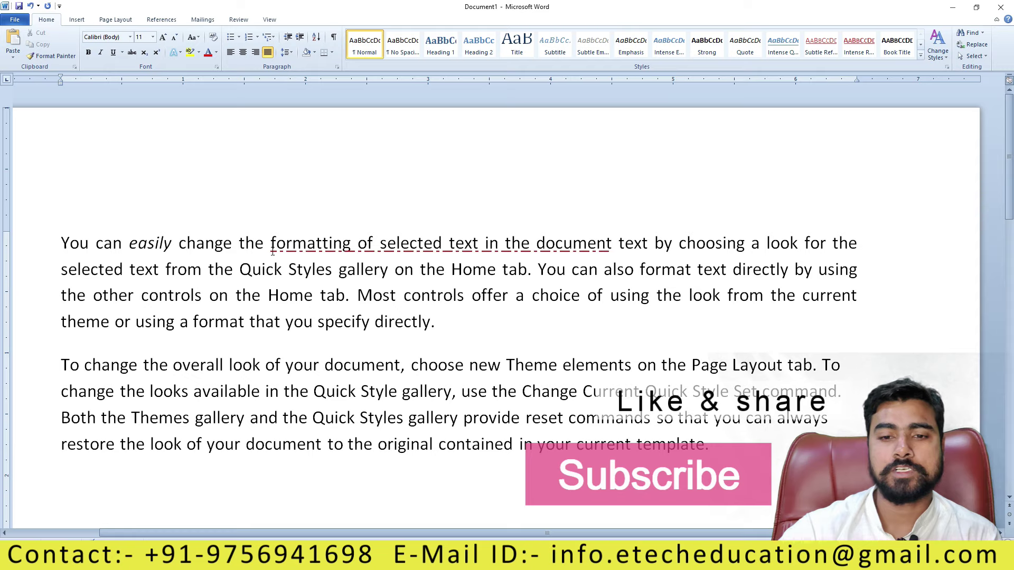
Delete the entire first paragraph and add two blank lines above the remaining paragraph
triple_click(456, 328)
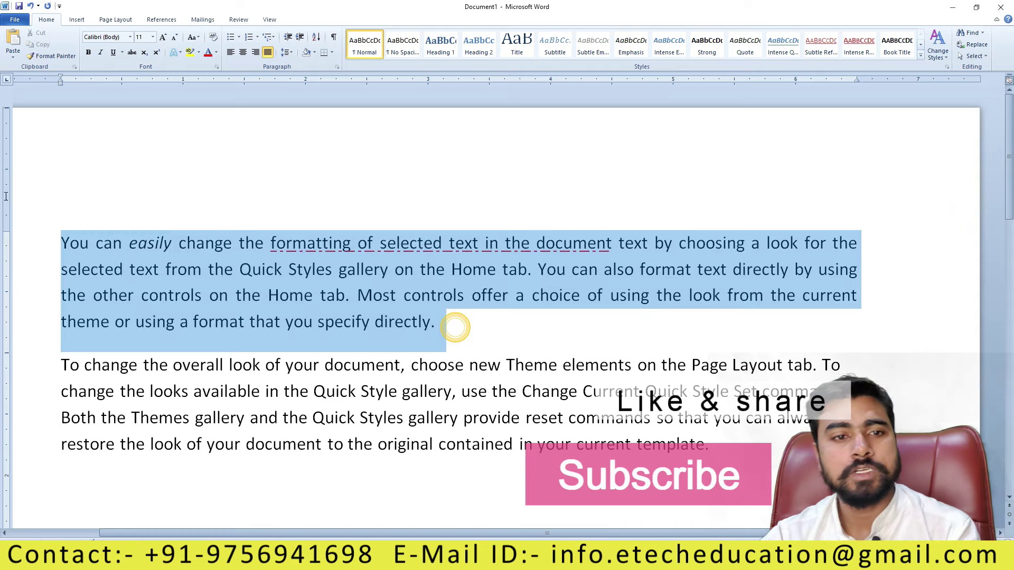
key("Delete")
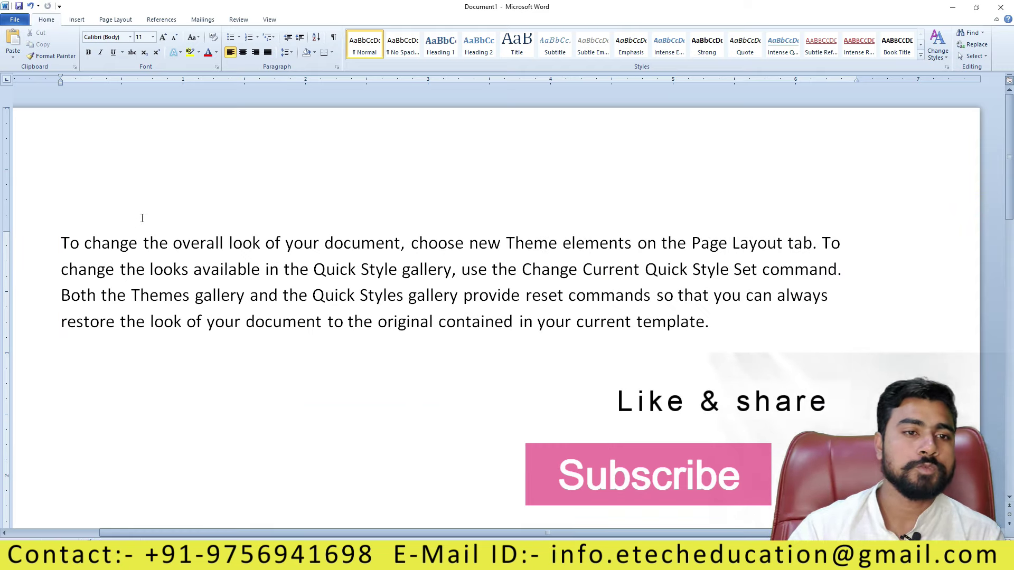
key("Return")
key("Return")
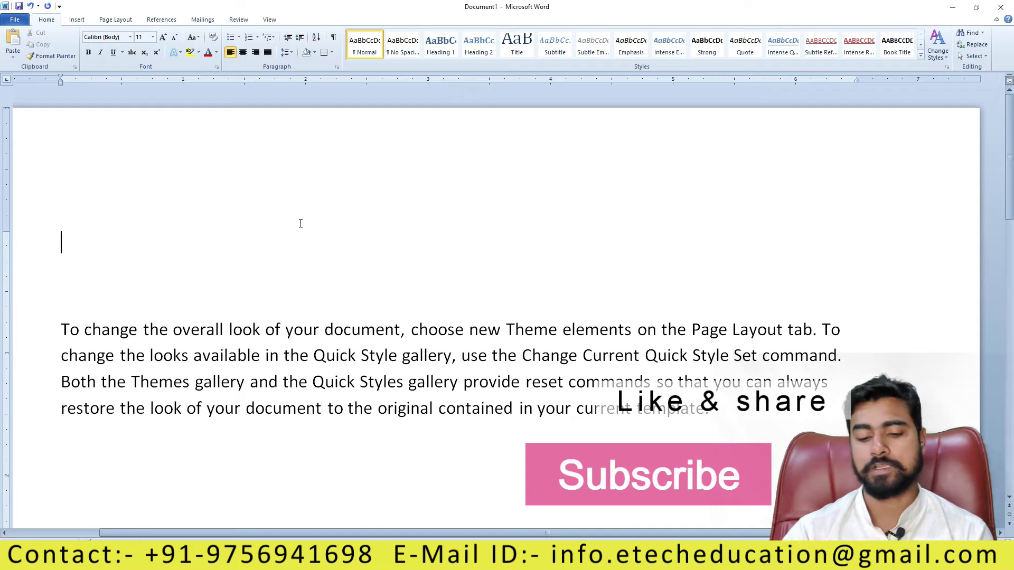
Write "10th" on the first blank line with "th" as an automatic superscript
type("1")
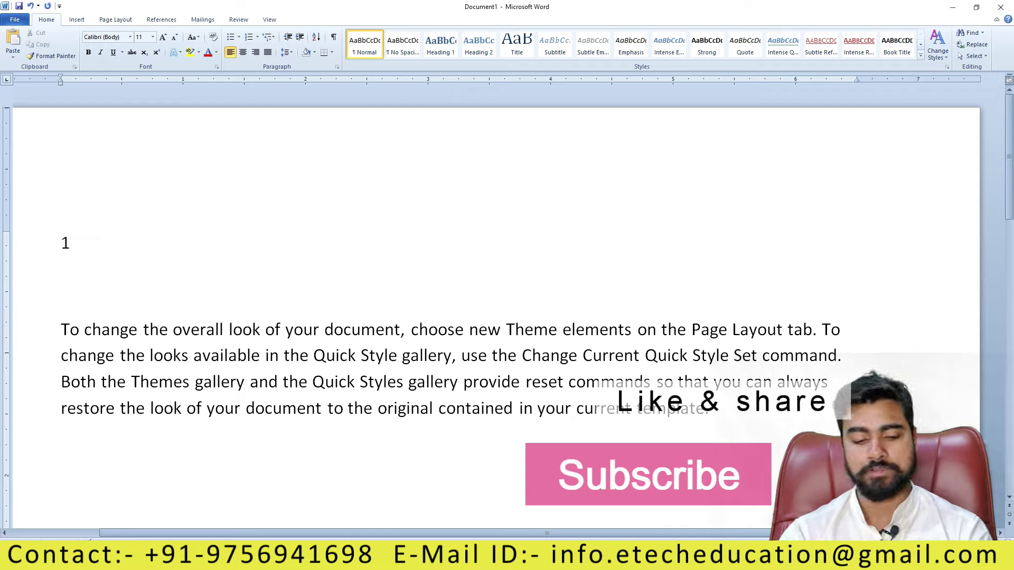
type("0th")
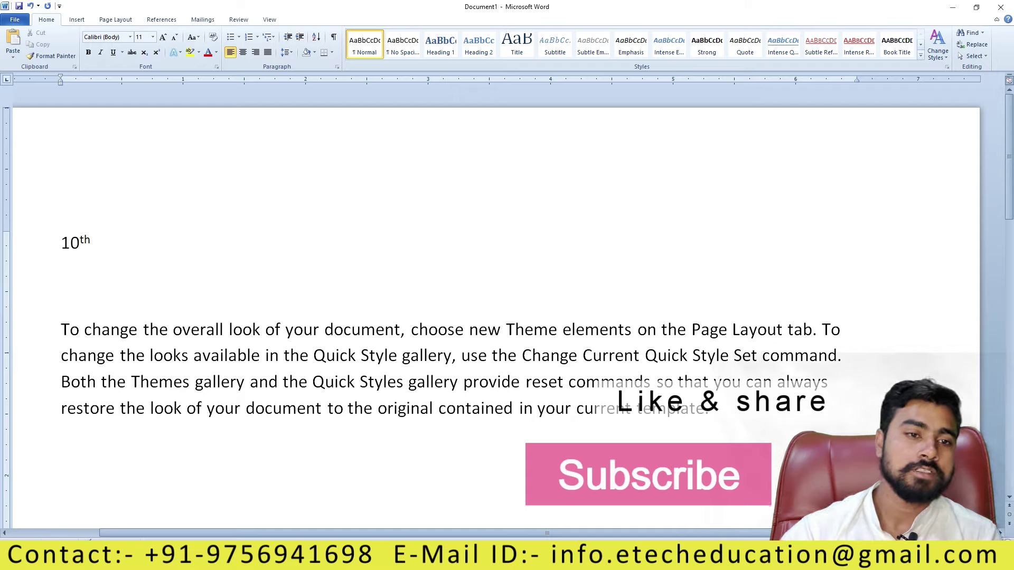
key("BackSpace")
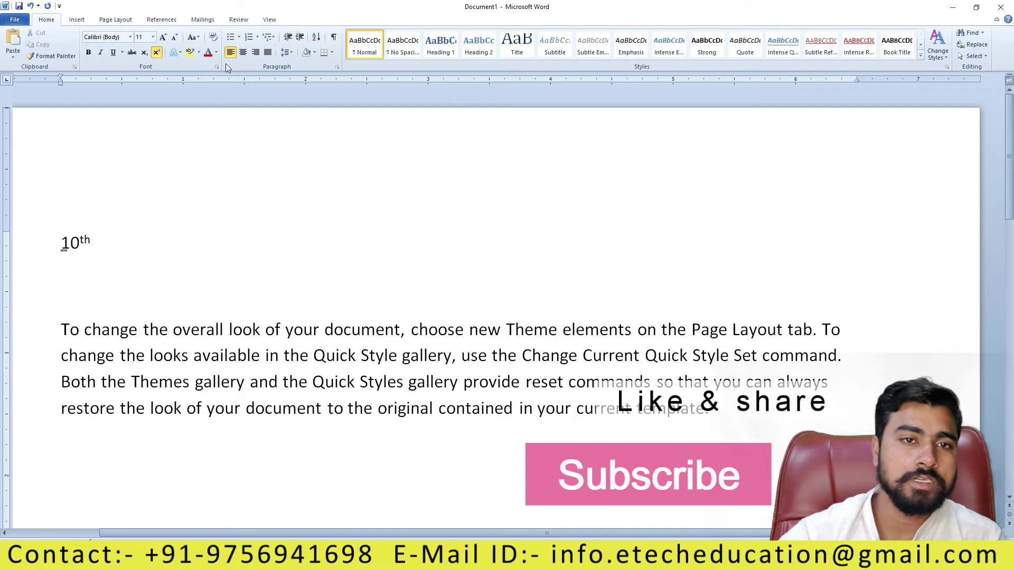
Remove the superscript from "th" in "10th" and apply it again
left_click(157, 52)
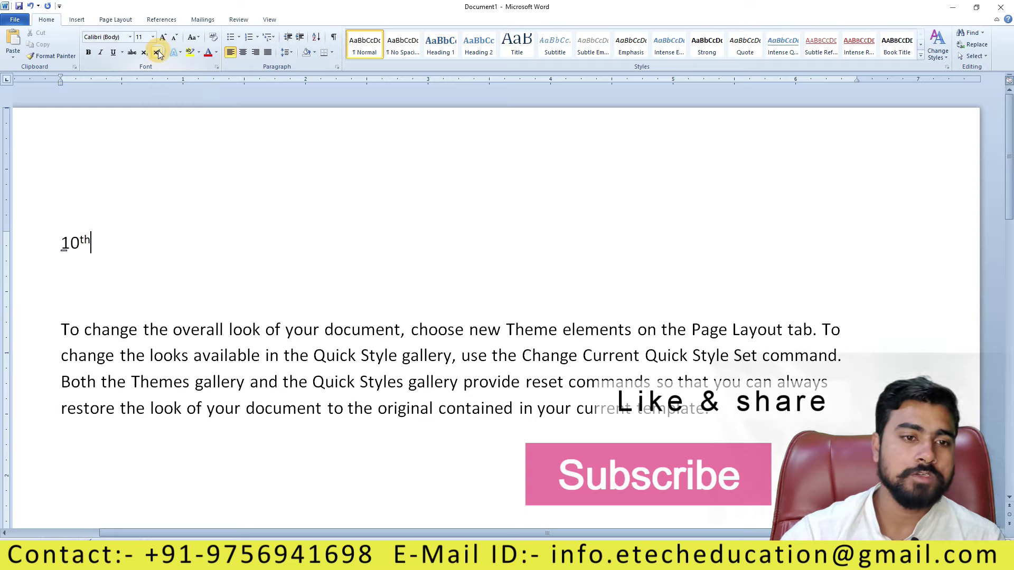
left_click_drag(92, 243, 79, 243)
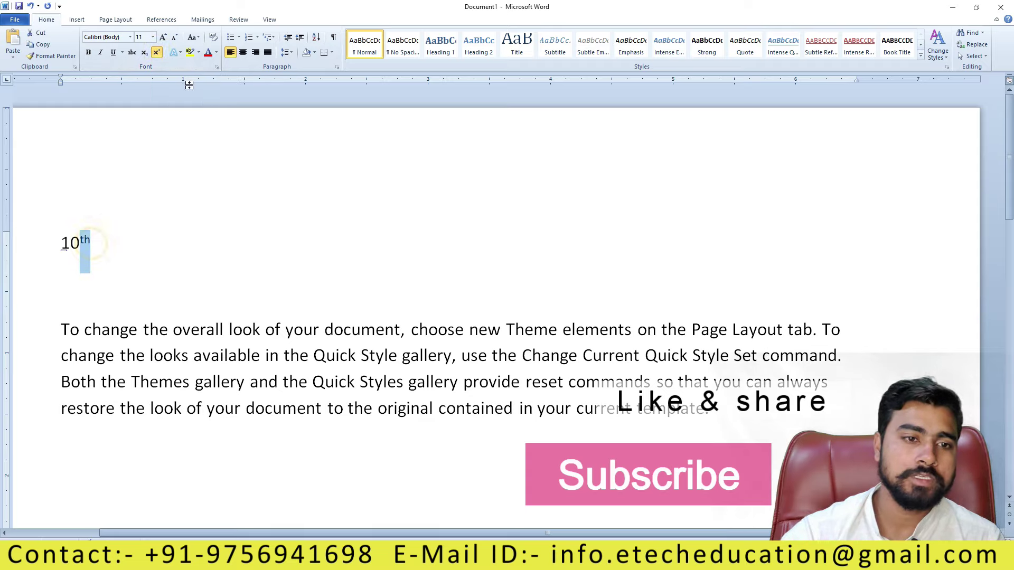
left_click(157, 52)
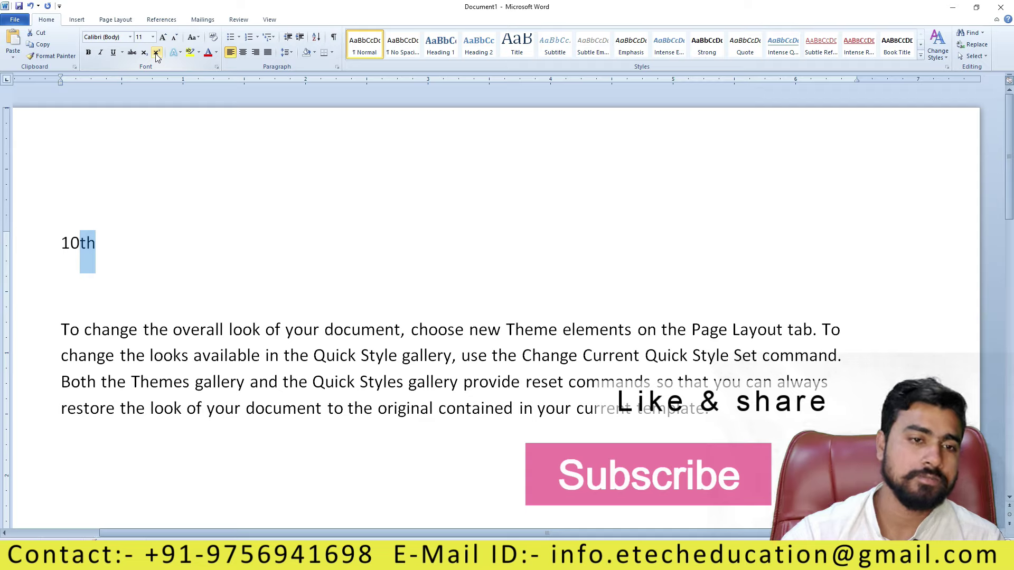
left_click(157, 54)
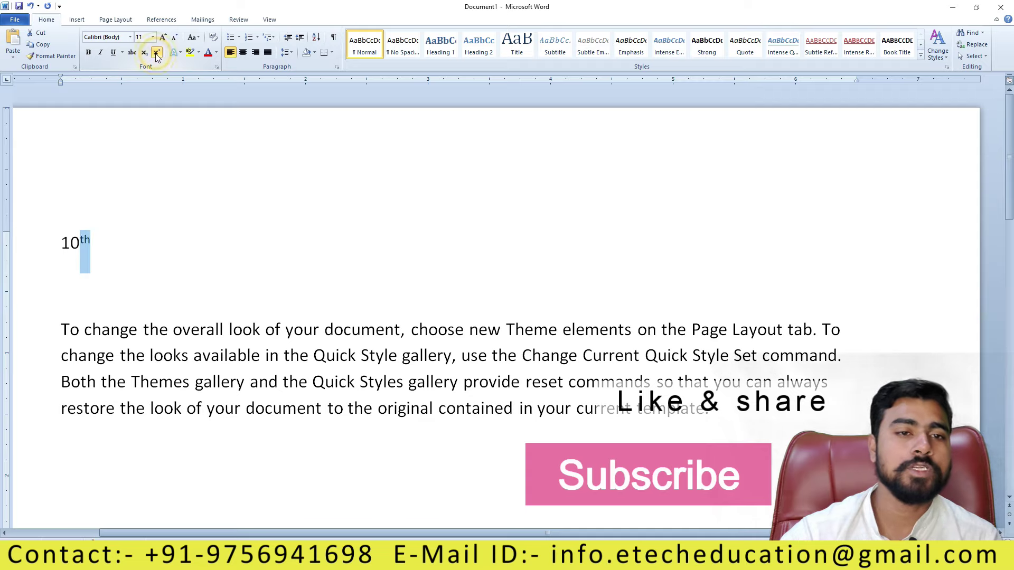
Delete the "10th" line above the paragraph
left_click(122, 233)
left_click_drag(98, 242, 40, 246)
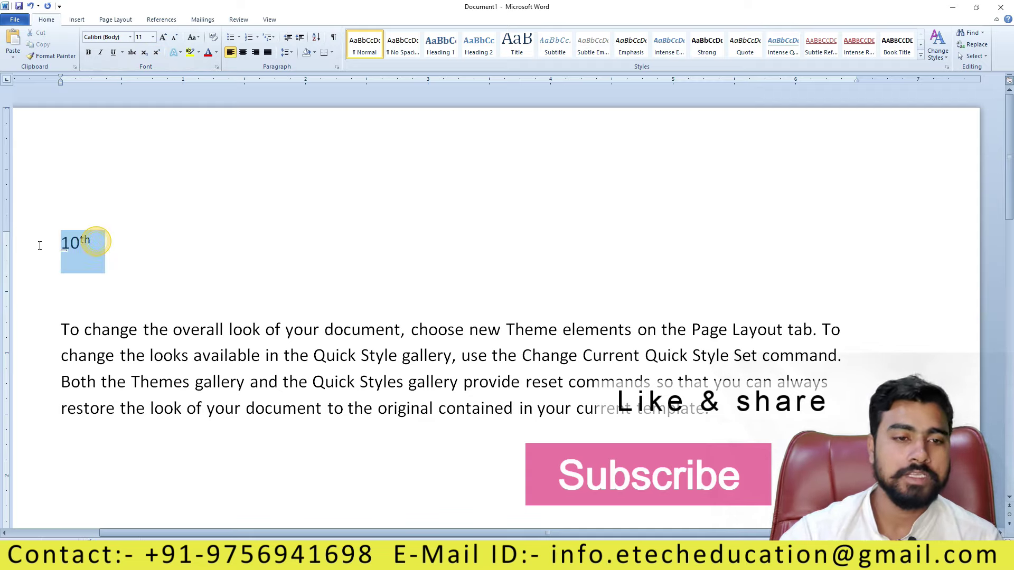
left_click(129, 256)
left_click_drag(123, 247, 57, 245)
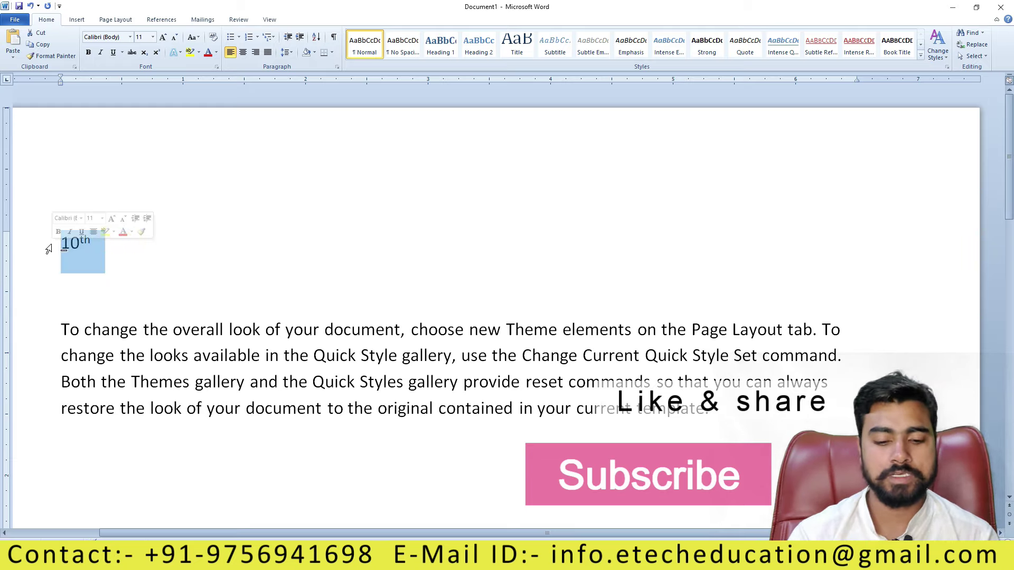
key("BackSpace")
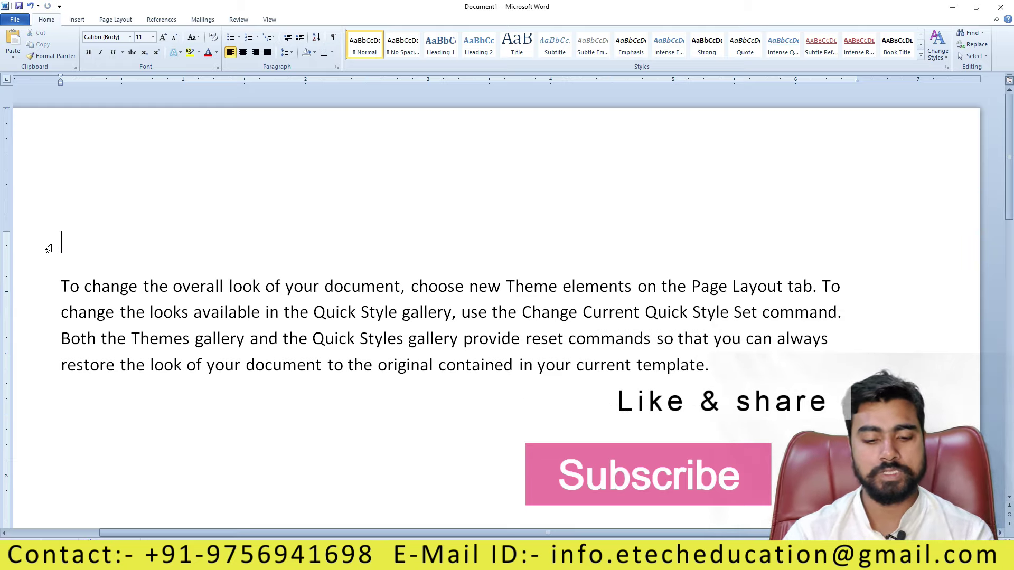
Write "12th" with a superscript ending on the first line and "CO2H4" on a new line below it
type("12th")
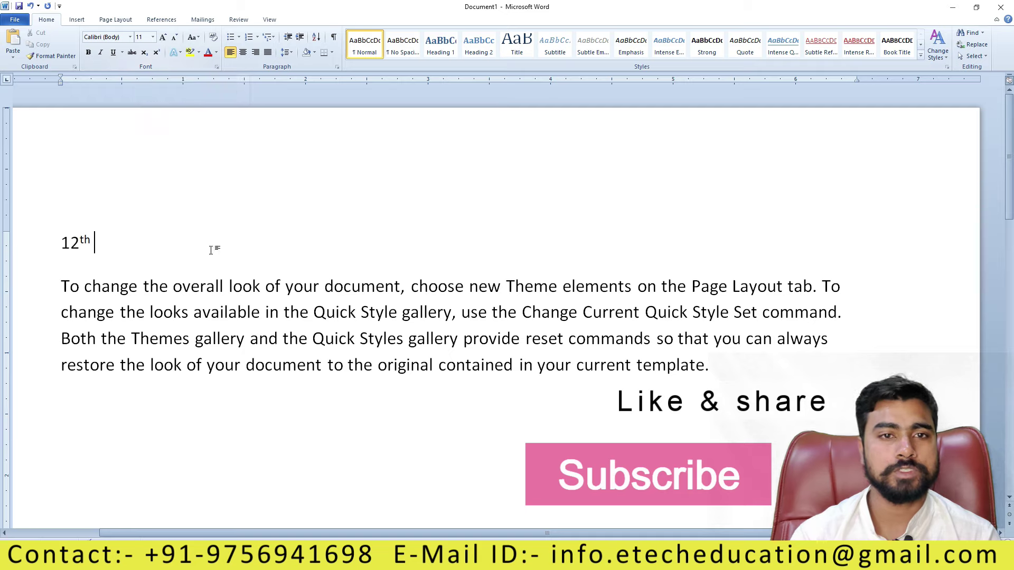
key("Return")
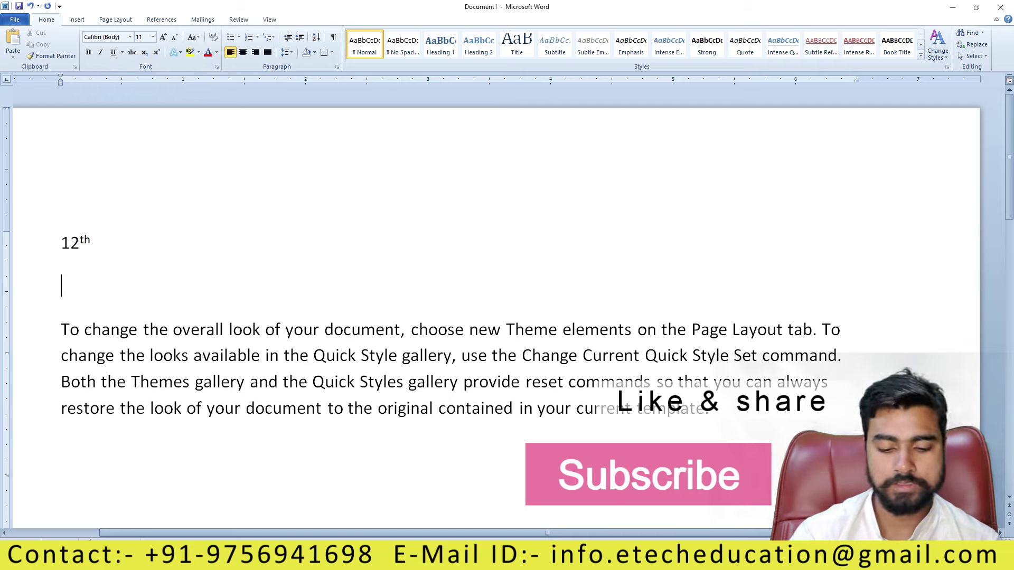
type("CO2H4")
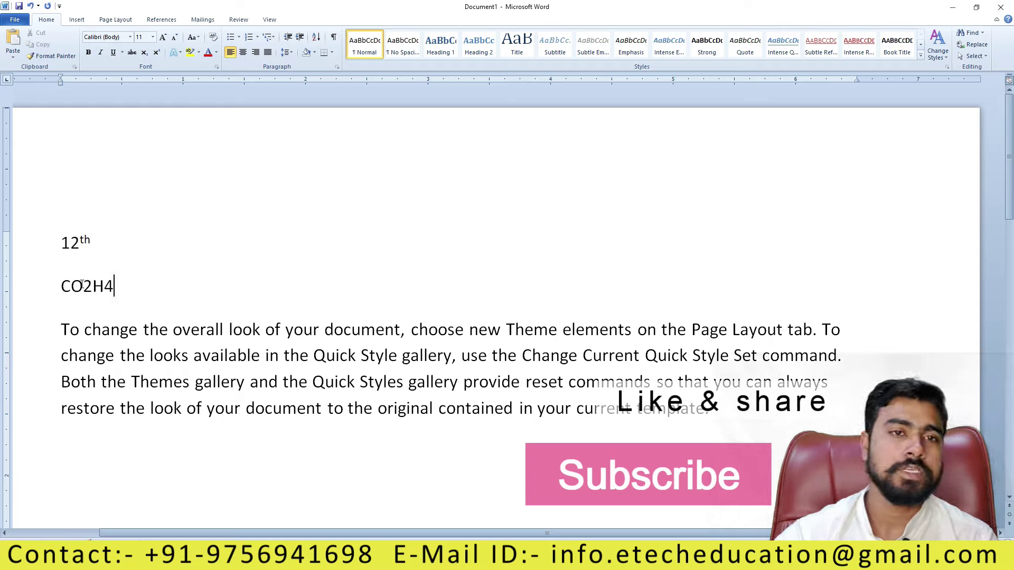
Make the 2 in "CO2H4" a superscript and the 4 a subscript
left_click_drag(83, 285, 93, 285)
left_click(157, 53)
key("End")
key("shift+Left")
left_click(144, 52)
left_click(149, 294)
Make the letter O in the "CO2H4" formula a superscript as well
left_click_drag(83, 286, 71, 286)
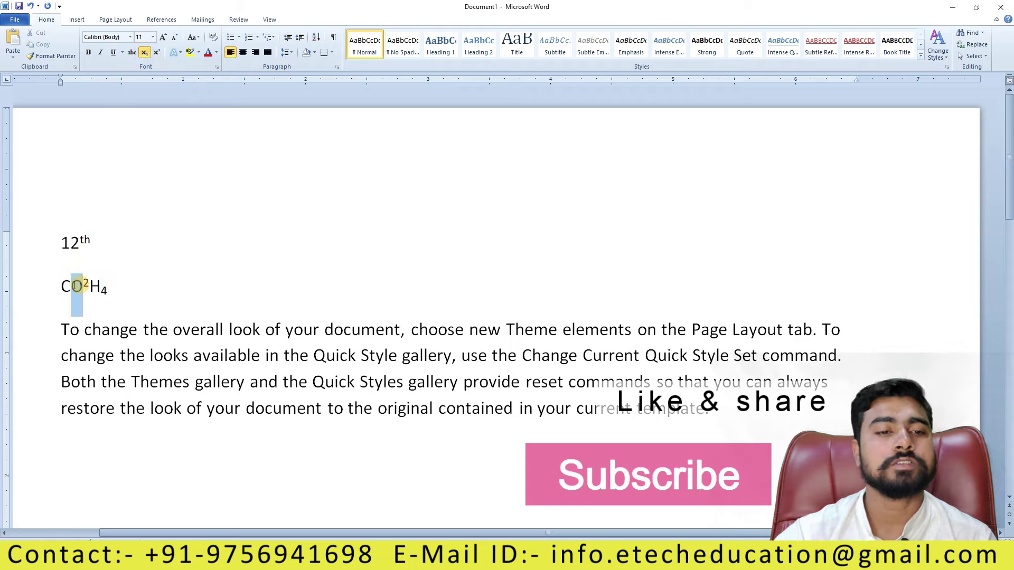
left_click(157, 54)
left_click(182, 256)
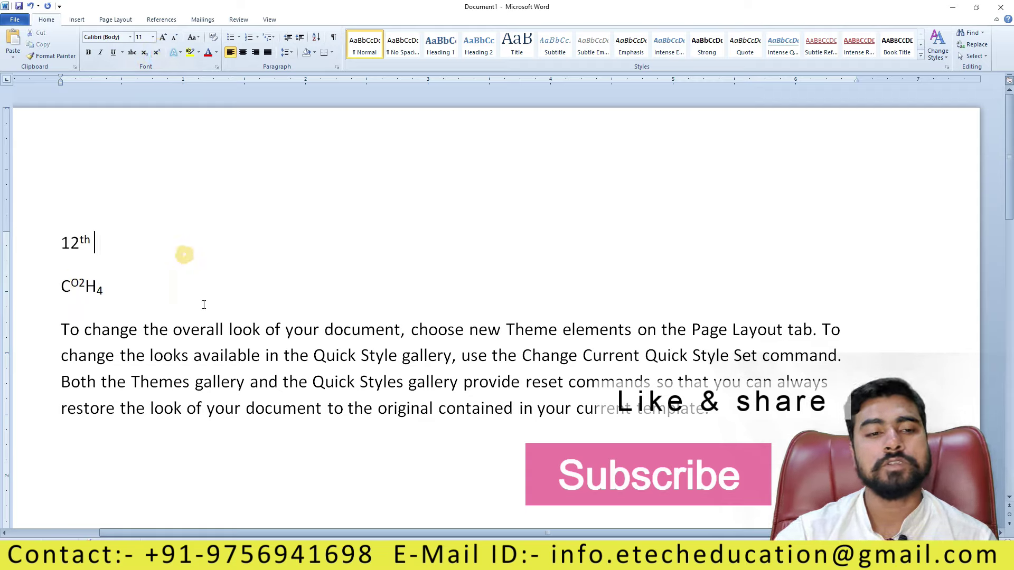
left_click(198, 303)
left_click_drag(86, 290, 25, 258)
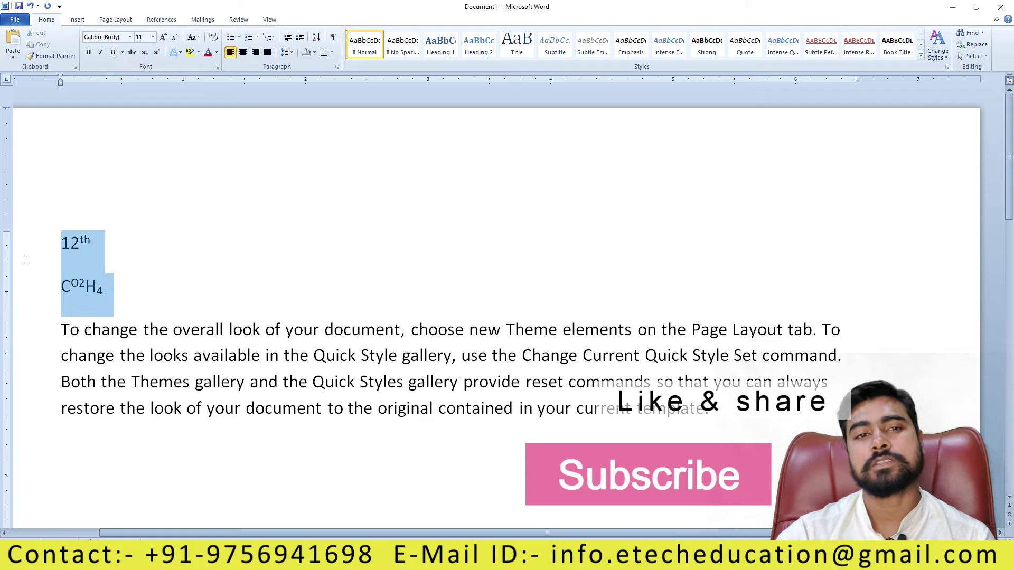
left_click(161, 282)
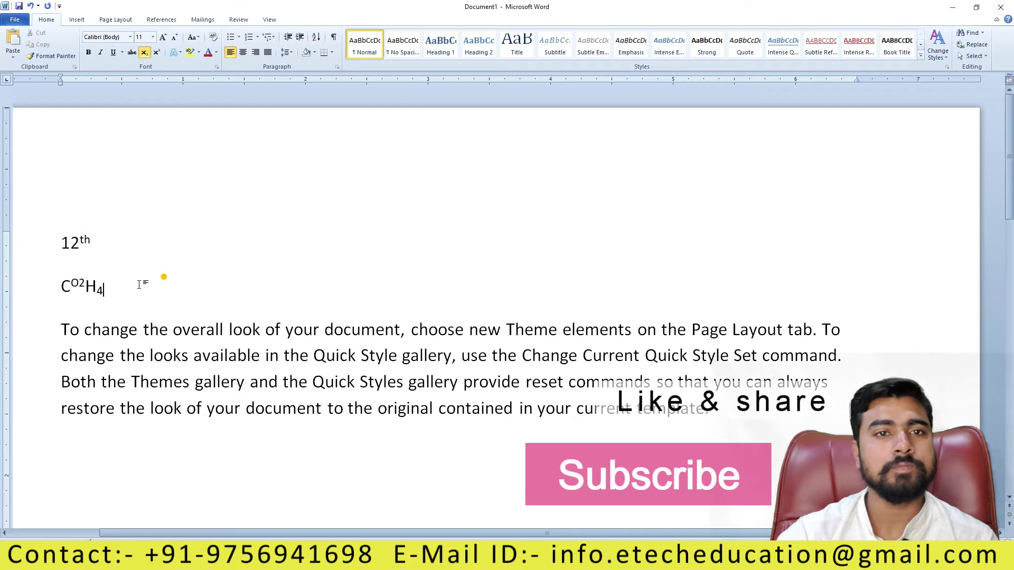
left_click_drag(158, 281, 16, 227)
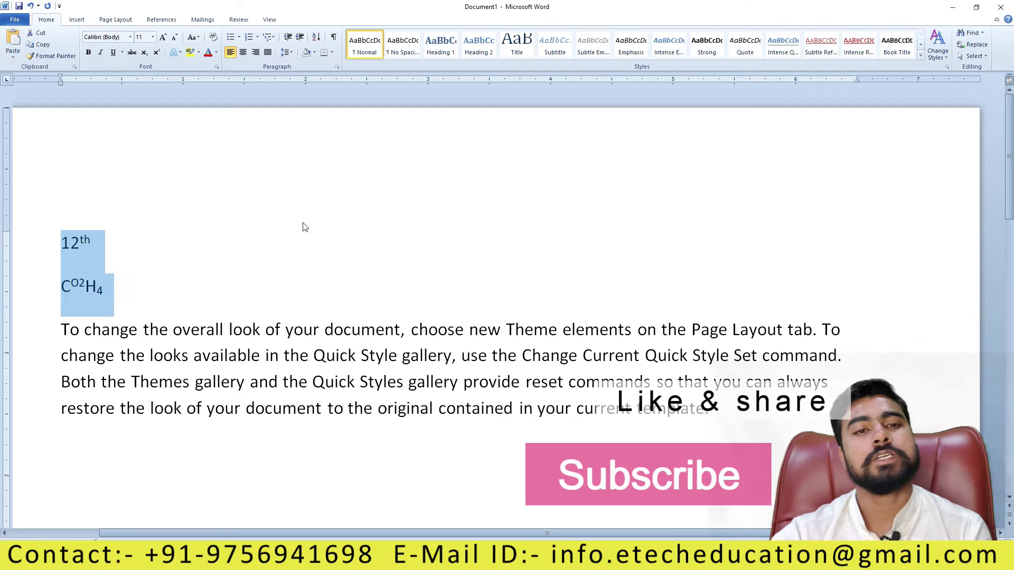
left_click(176, 279)
left_click(63, 240)
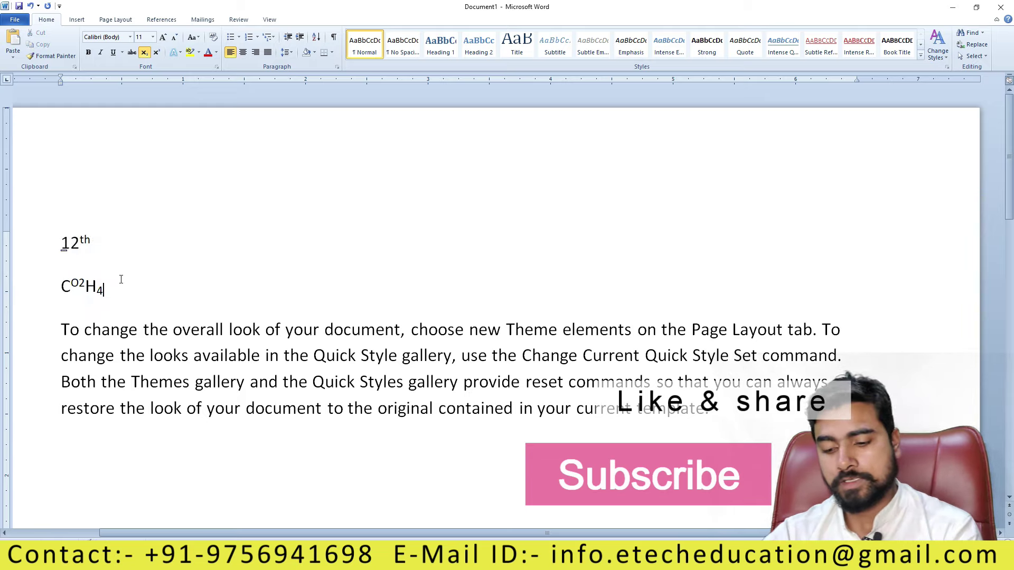
Delete the "12th" line and the chemical formula line above the paragraph
left_click(108, 285, "shift")
key("Delete")
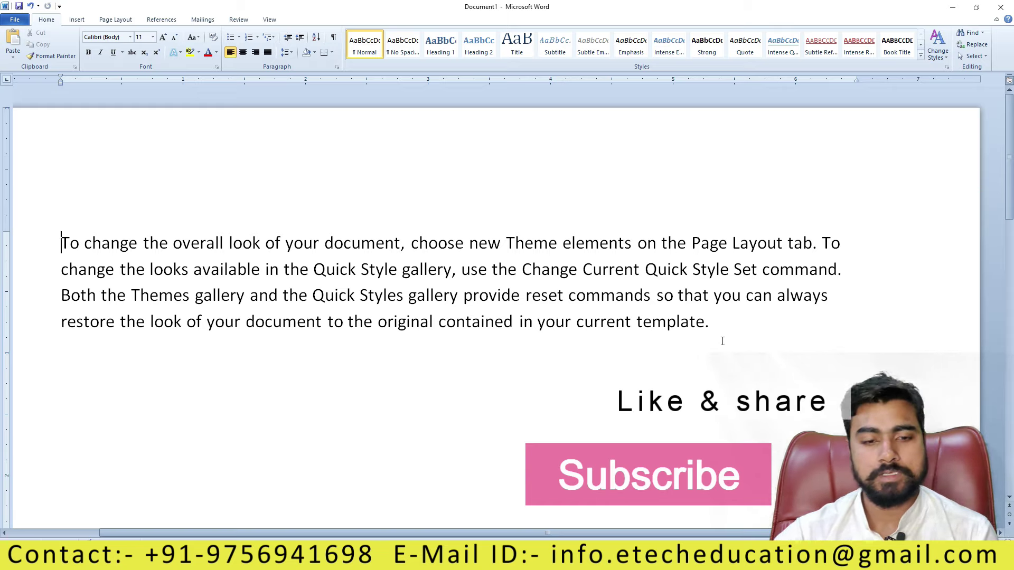
Try justified alignment on the whole paragraph and set it back to left-aligned
left_click_drag(722, 340, 33, 238)
key("ctrl+j")
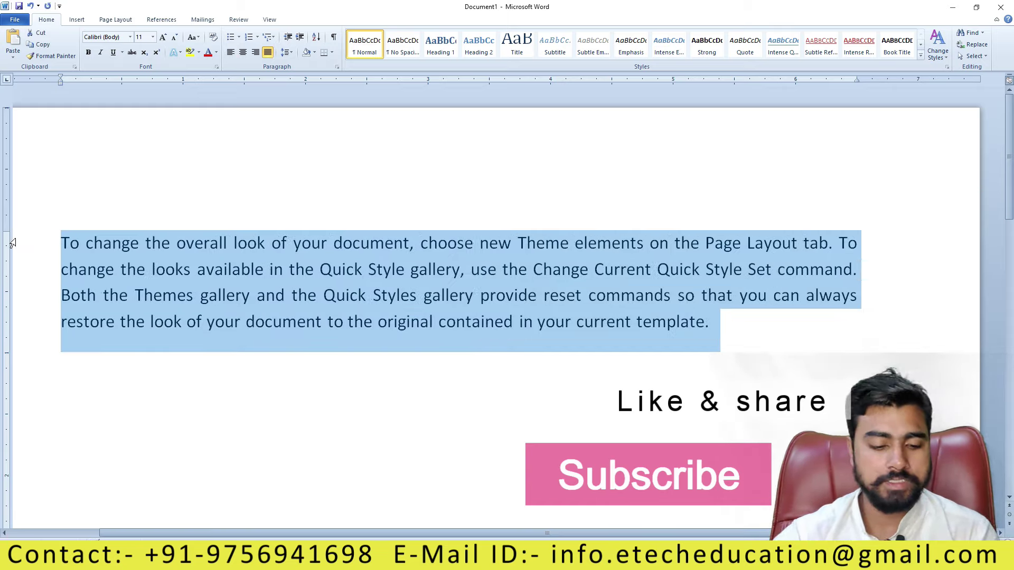
key("ctrl+l")
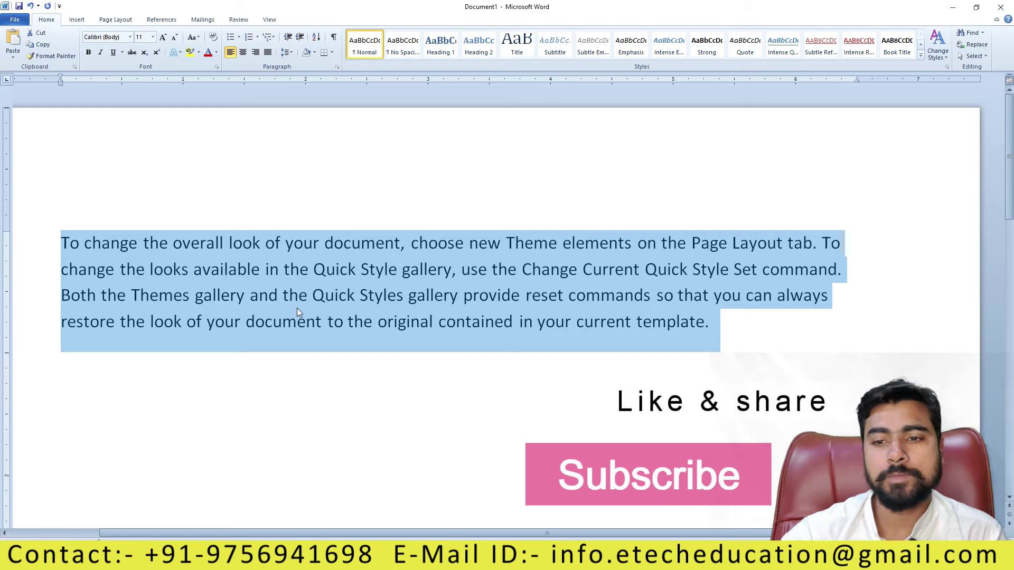
left_click(278, 305)
Switch the whole paragraph between uppercase and lowercase, and look at the available Change Case options
left_click_drag(724, 328, 61, 235)
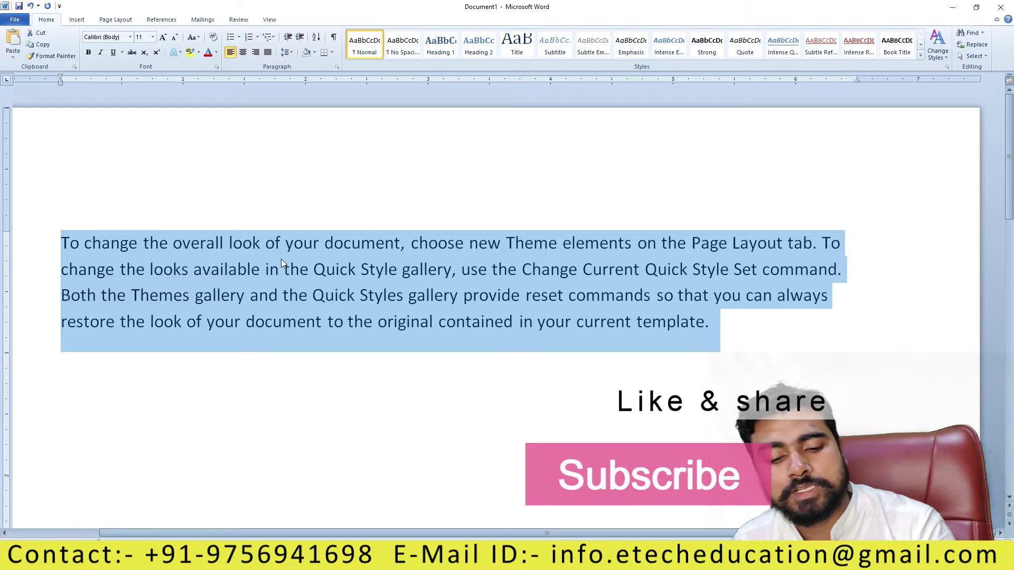
key("shift+F3")
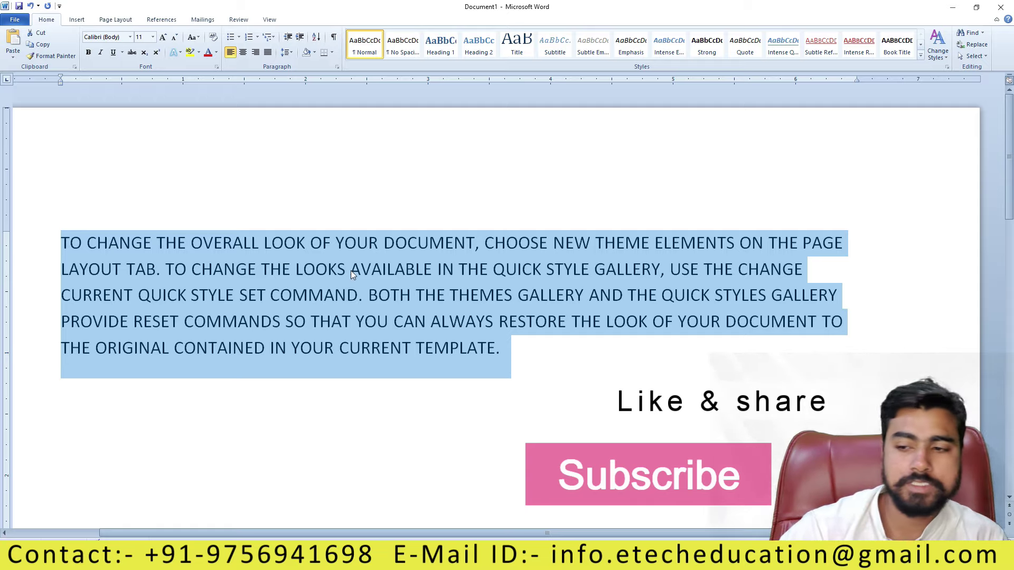
scroll(197, 280, "down", 1)
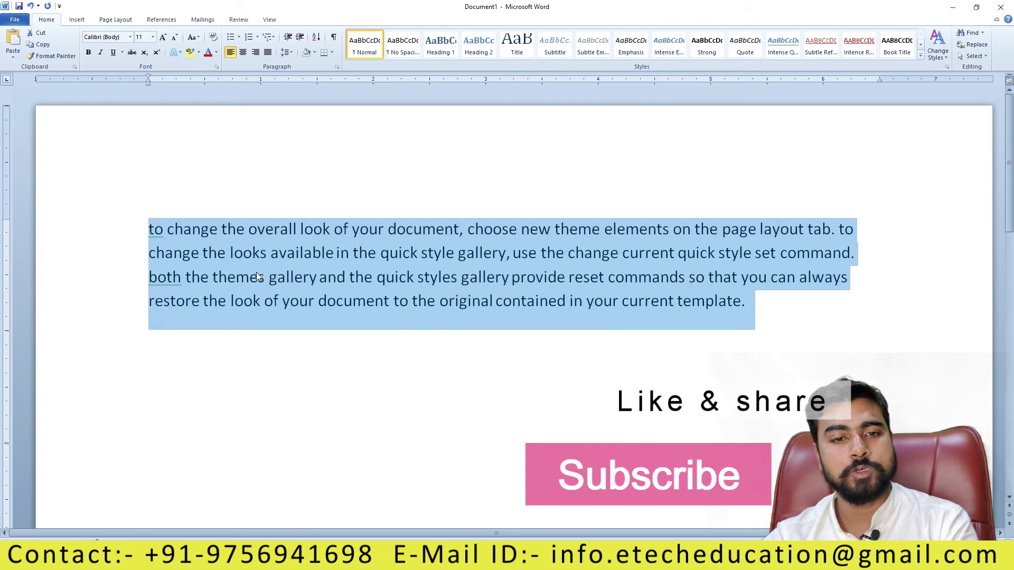
key("shift+F3")
key("shift+F3")
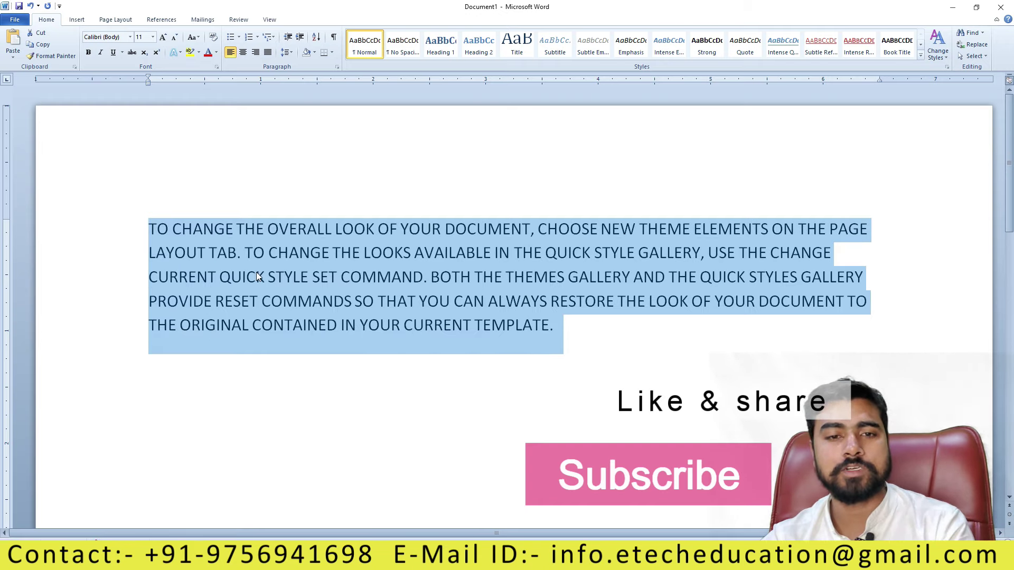
key("shift+F3")
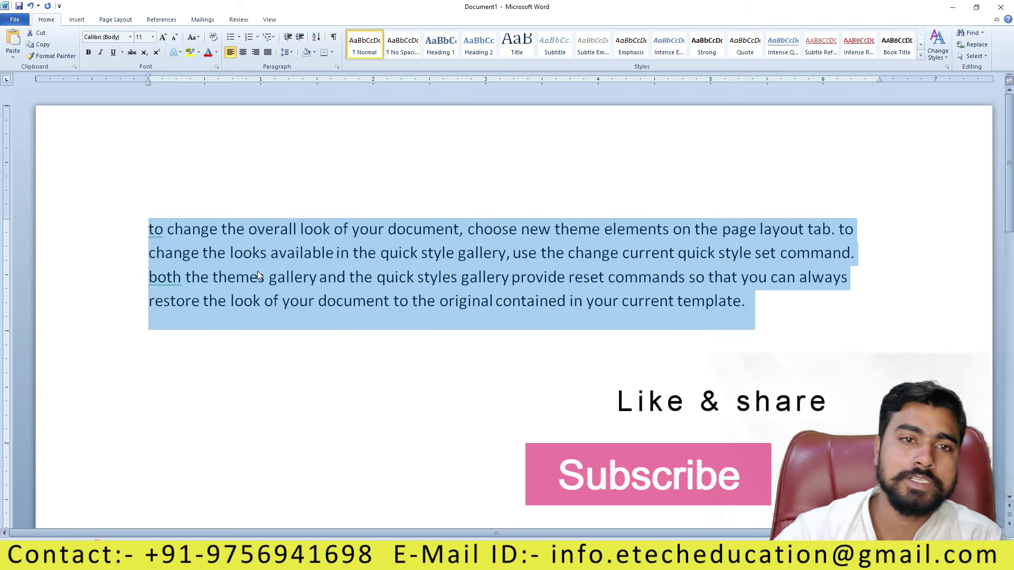
left_click(202, 39)
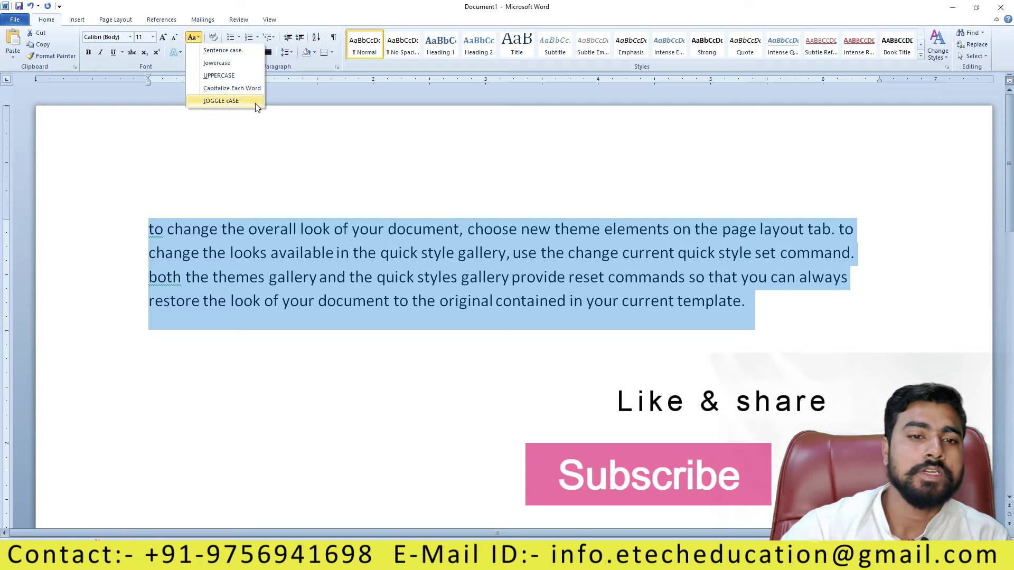
left_click(339, 173)
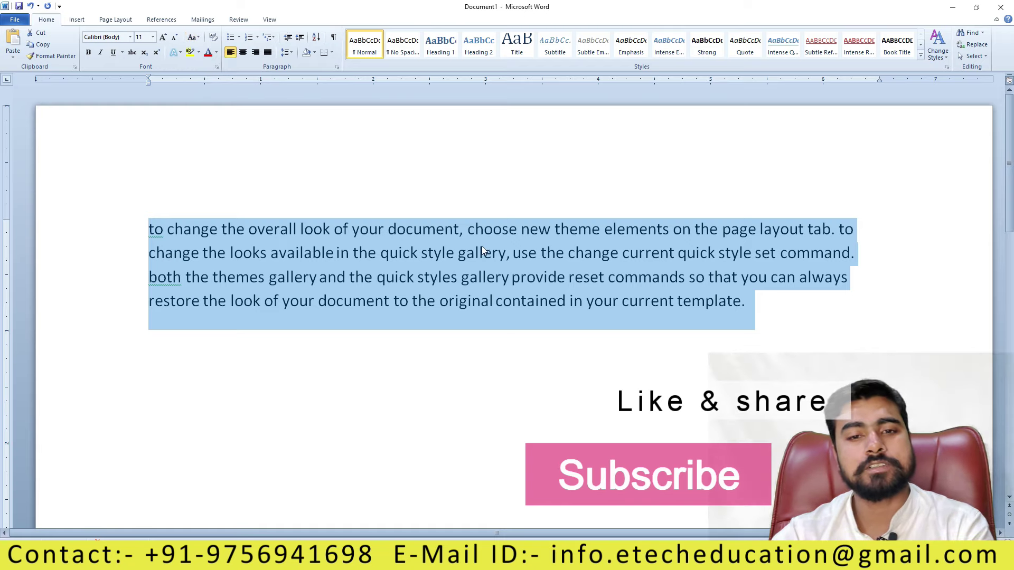
Cycle the selected paragraph through the letter cases until it is in sentence case
key("shift+F3")
key("shift+F3")
key("shift+F3")
key("shift+F3")
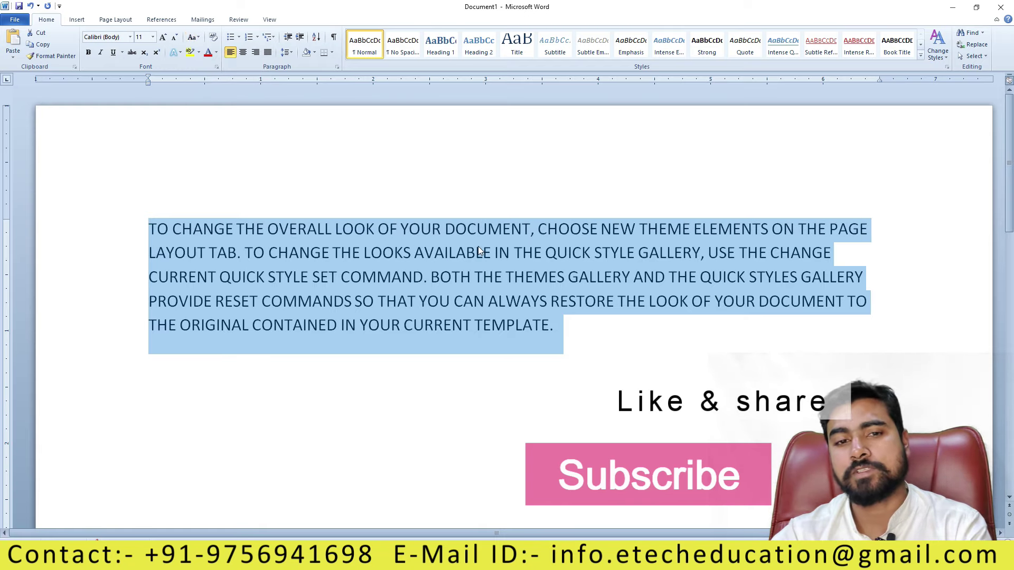
key("shift+F3")
key("shift+F3")
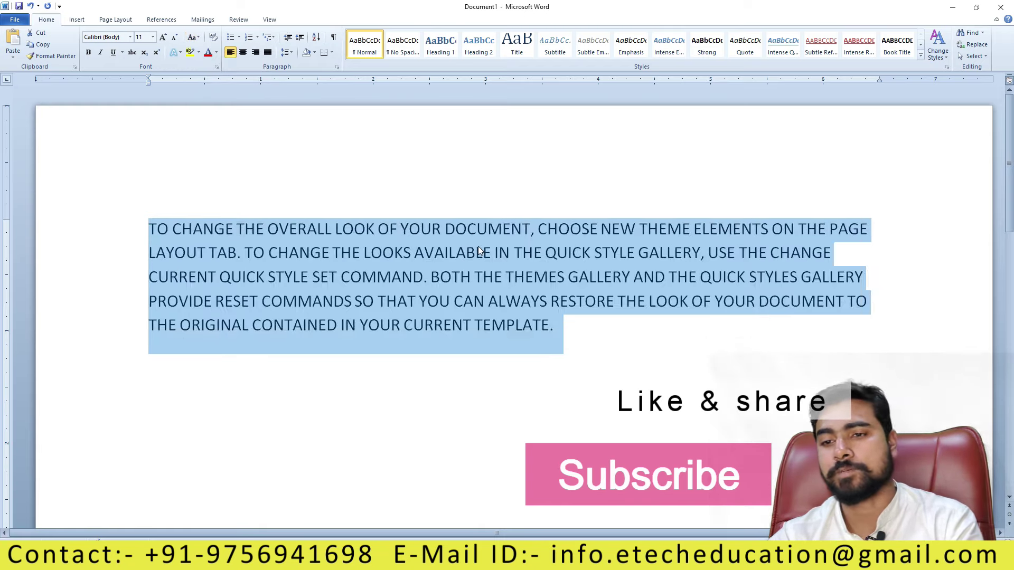
key("shift+F3")
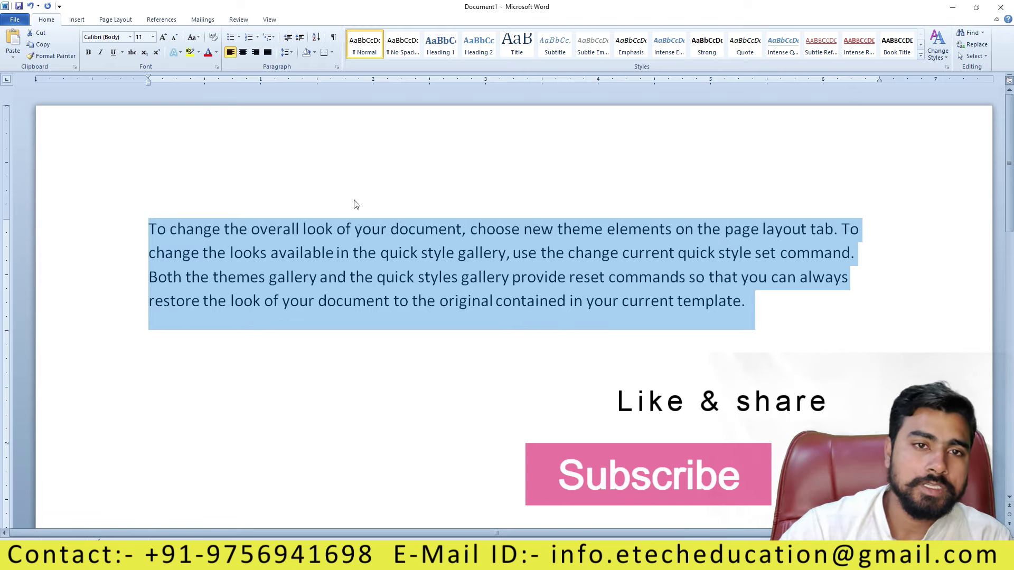
left_click(351, 141)
left_click(175, 53)
left_click(276, 158)
Write "E-TECH COMPUTER EDUCATION" on the empty line below the paragraph using the filled orange text effect
left_click(215, 361)
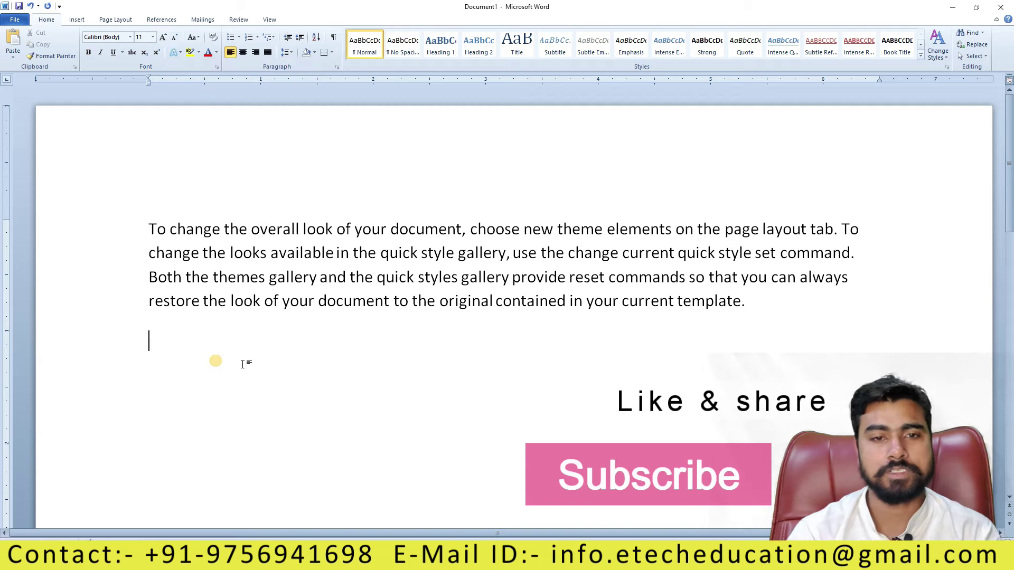
type("H")
key("BackSpace")
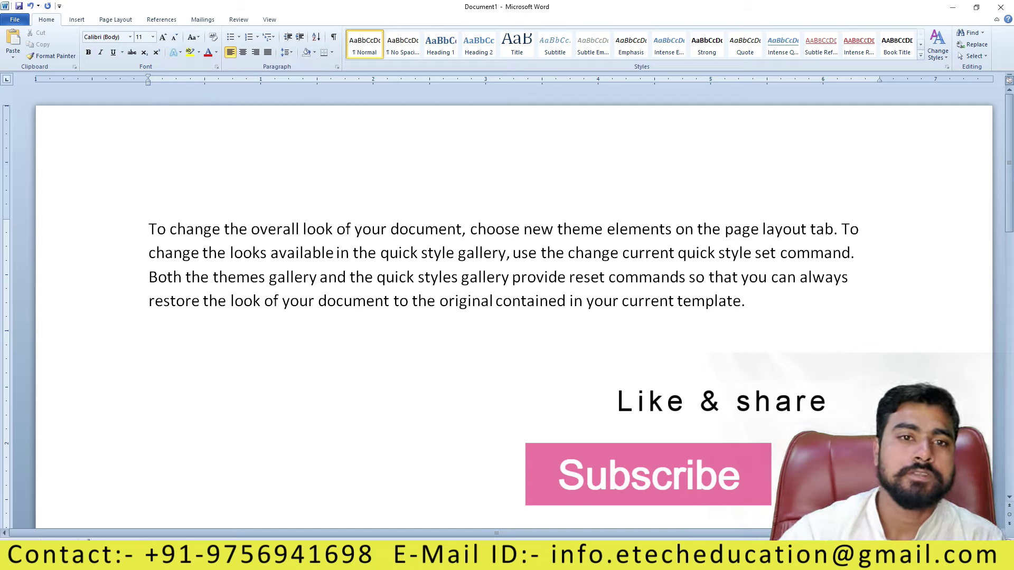
left_click(175, 52)
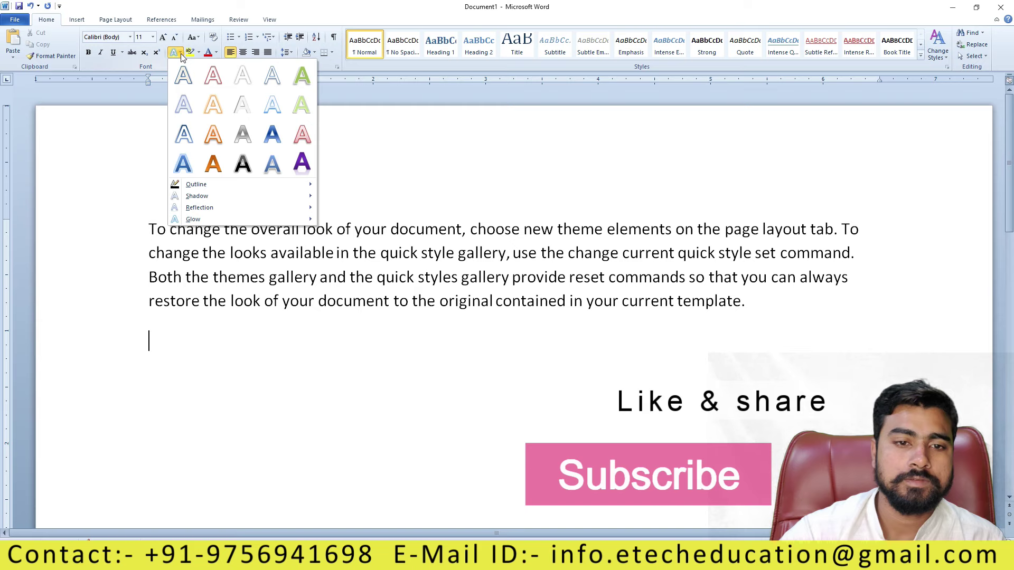
left_click(218, 164)
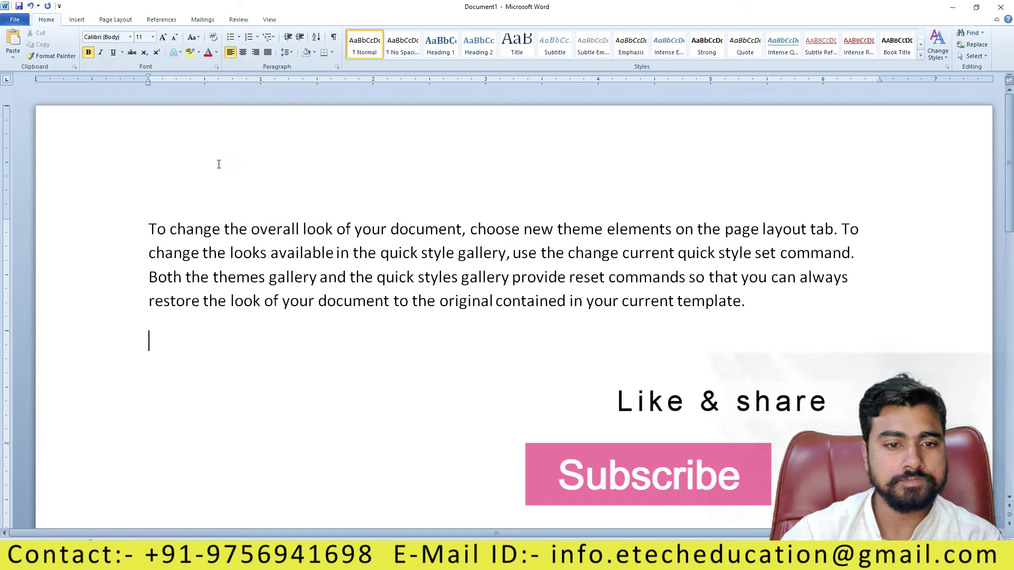
type("D")
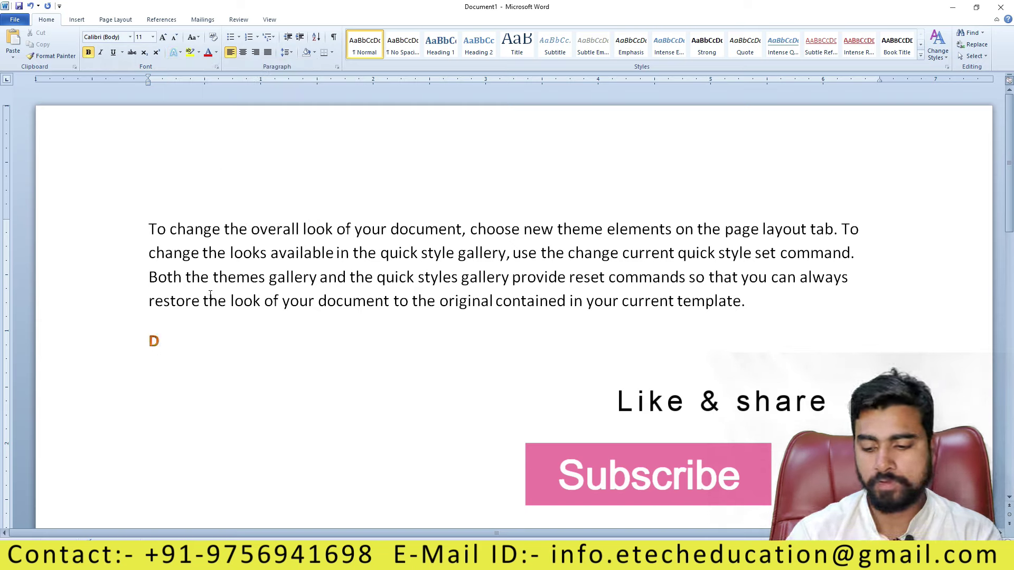
key("shift+Left")
type("E-TEC")
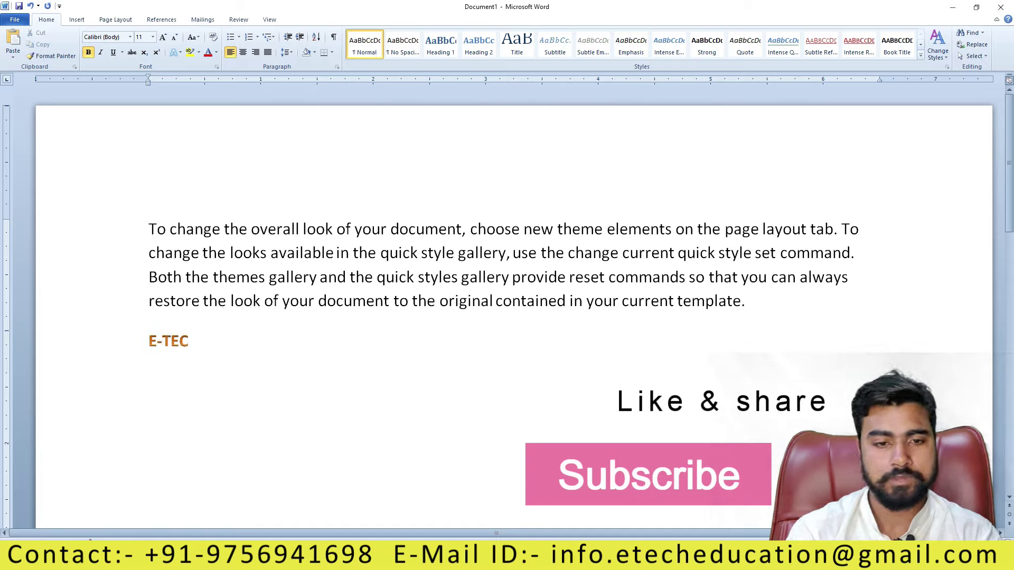
type("H COMPUT")
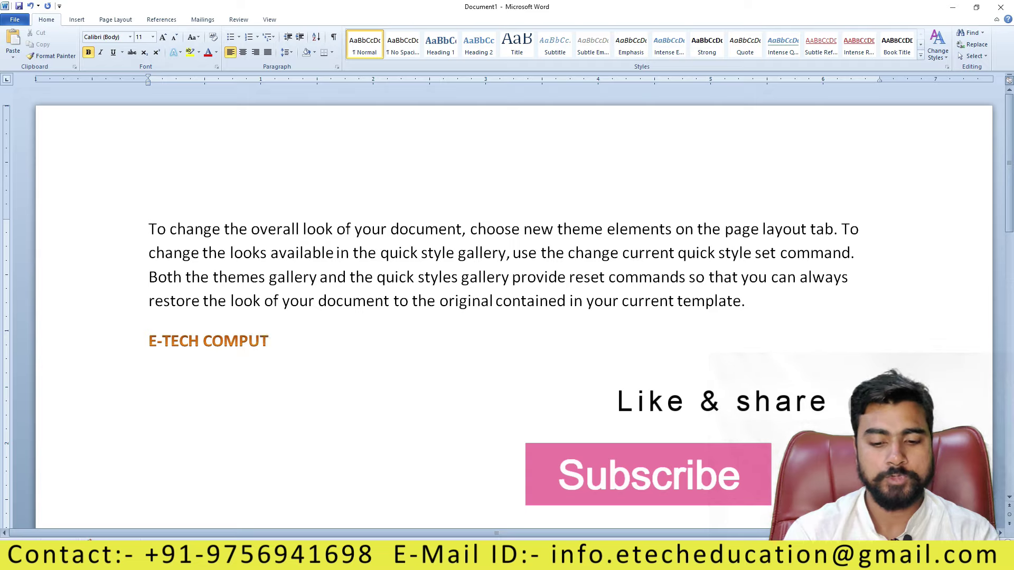
type("ER EDUCATION")
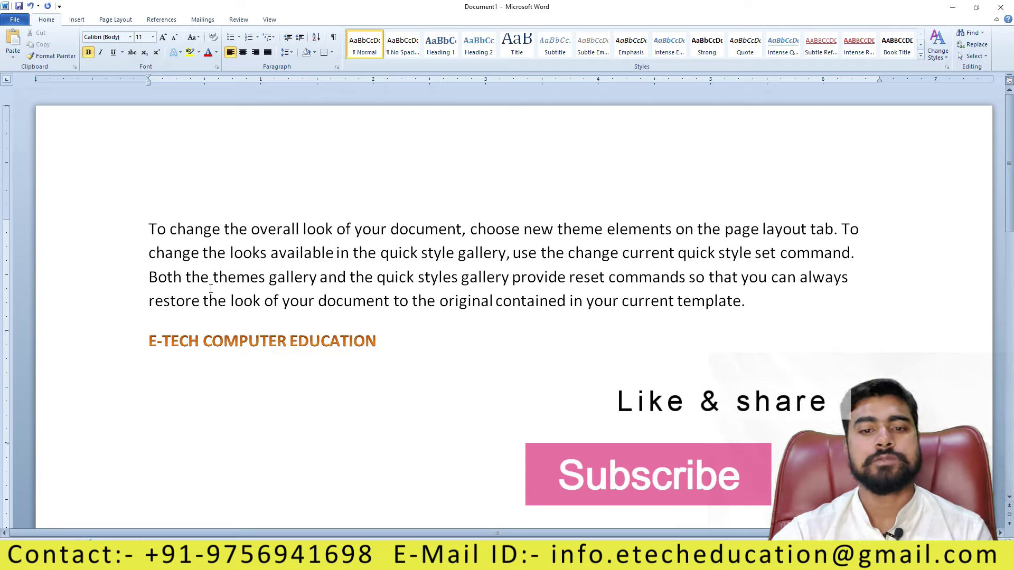
Center the "E-TECH COMPUTER EDUCATION" line and open the text effects gallery
triple_click(398, 347)
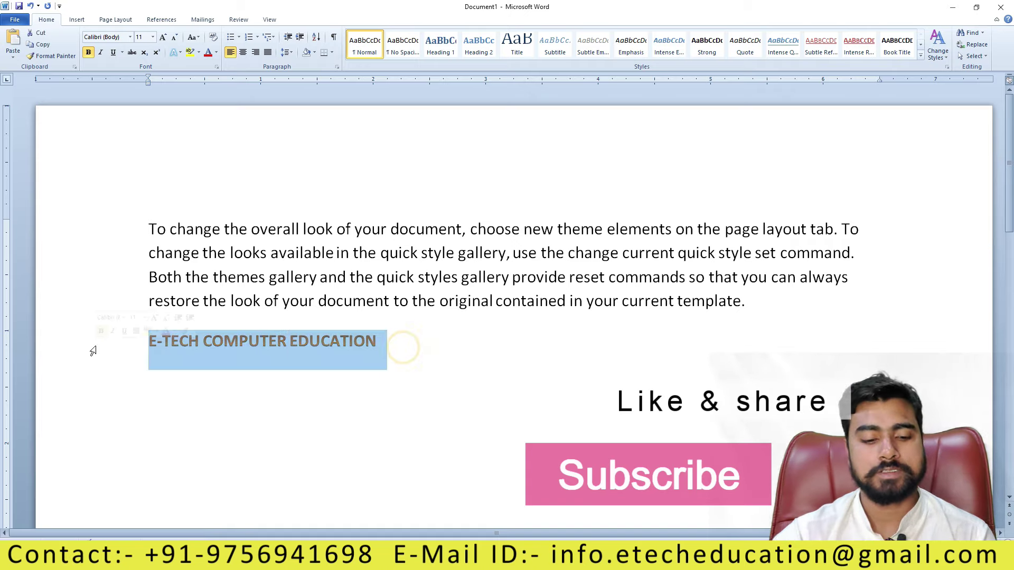
key("ctrl+e")
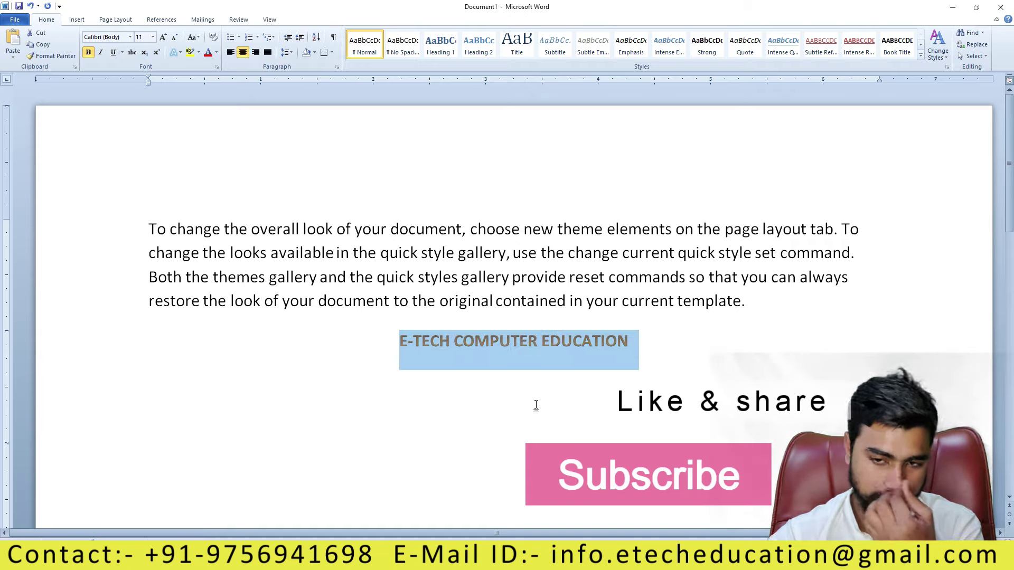
left_click(593, 401)
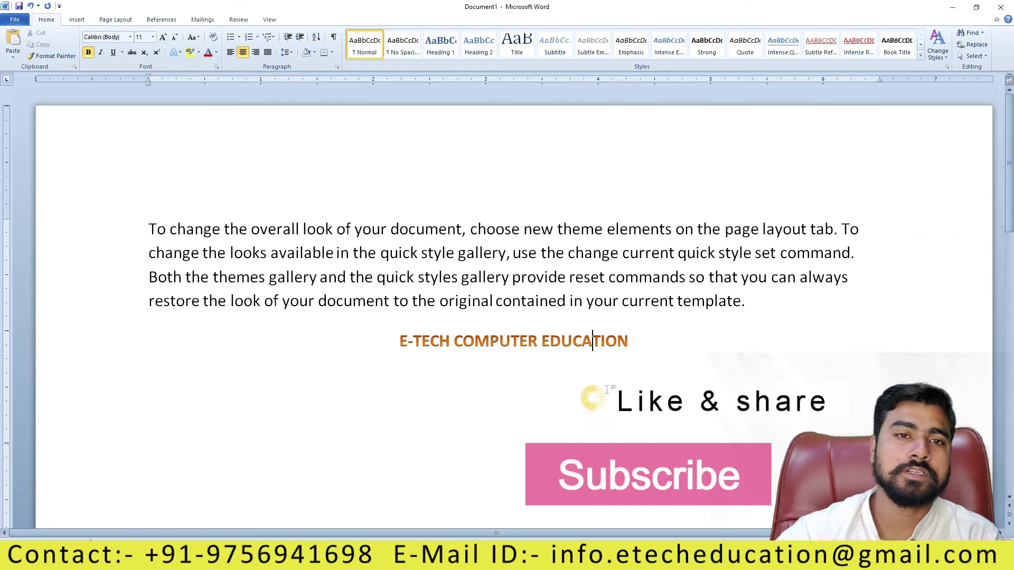
left_click(177, 52)
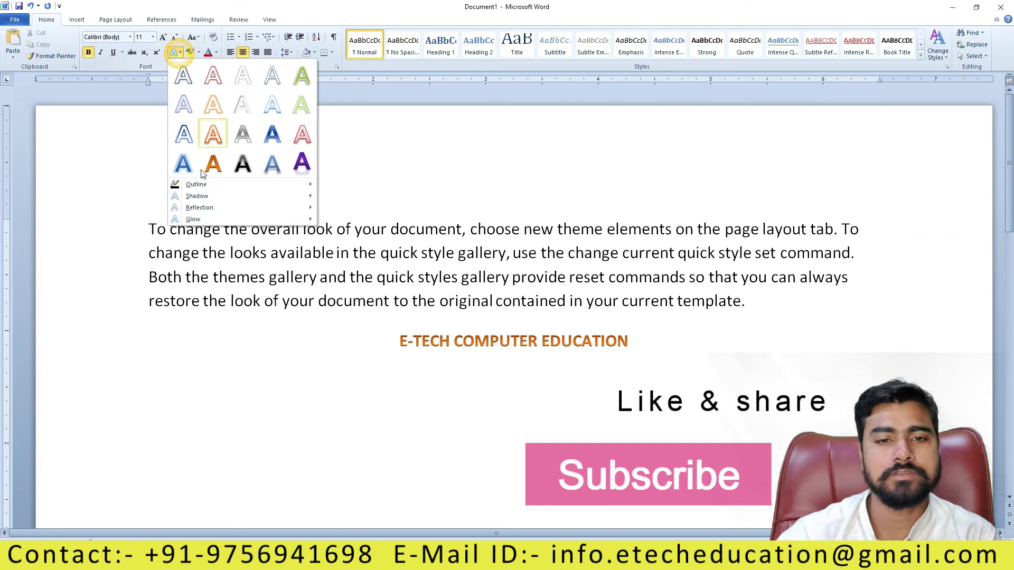
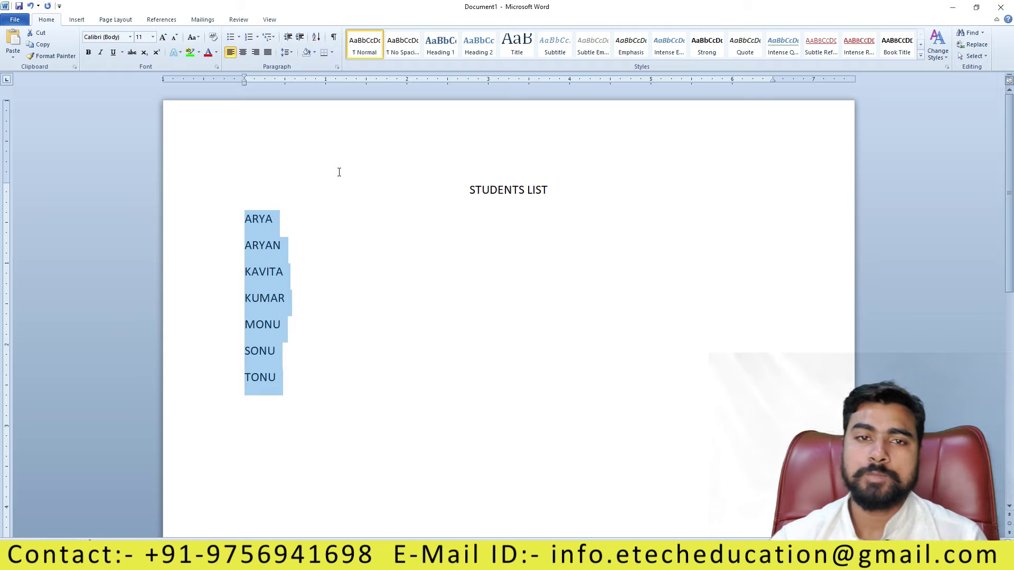
Try double line spacing on the selected names under the "STUDENTS LIST" heading
left_click(289, 53)
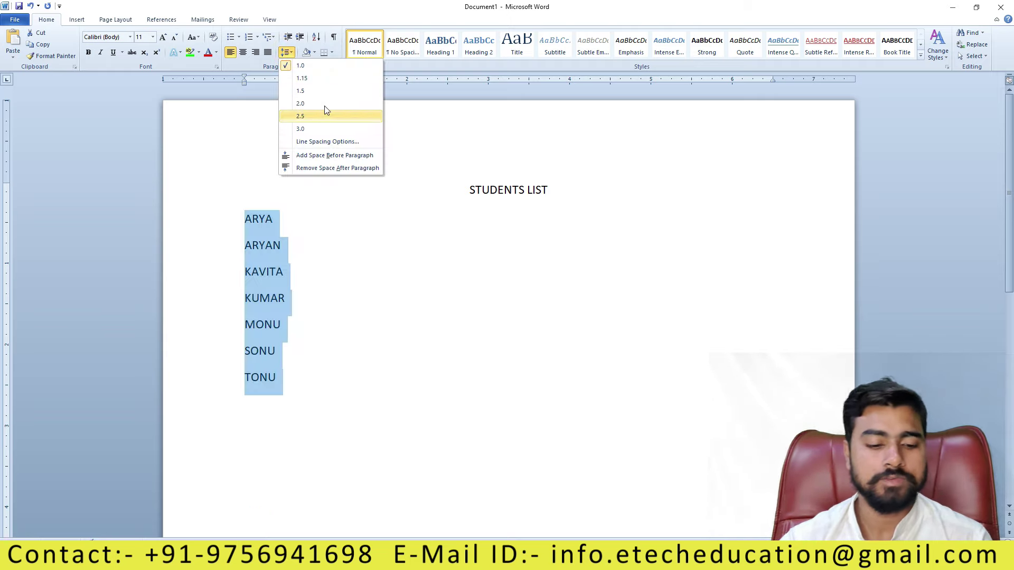
key("Escape")
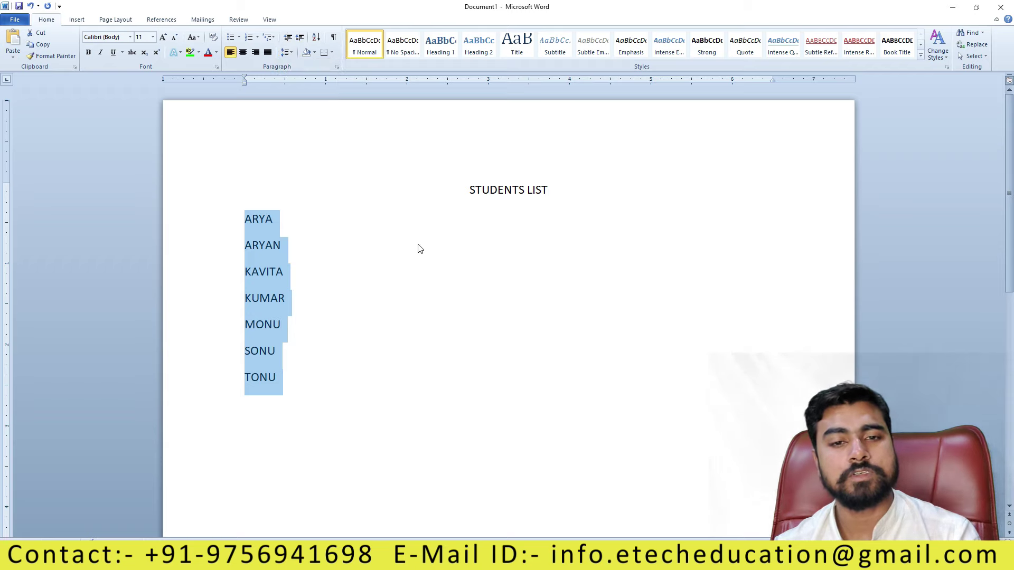
key("ctrl+2")
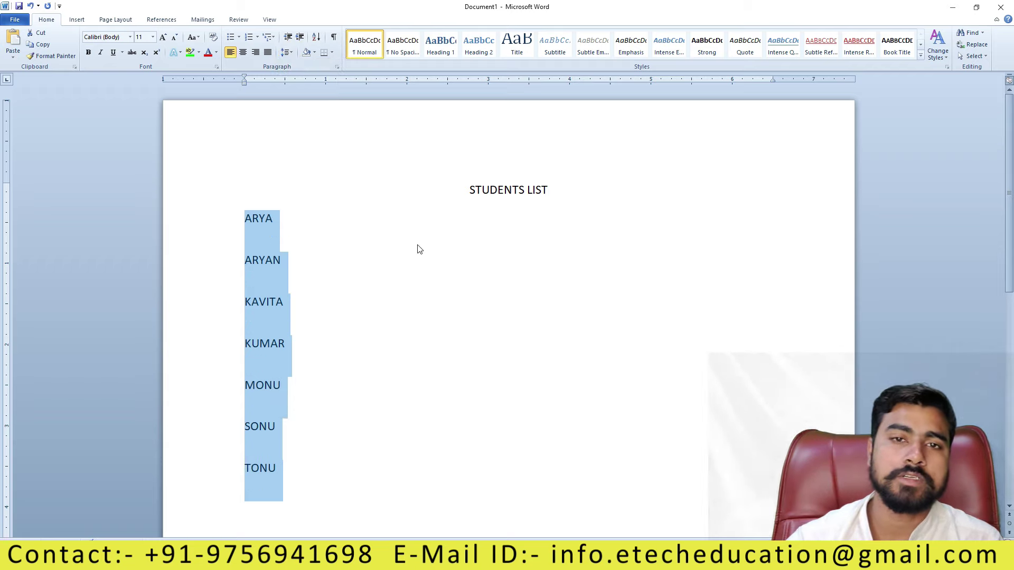
Add space before every name paragraph in the students list, and remove and re-add the space after them
left_click(287, 53)
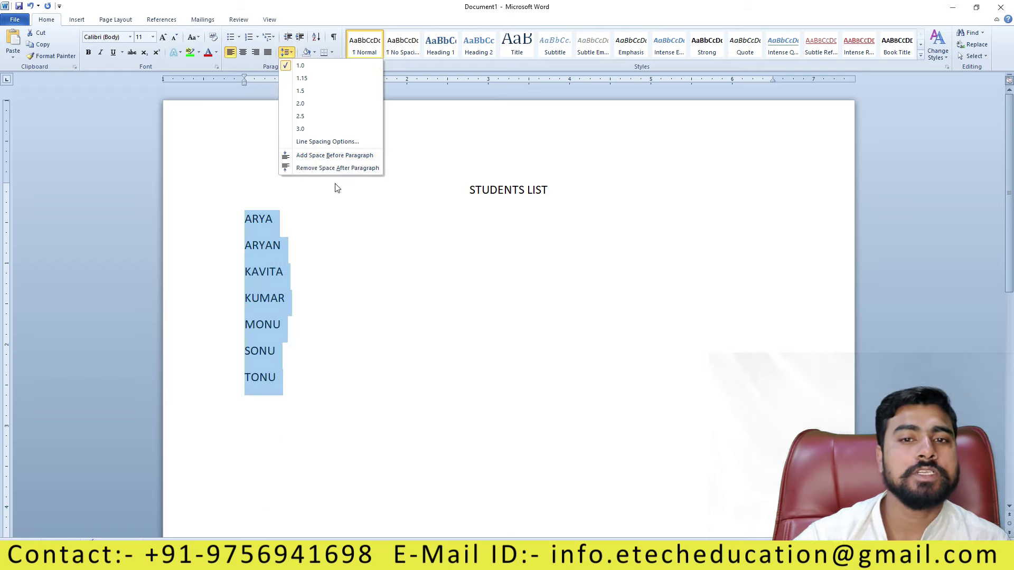
left_click(342, 156)
left_click(286, 51)
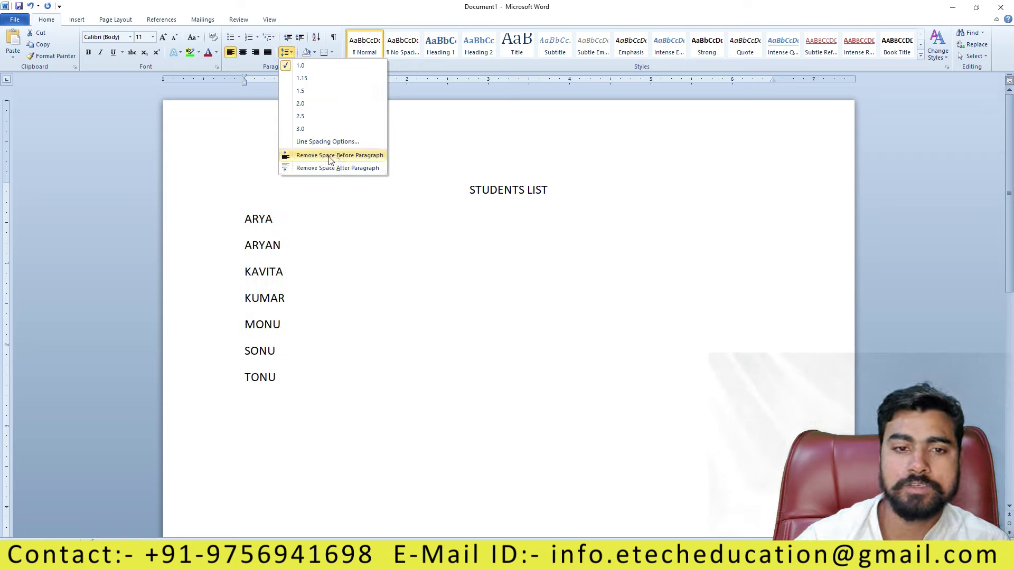
left_click(318, 168)
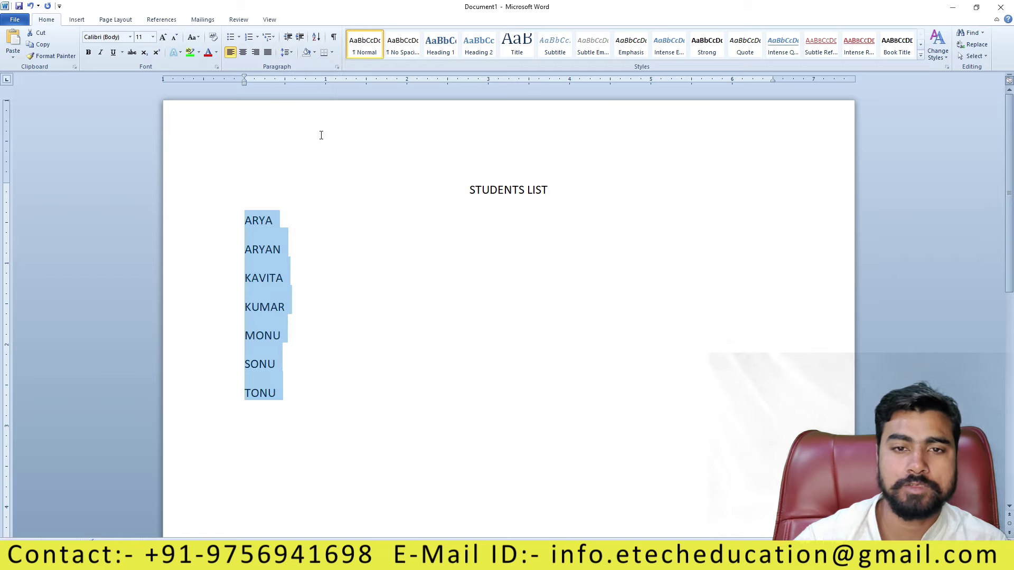
left_click(287, 52)
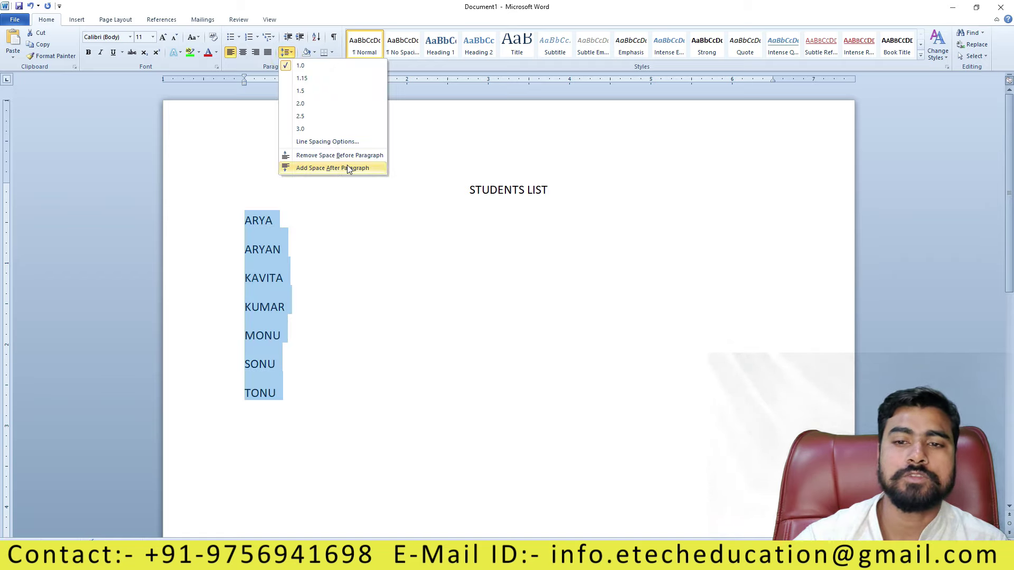
left_click(326, 164)
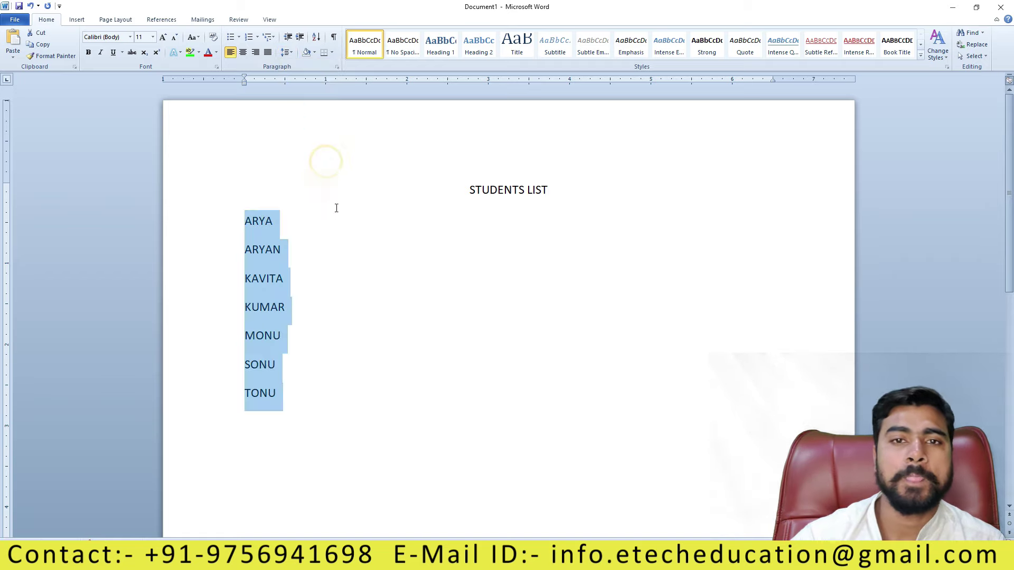
left_click(470, 225)
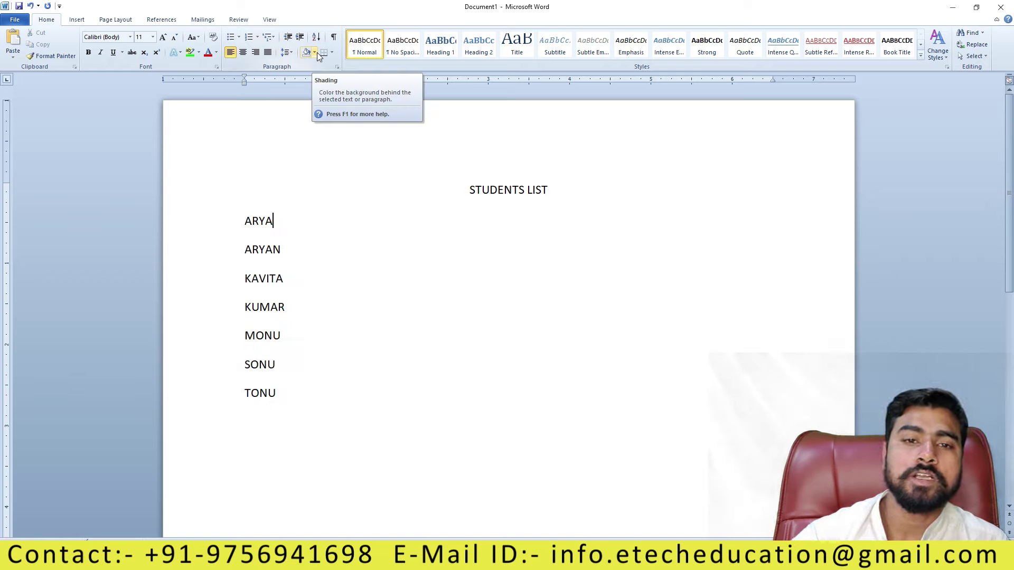
Shade the "STUDENTS LIST" heading paragraph with a light olive green theme color
left_click(316, 53)
left_click(295, 303)
left_click(528, 189)
left_click(496, 192)
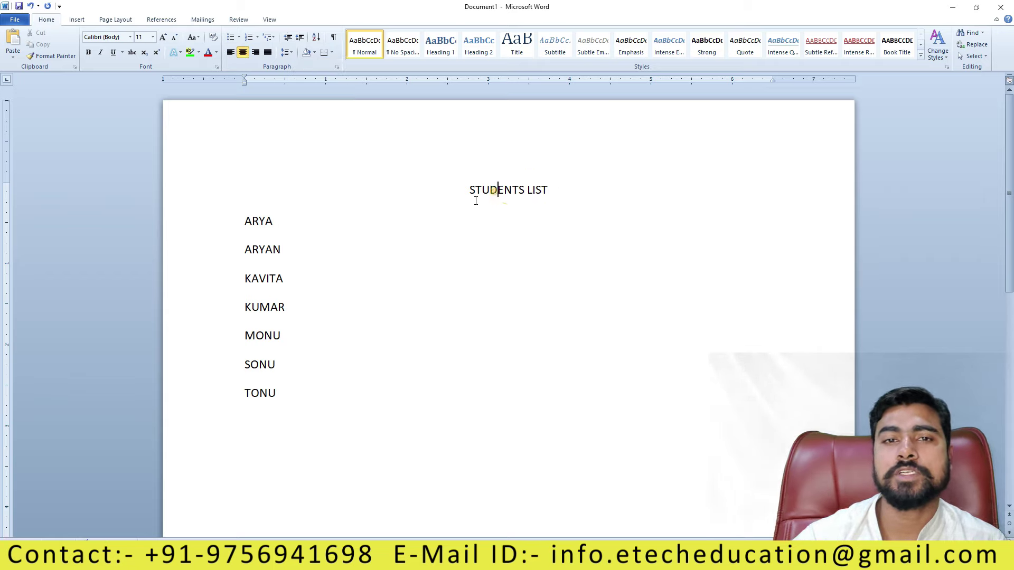
left_click(316, 53)
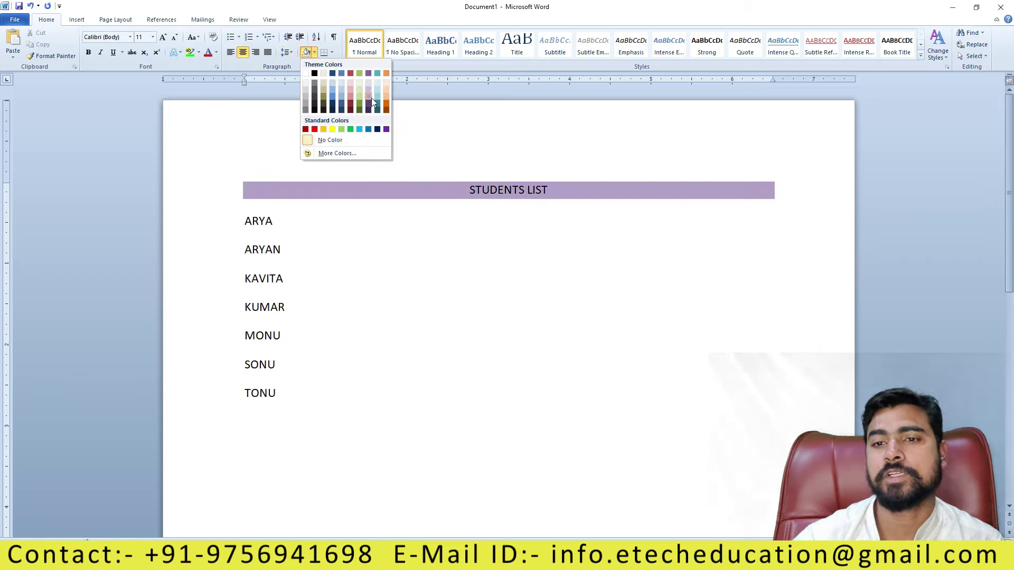
left_click(359, 91)
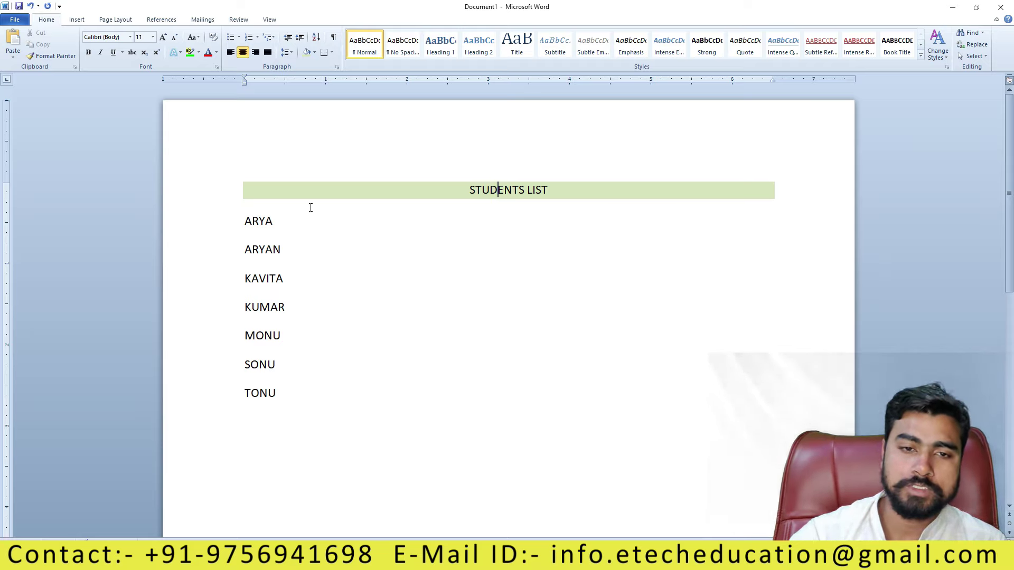
Apply all borders to the list of names from ARYA to TONU
left_click_drag(246, 219, 294, 381)
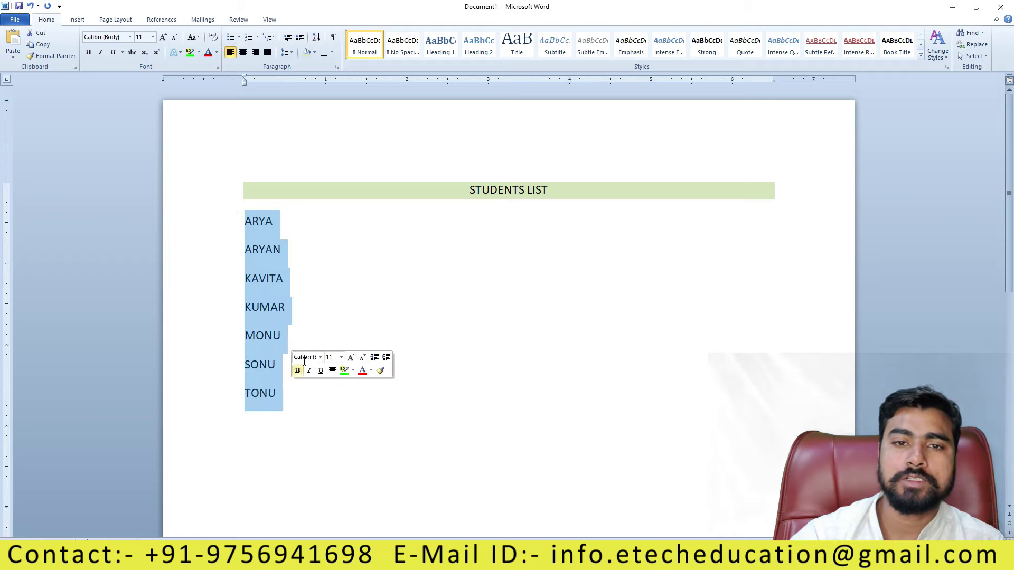
left_click(331, 52)
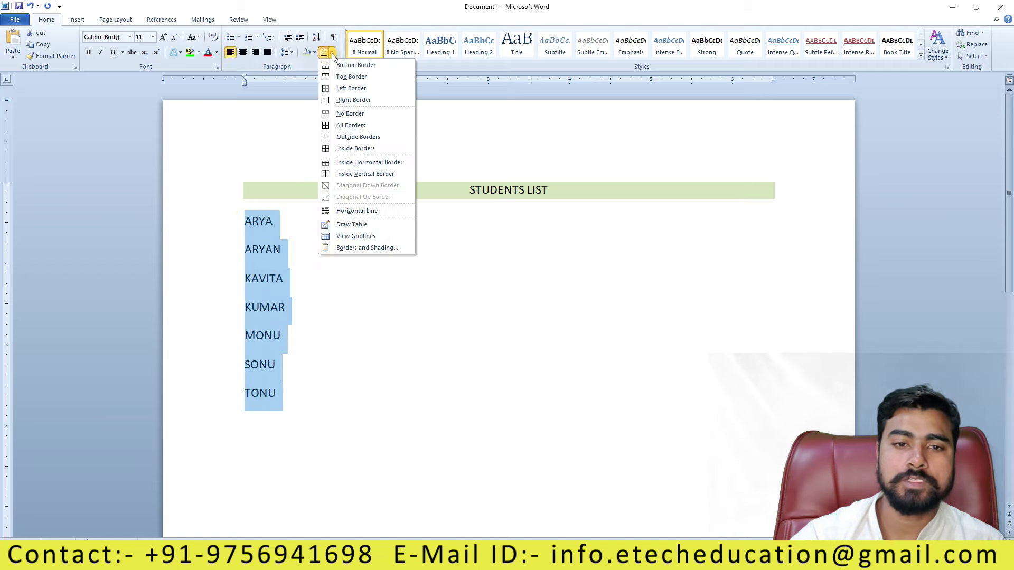
left_click(348, 129)
left_click(419, 253)
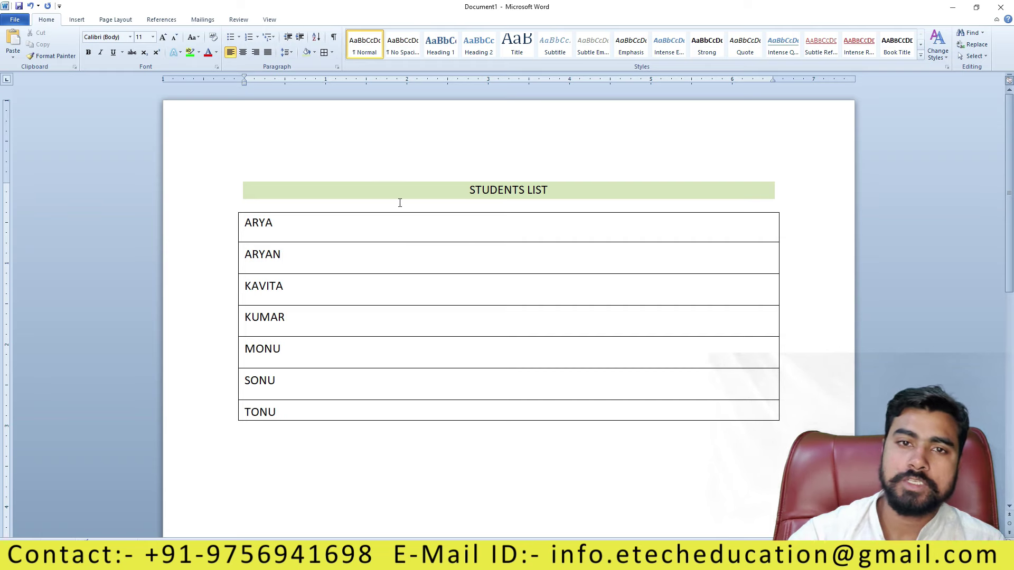
Examine the border options and the Borders and Shading settings for the bordered names without changing anything
left_click(332, 52)
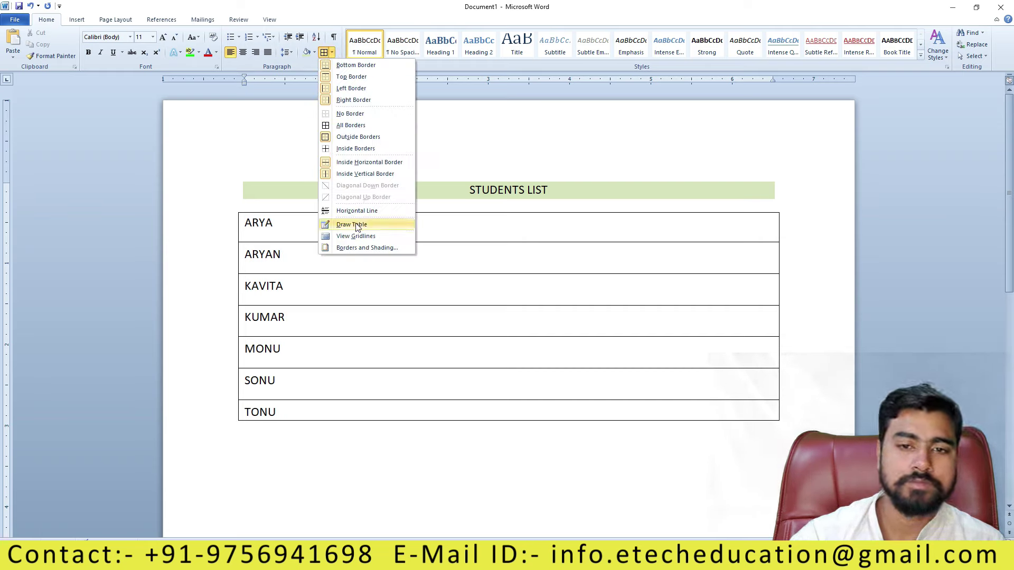
left_click(352, 248)
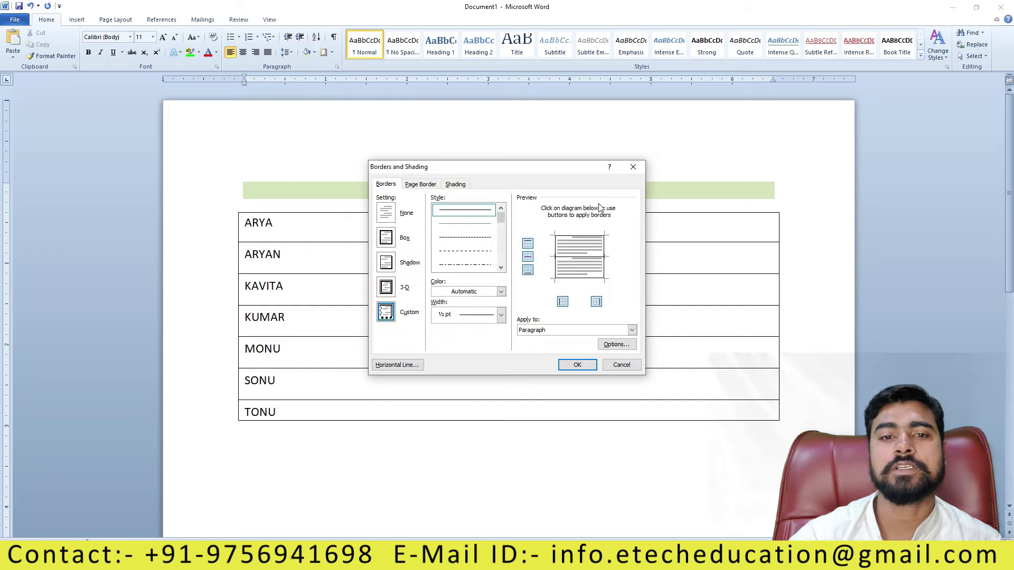
left_click(634, 167)
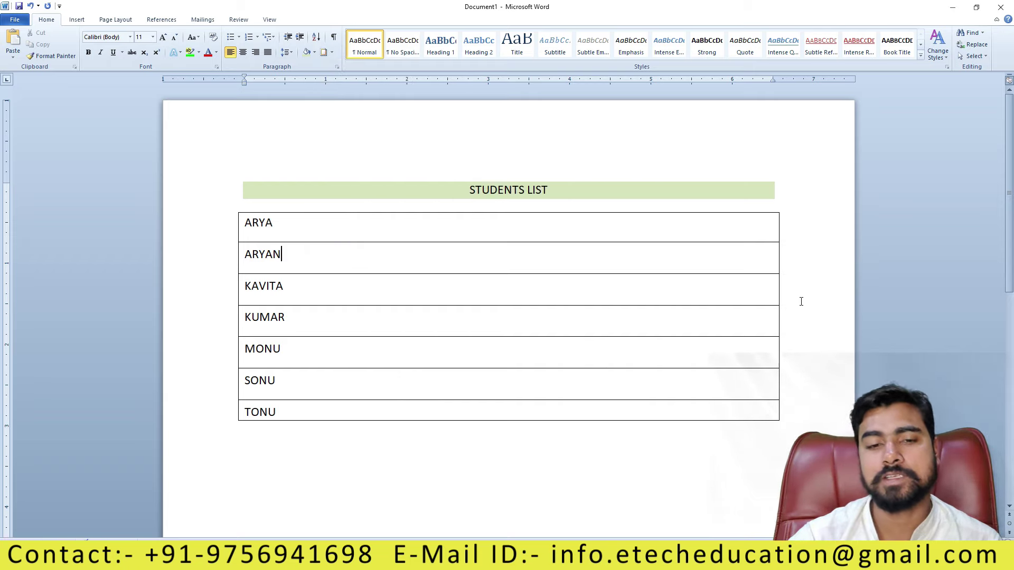
left_click(333, 52)
left_click(468, 258)
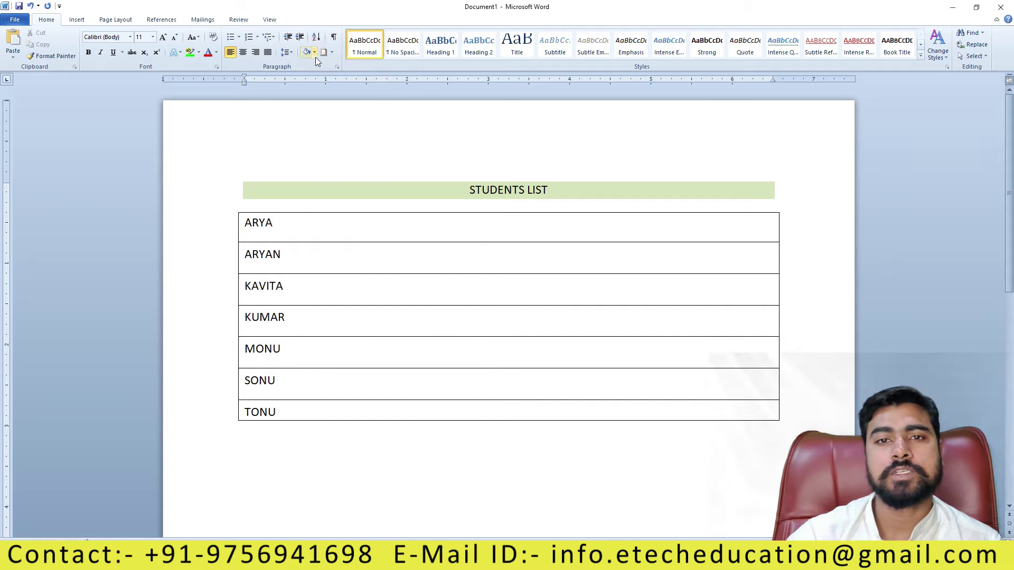
Show and hide the paragraph marks and other hidden formatting symbols several times, leaving them hidden
left_click(334, 37)
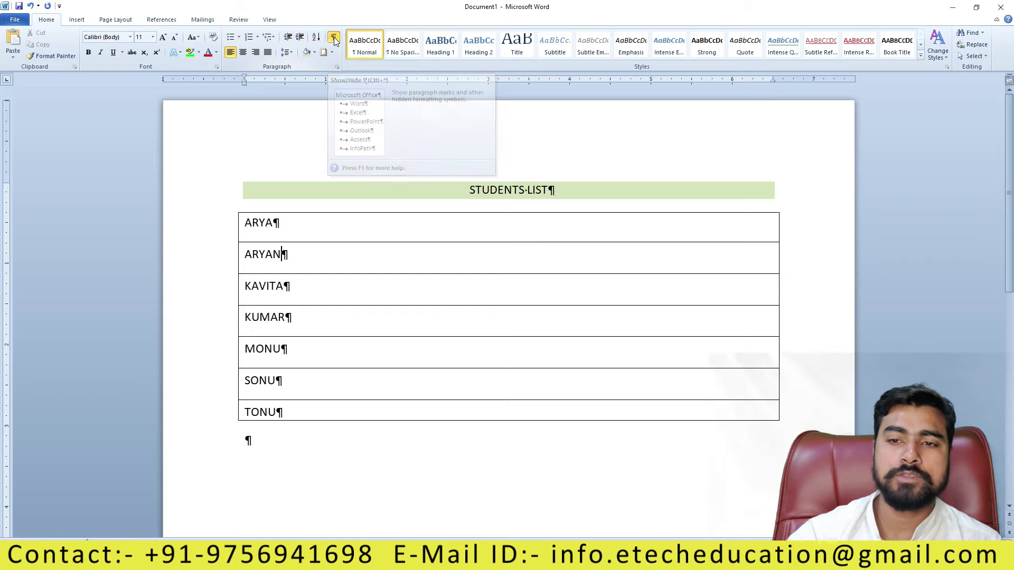
left_click(334, 37)
left_click(334, 38)
left_click(334, 38)
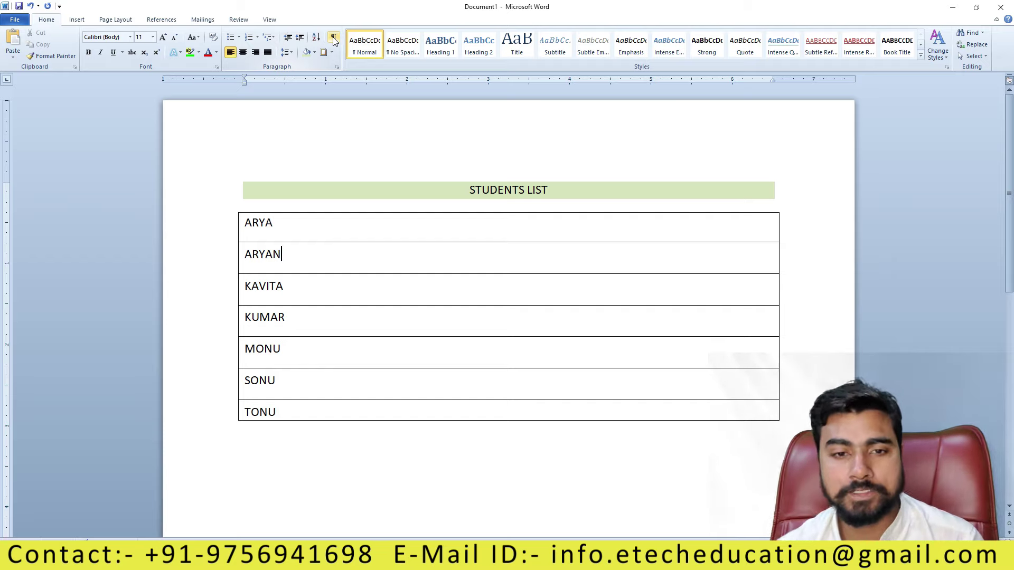
left_click(334, 38)
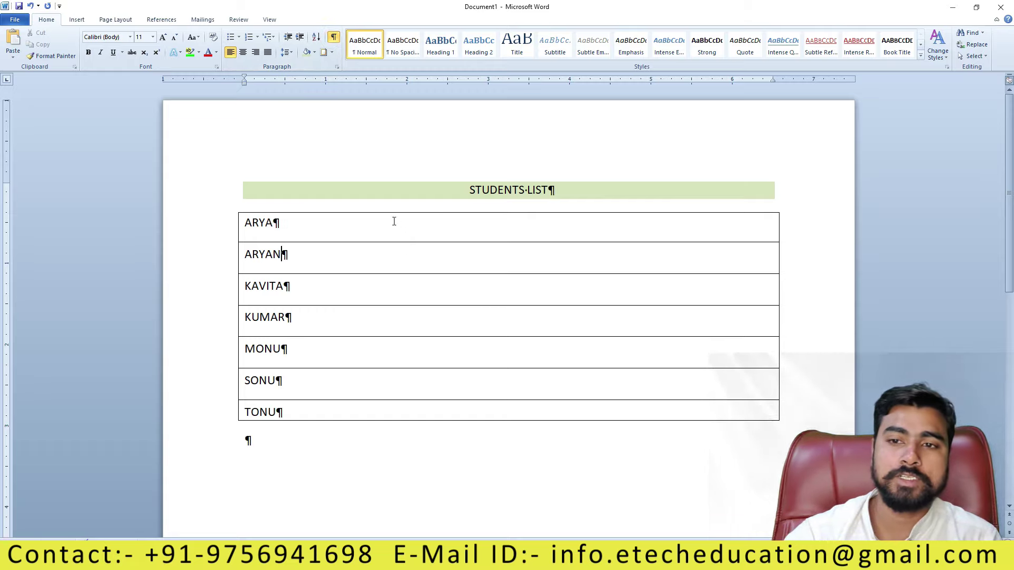
left_click(333, 38)
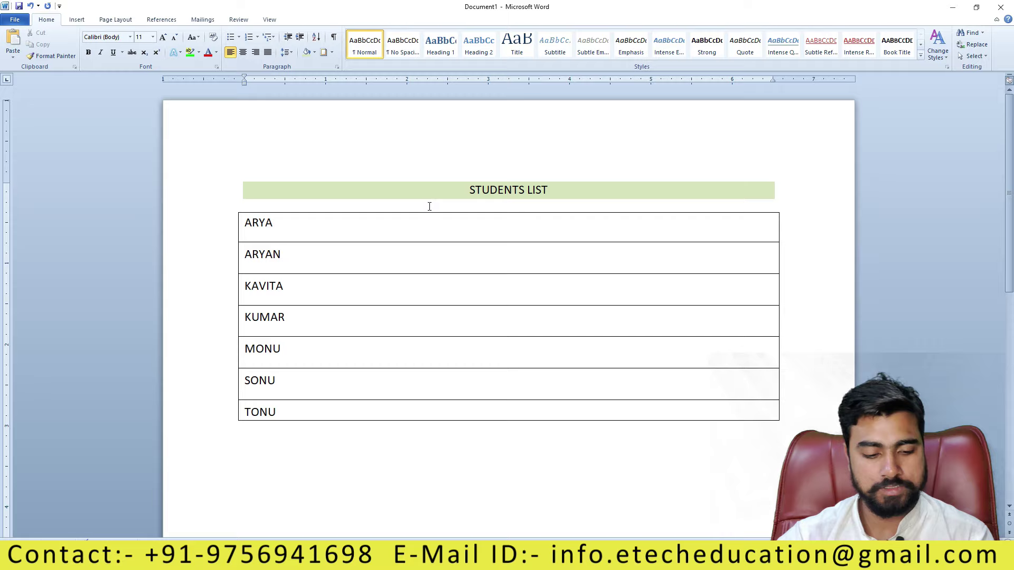
Replace the whole document content with sample paragraphs generated by =RAND() and preview quick styles on them
key("ctrl+a")
key("Delete")
type("=RAND()")
key("Return")
left_click_drag(689, 454, 243, 185)
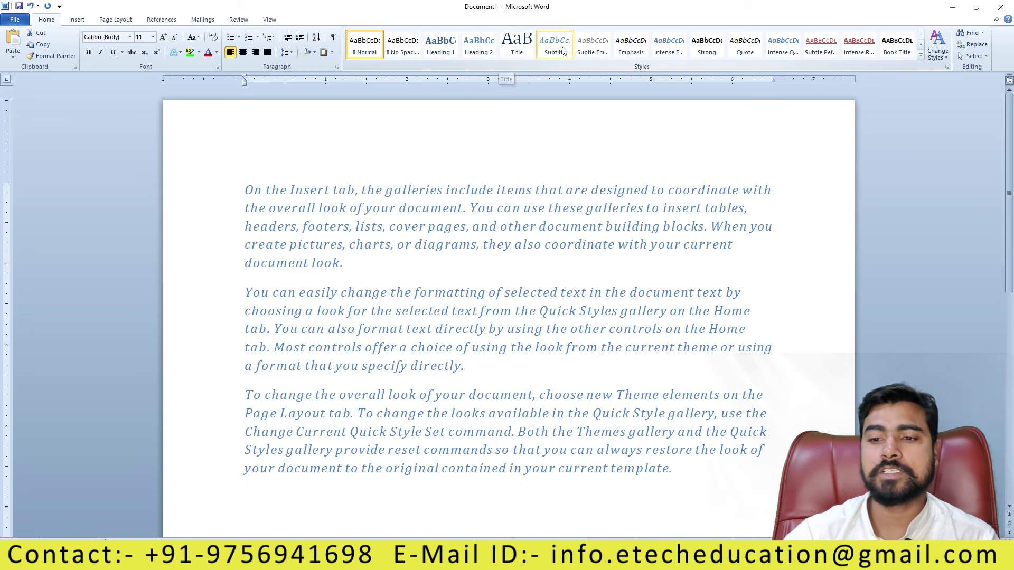
left_click(686, 417)
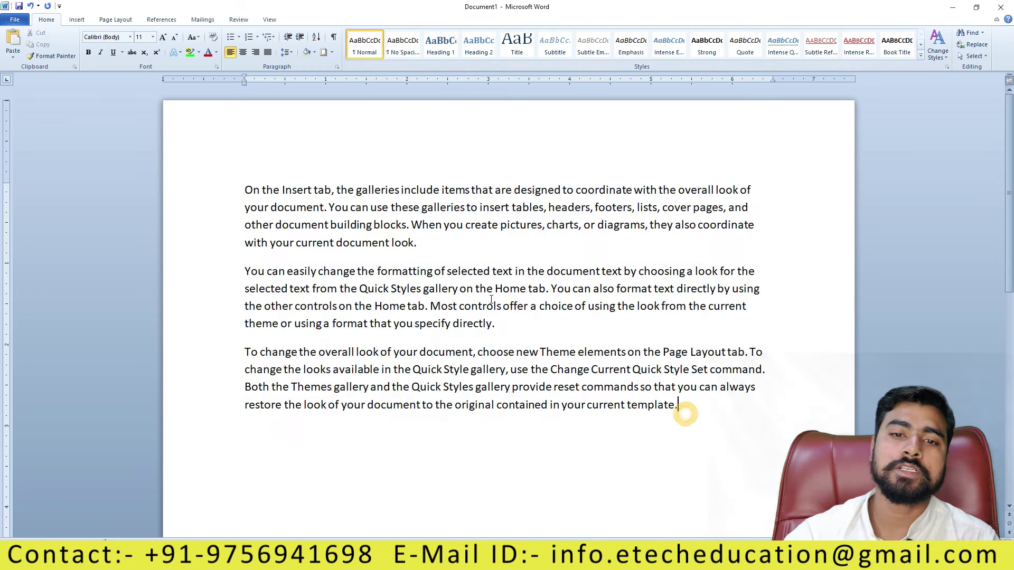
Split "On the Insert tab" from the first paragraph onto its own line and apply the Title style to it
left_click(334, 187)
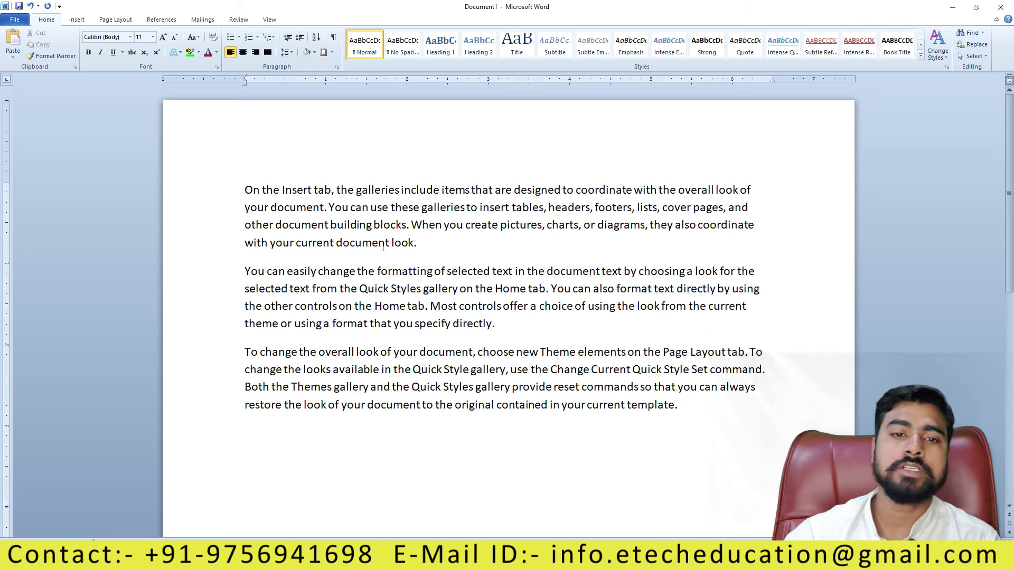
key("Return")
left_click_drag(381, 181, 234, 170)
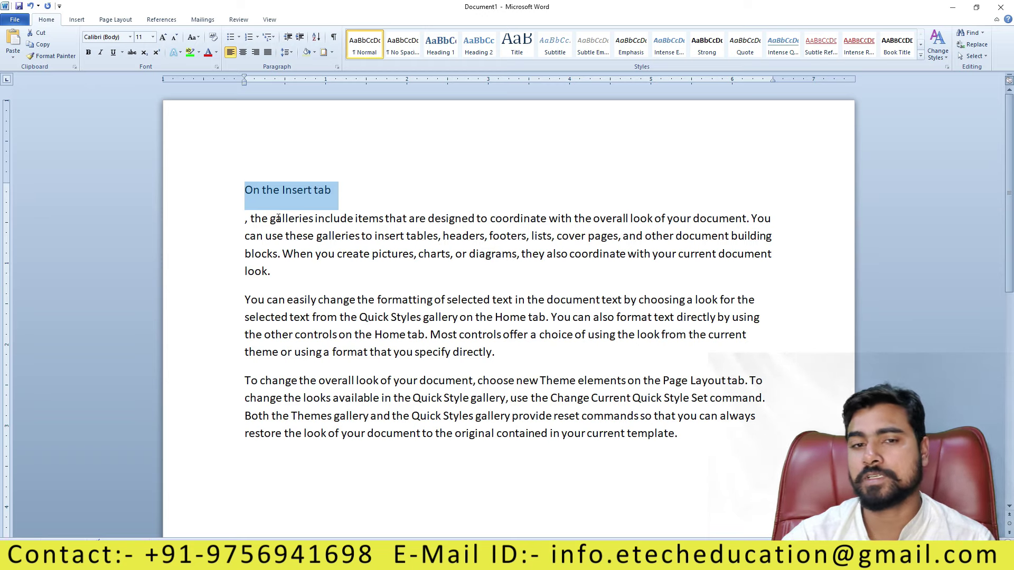
left_click(523, 55)
left_click(330, 285)
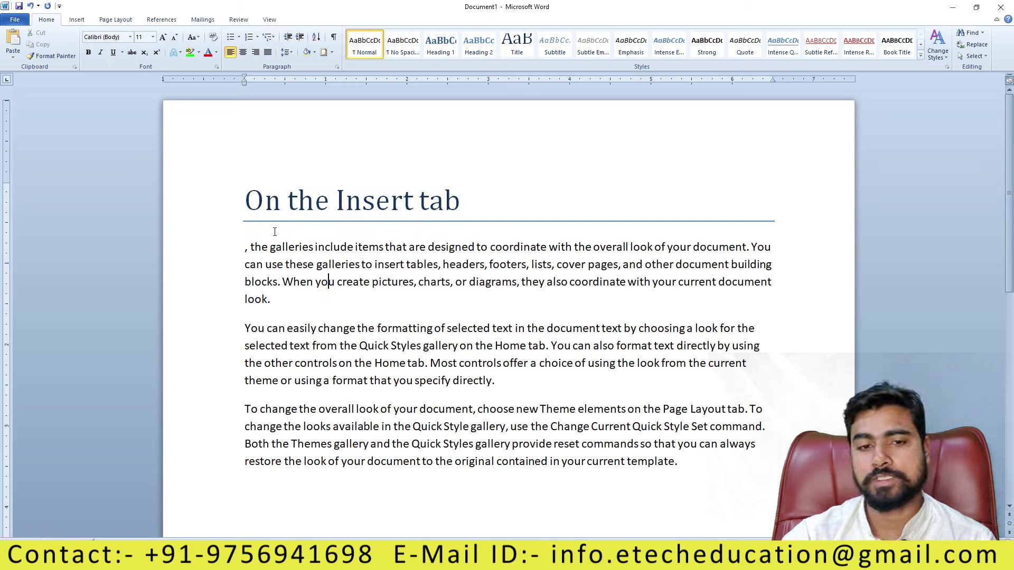
Remove the leading comma from the paragraph below the title and start it with a capitalized "The"
left_click(245, 252)
key("Delete")
key("Delete")
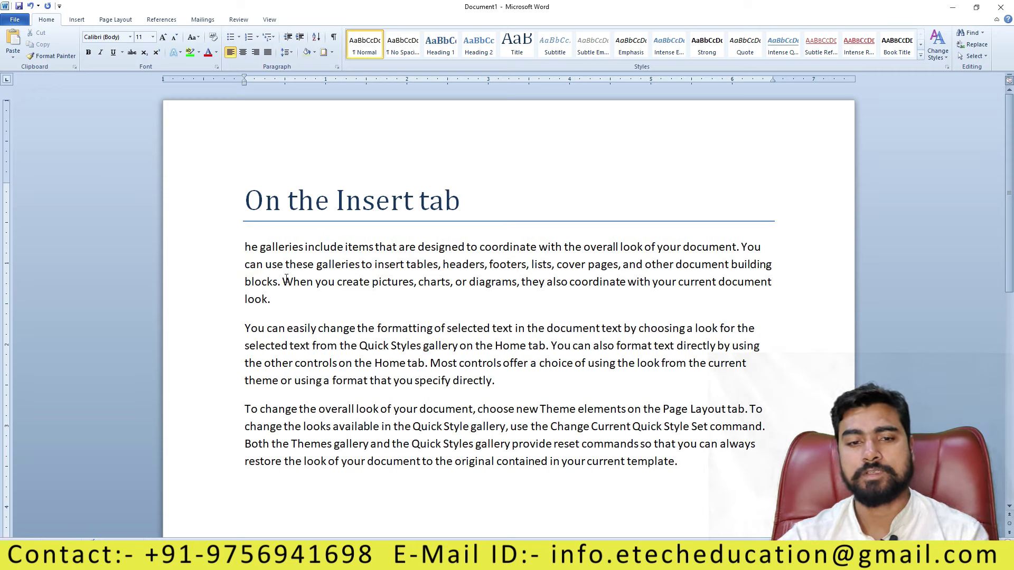
type("t")
key("BackSpace")
type("T")
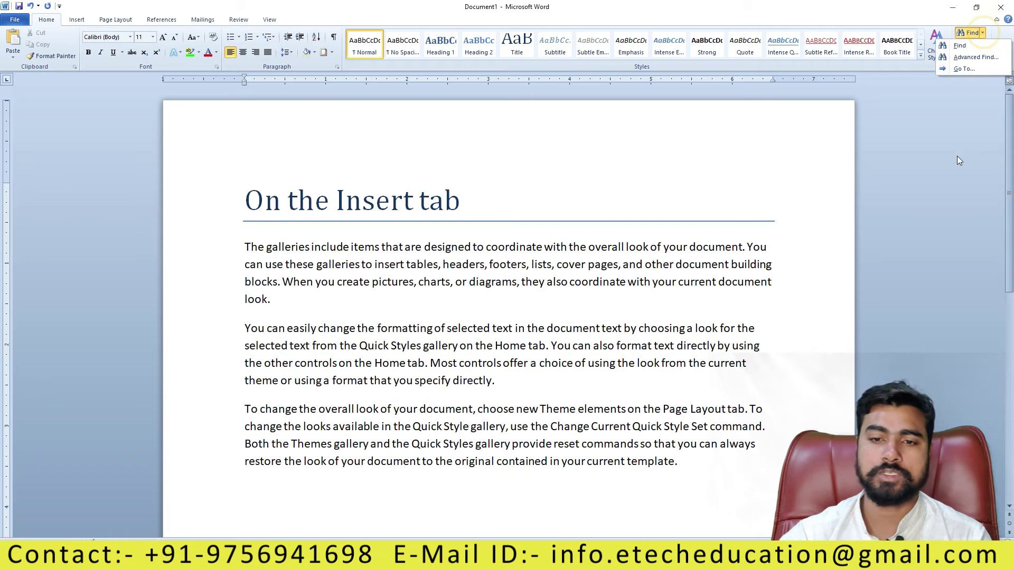
Copy the three body paragraphs and paste them repeatedly at the end of the text to fill several pages
scroll(513, 261, "down", 2)
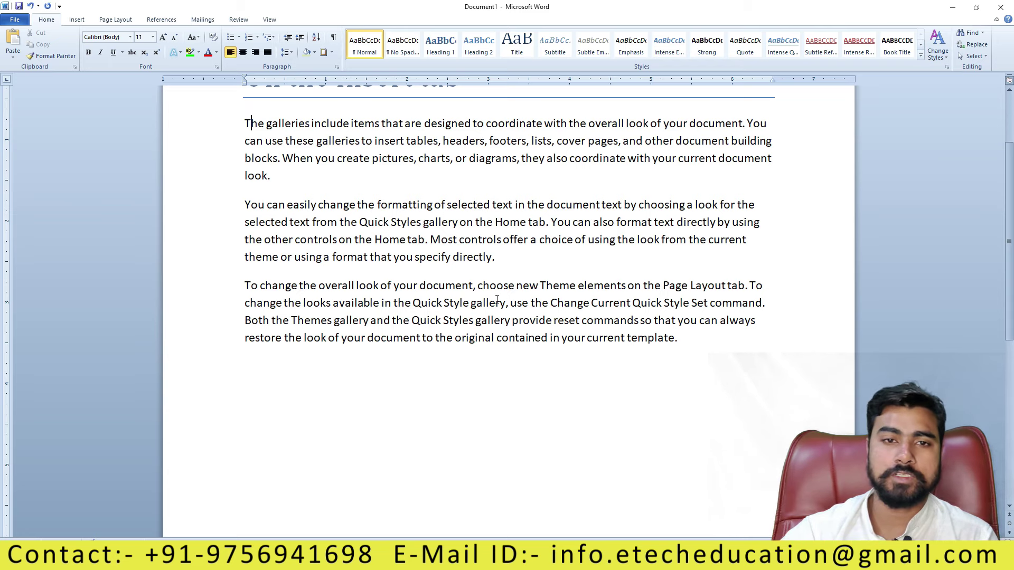
left_click_drag(701, 346, 245, 124)
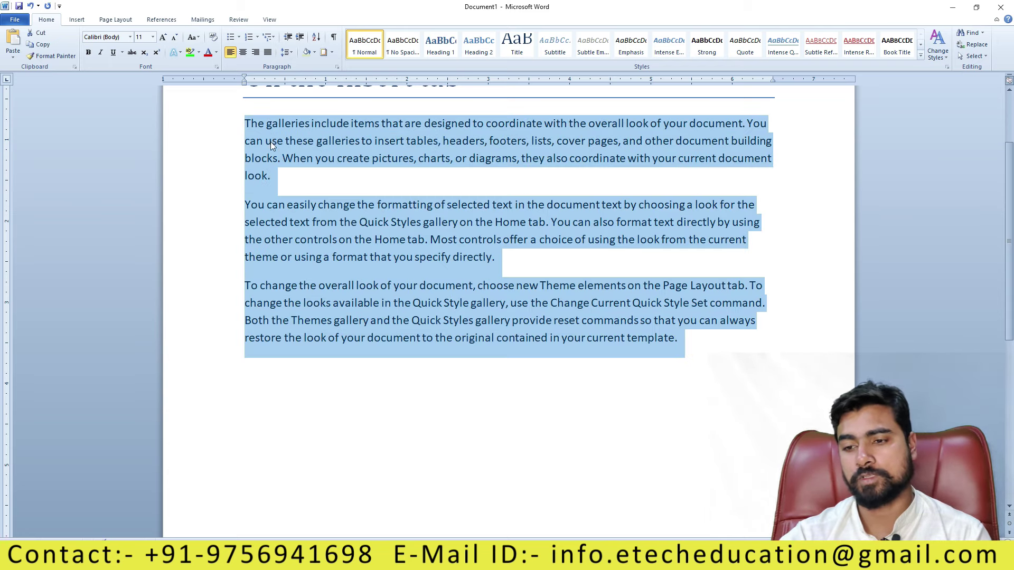
left_click(689, 348)
key("ctrl+v")
key("ctrl+v")
key("ctrl+v")
key("ctrl+v")
key("ctrl+v")
key("ctrl+v")
key("ctrl+v")
key("ctrl+v")
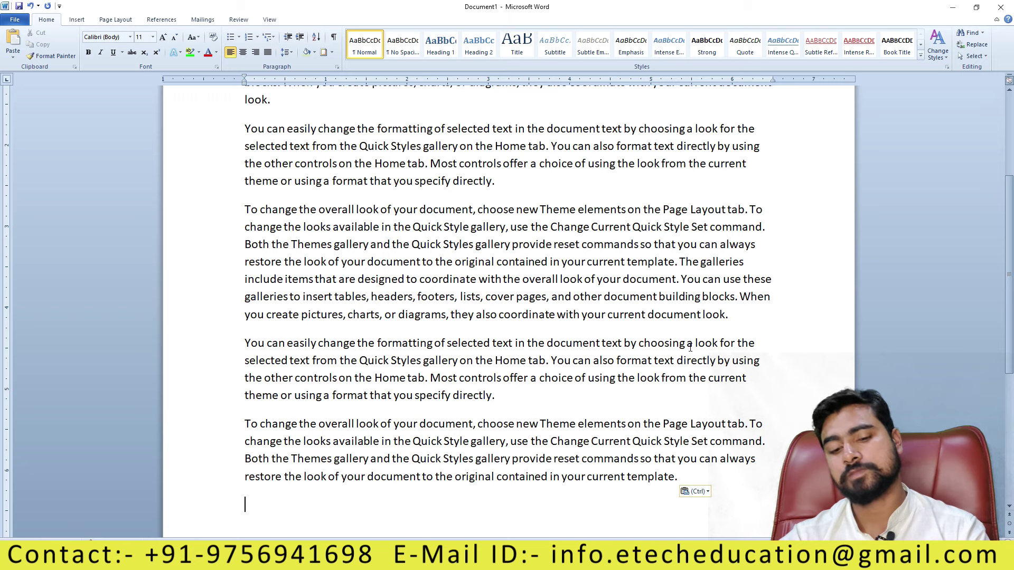
Justify all the text in the document
key("ctrl+a")
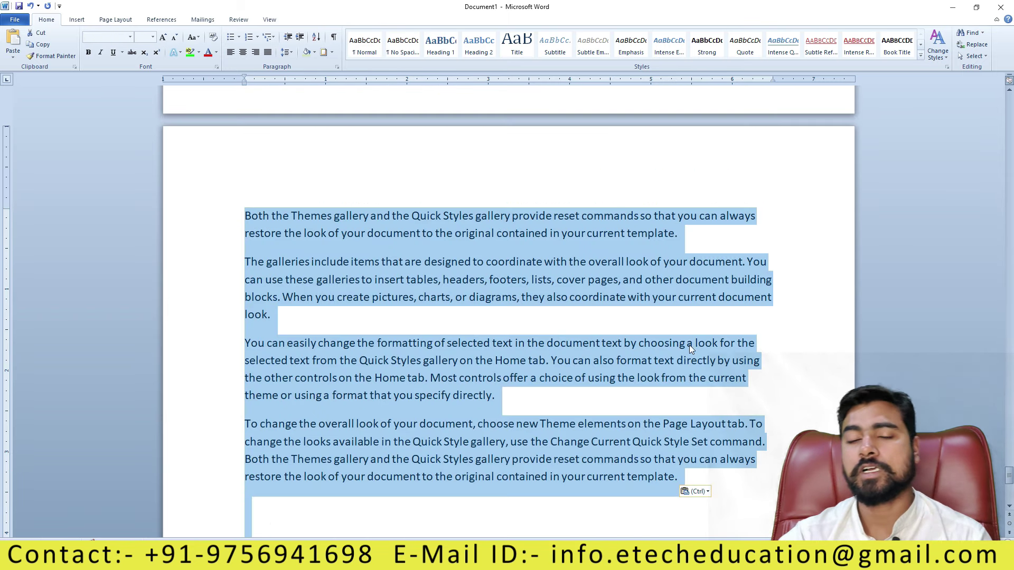
left_click(791, 337)
scroll(634, 328, "up", 5)
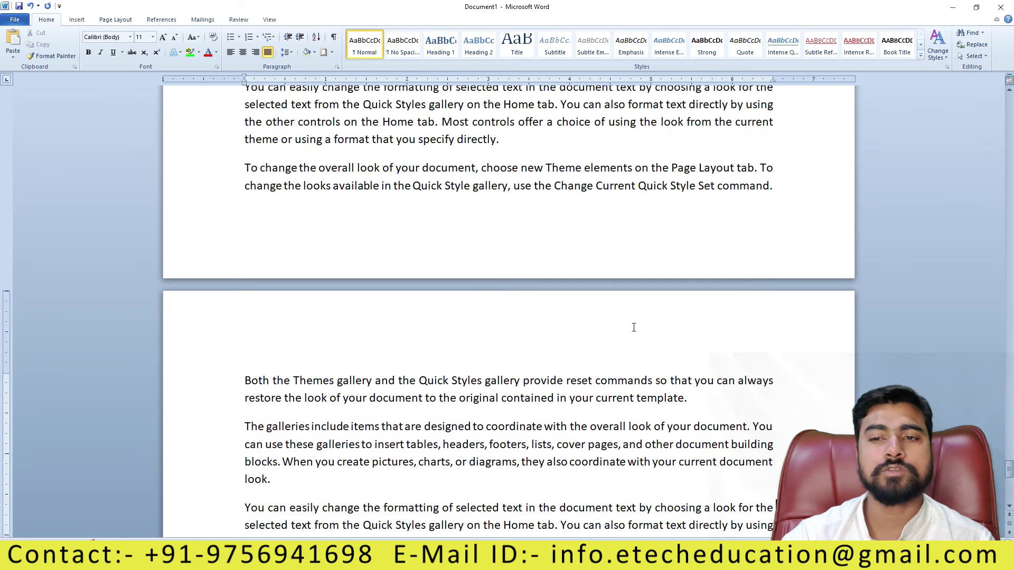
scroll(634, 328, "up", 4)
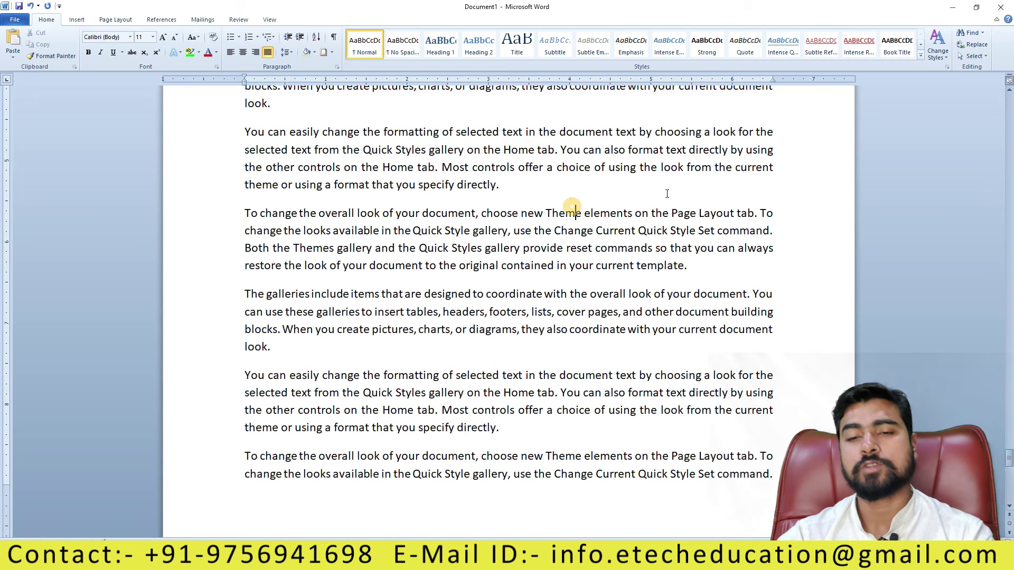
Search the document for "HOME", look through the highlighted matches across the pages, and close the search
key("ctrl+f")
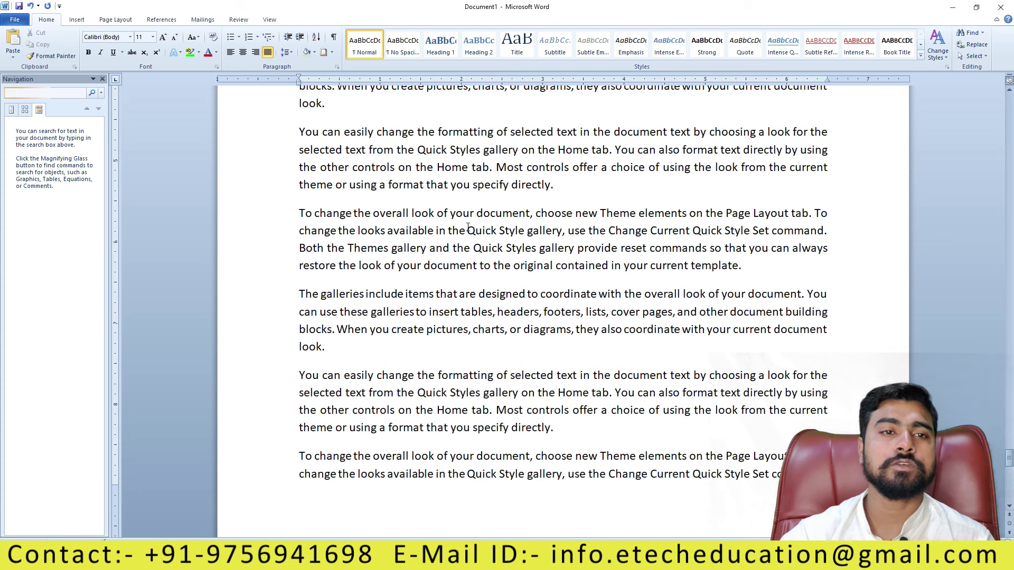
left_click(103, 79)
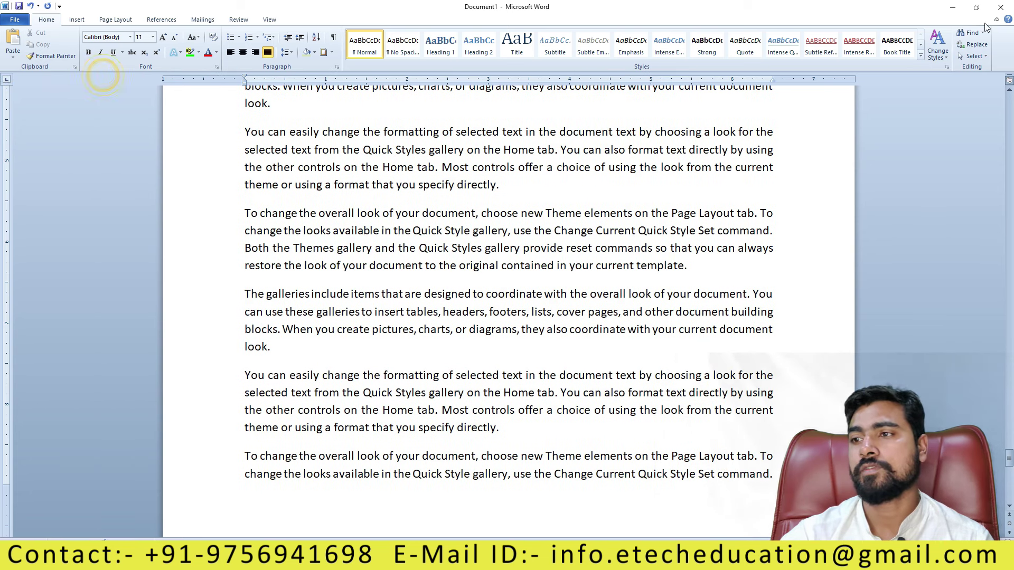
left_click(983, 33)
left_click(961, 46)
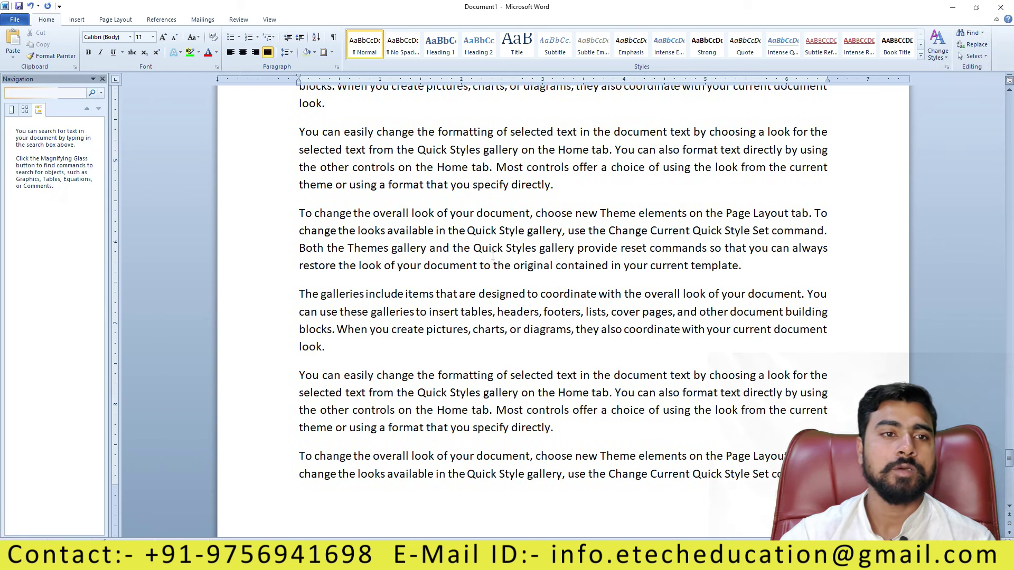
type("HOME")
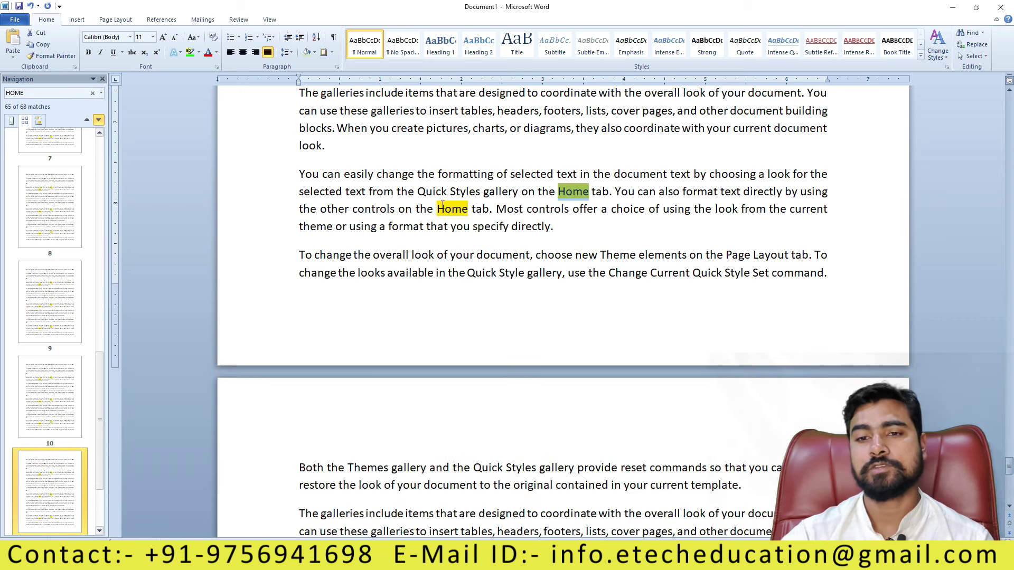
scroll(598, 233, "up", 6)
scroll(603, 248, "down", 15)
scroll(604, 267, "up", 10)
scroll(512, 284, "up", 10)
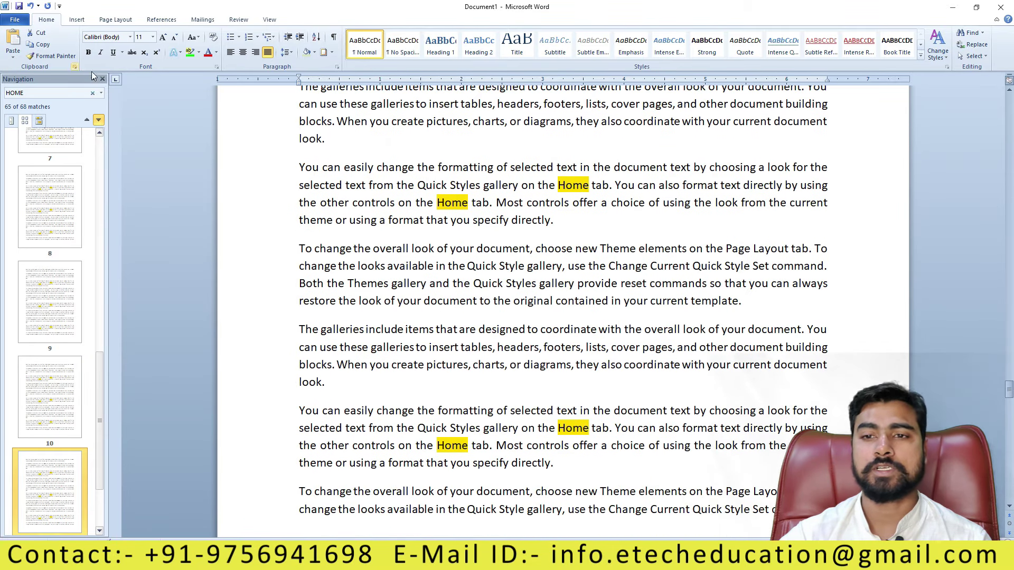
left_click(102, 78)
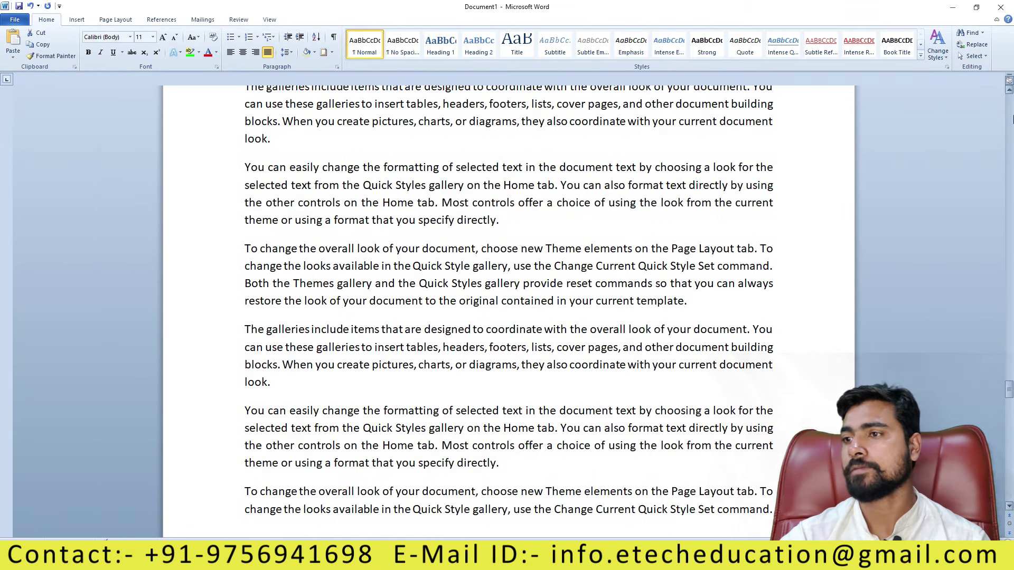
Use Advanced Find with Reading Highlight to highlight every occurrence of "Home" in the document
left_click(983, 33)
left_click(998, 61)
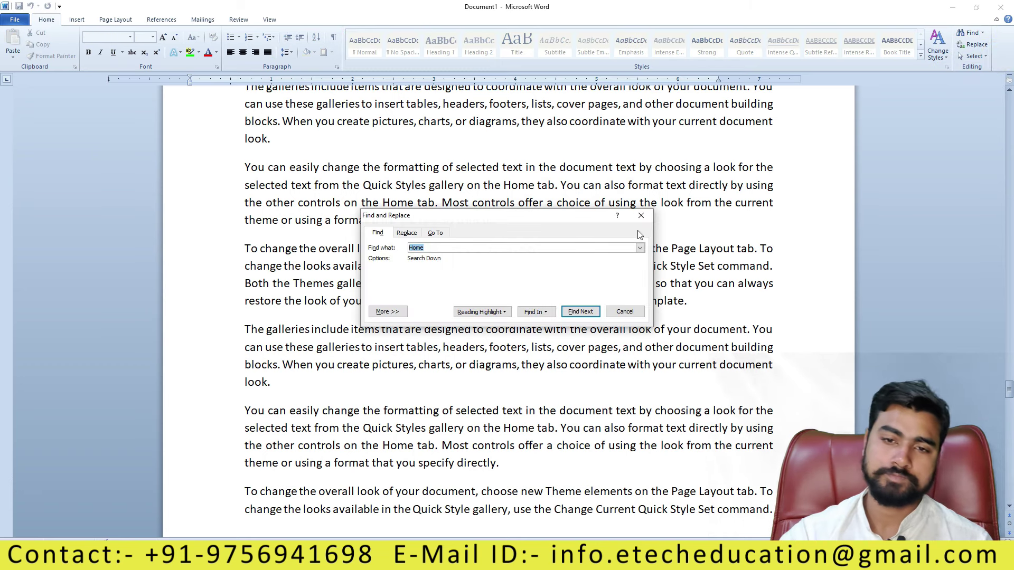
left_click(507, 313)
left_click(489, 324)
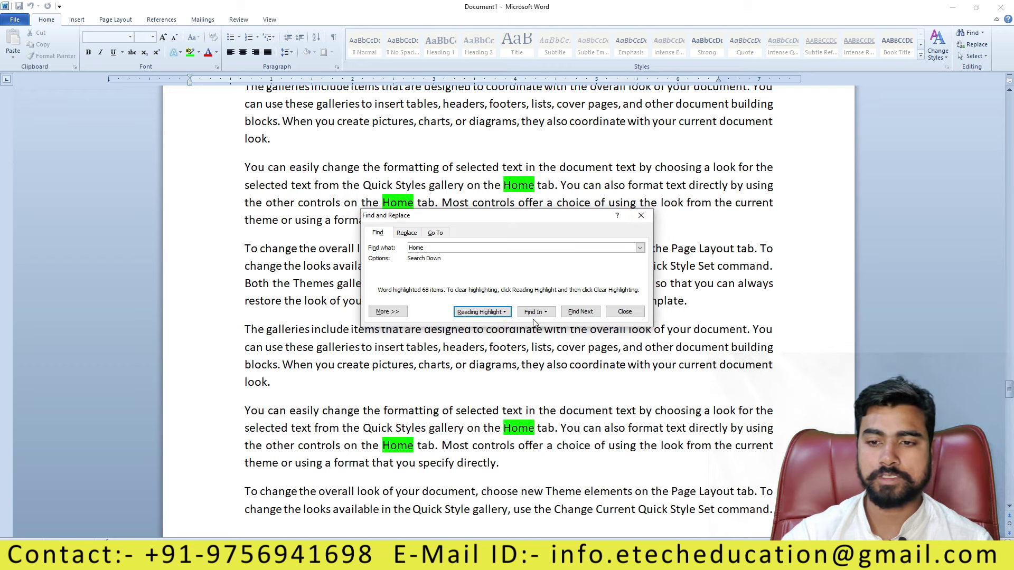
left_click(535, 312)
left_click(544, 282)
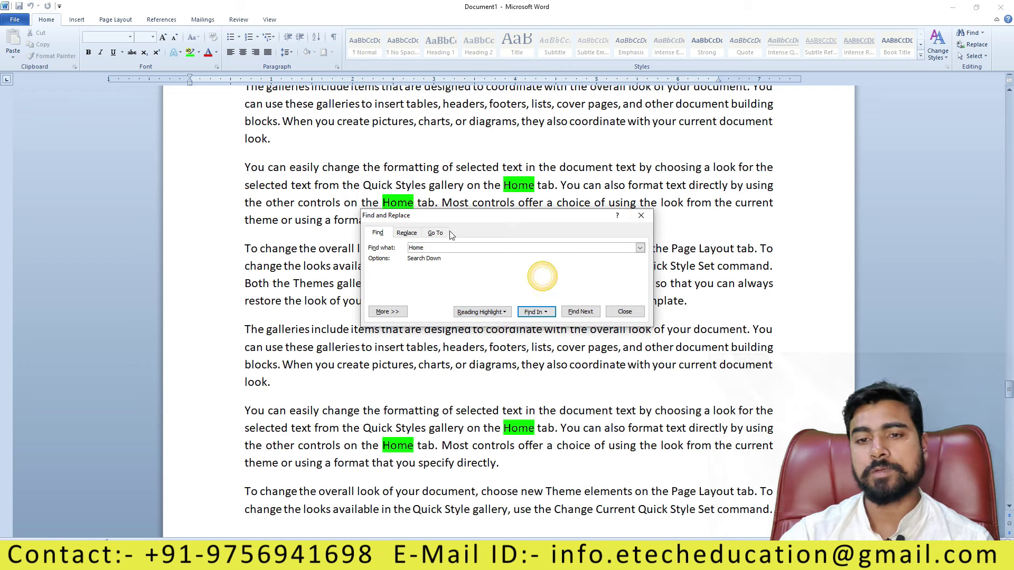
left_click(625, 312)
Select the paragraph beginning "You can easily change the formatting" and use Advanced Find to find "Home" only within the current selection
left_click_drag(502, 297, 245, 241)
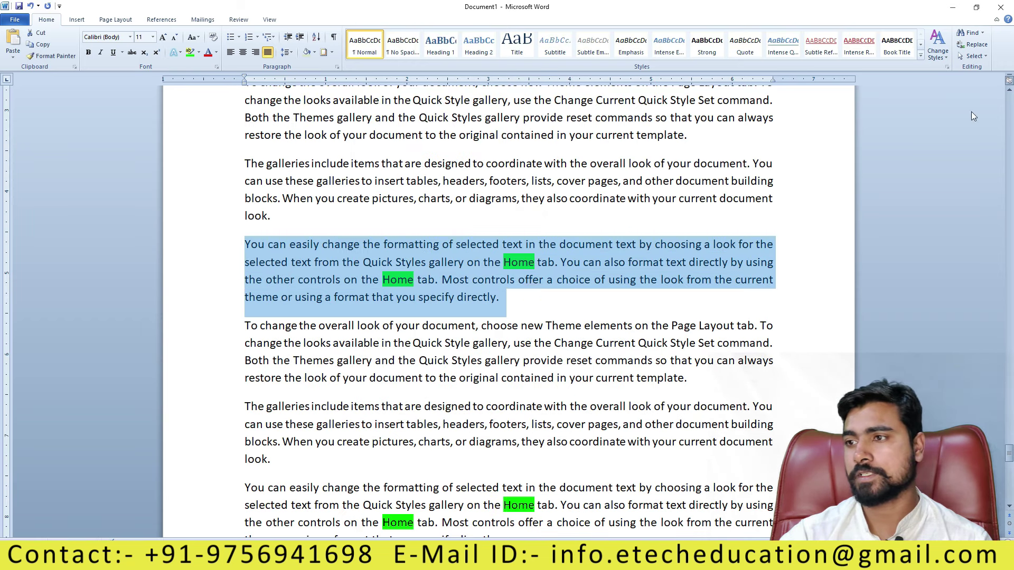
left_click(982, 33)
left_click(980, 54)
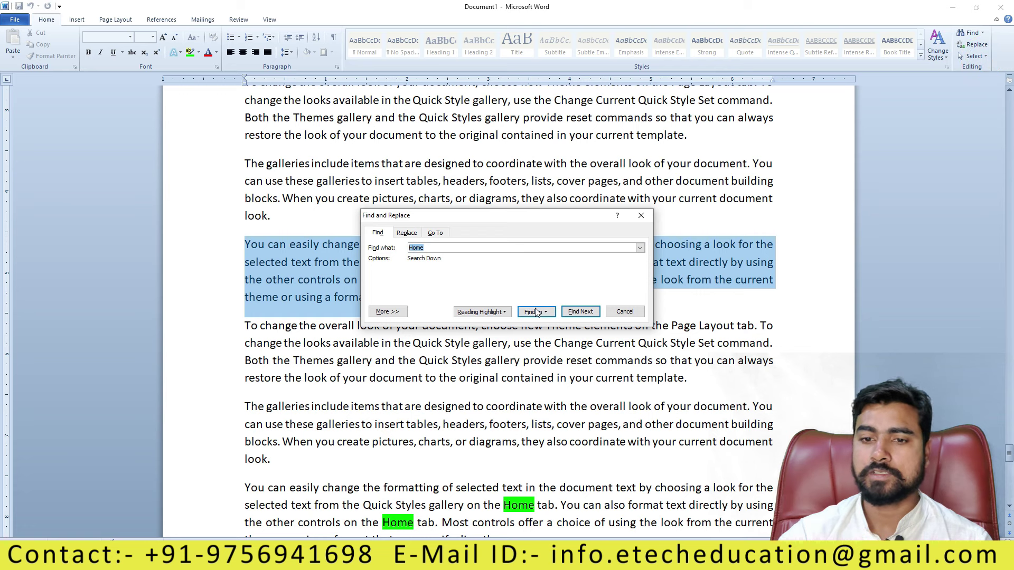
left_click(506, 312)
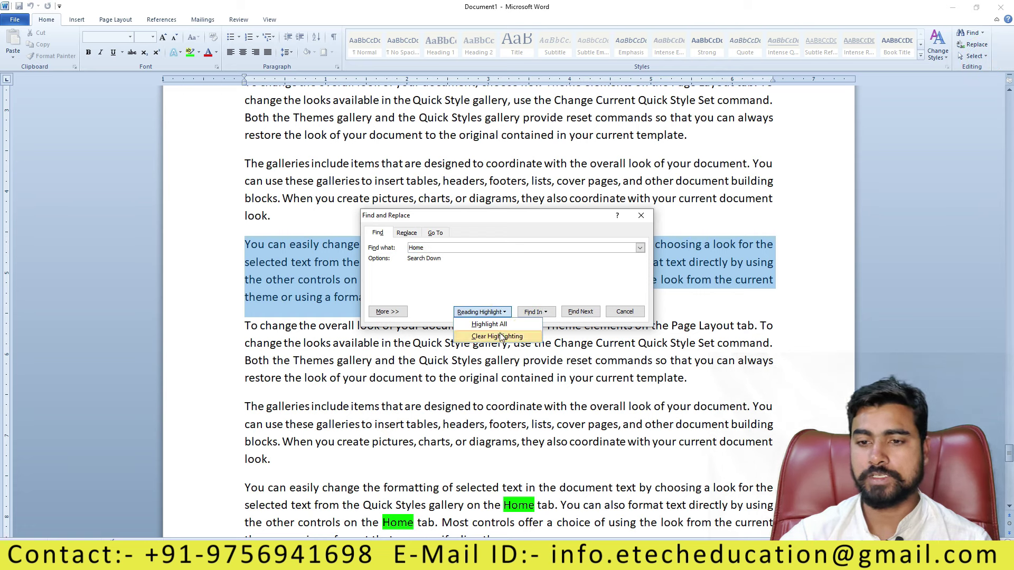
left_click(537, 312)
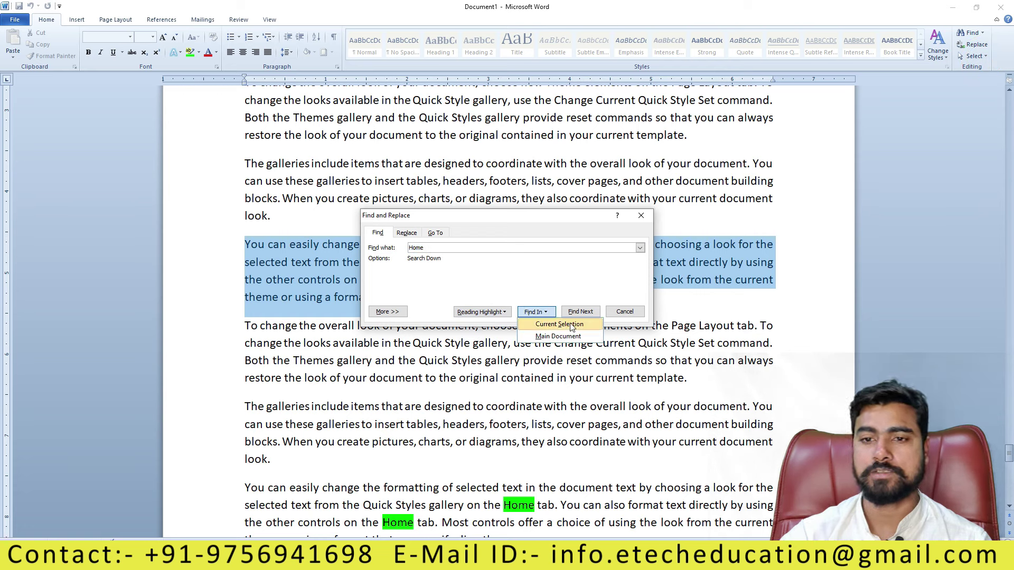
left_click(564, 336)
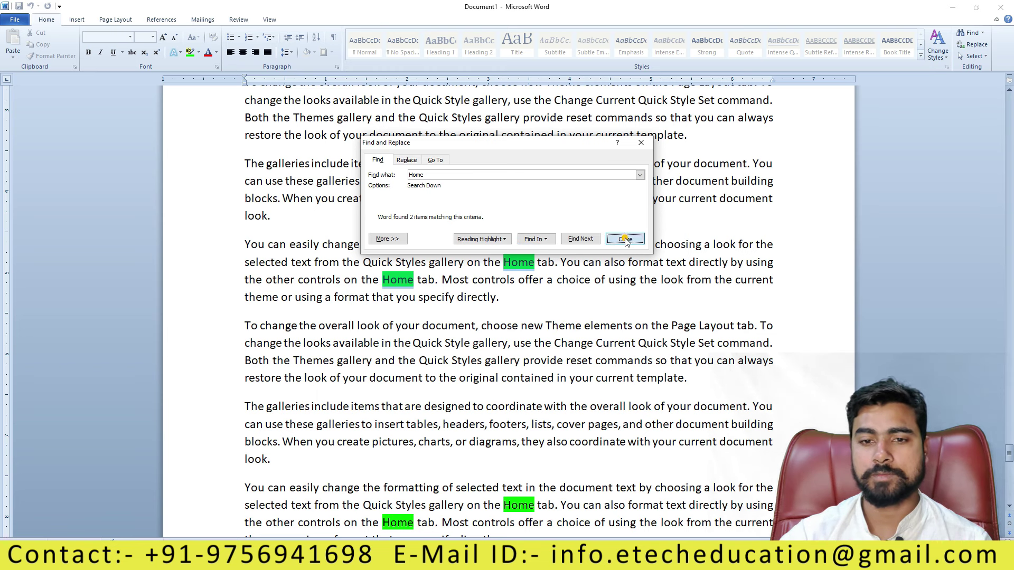
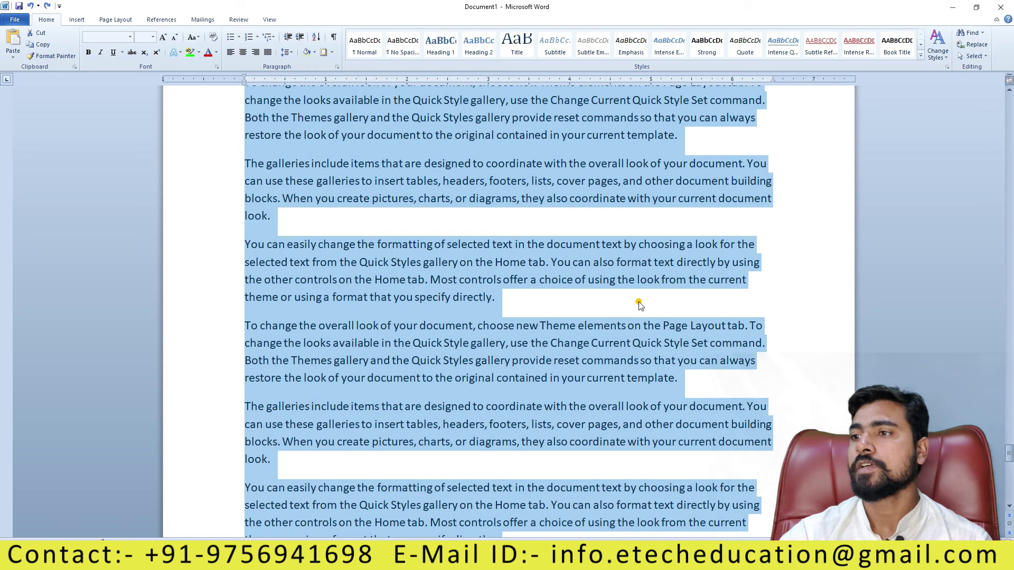
Replace every occurrence of "Home" with "HOMES" in the document and look over the replaced words
left_click(641, 304)
left_click(987, 46)
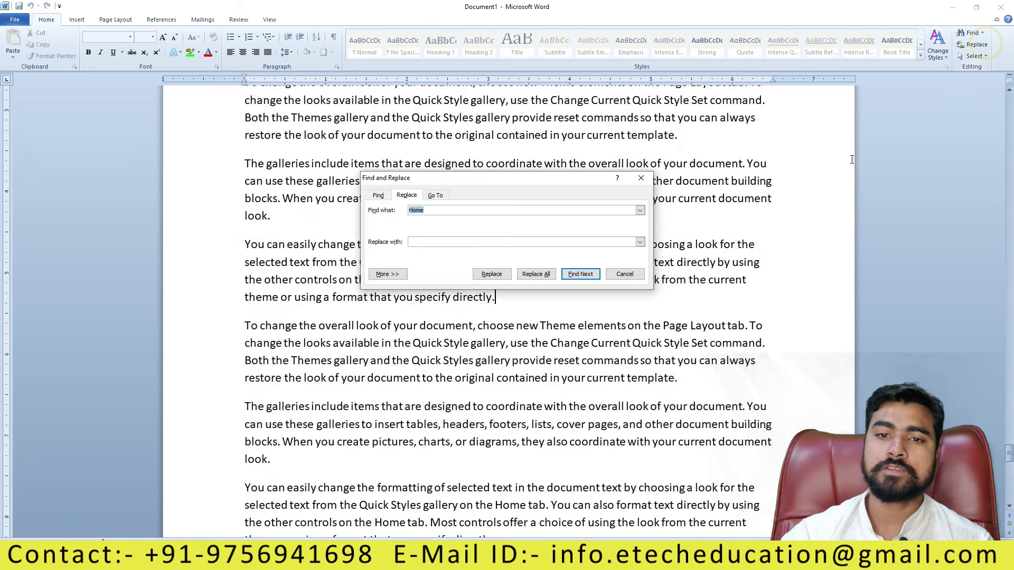
left_click(484, 239)
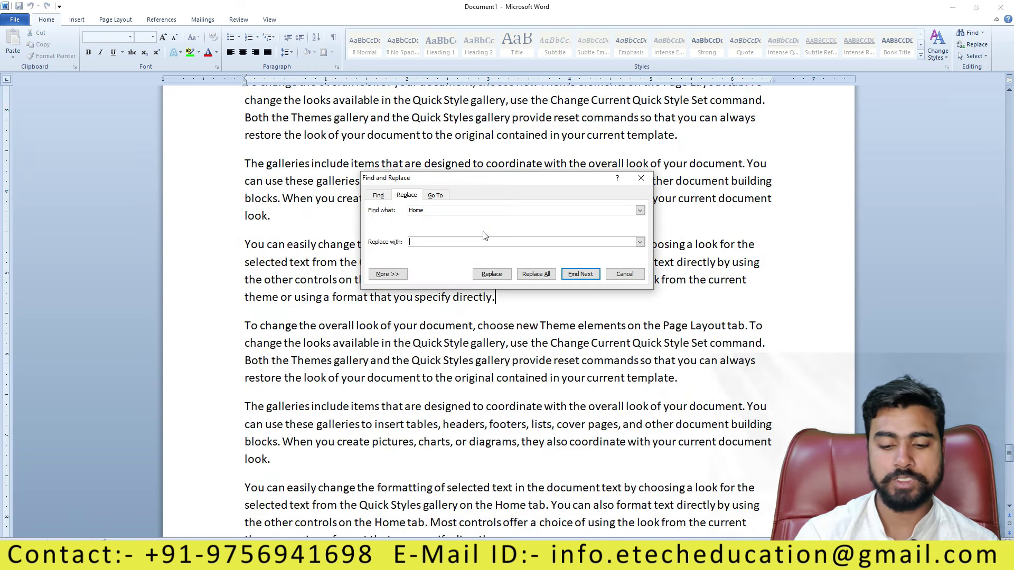
type("HOMES")
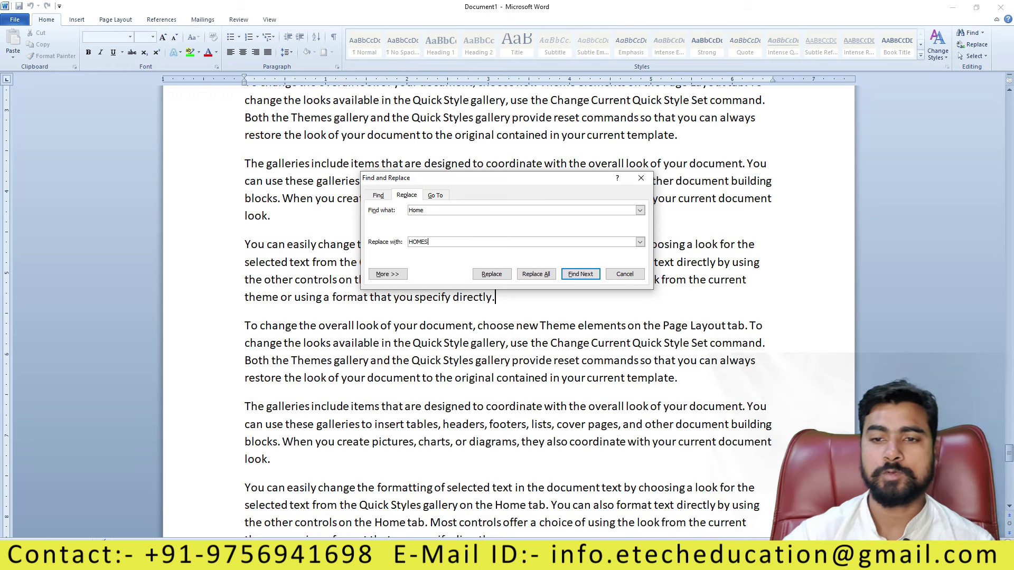
left_click(539, 274)
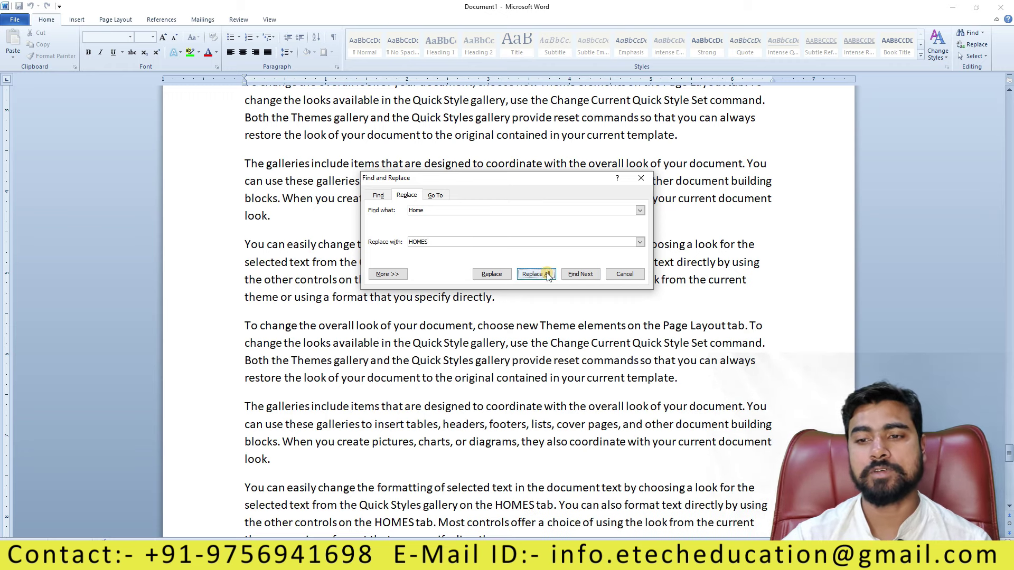
left_click(487, 306)
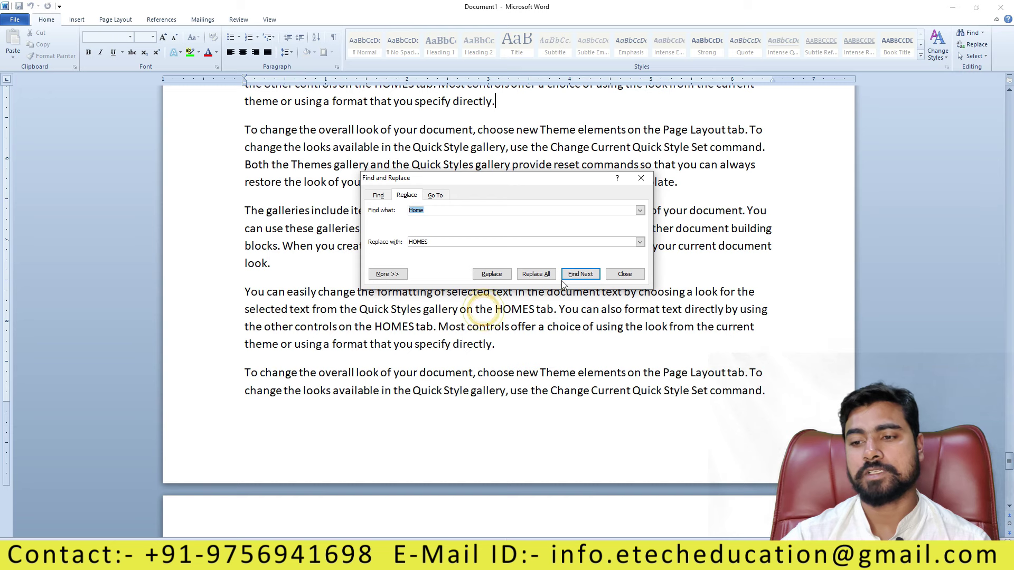
left_click(624, 274)
scroll(455, 416, "down", 1)
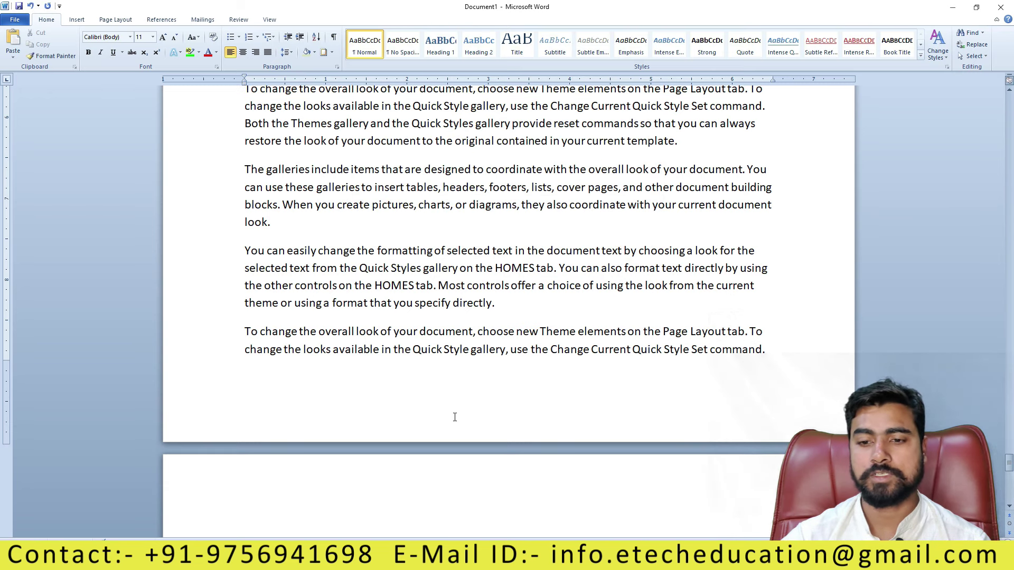
scroll(620, 324, "up", 1)
scroll(619, 324, "up", 3)
scroll(521, 336, "down", 2)
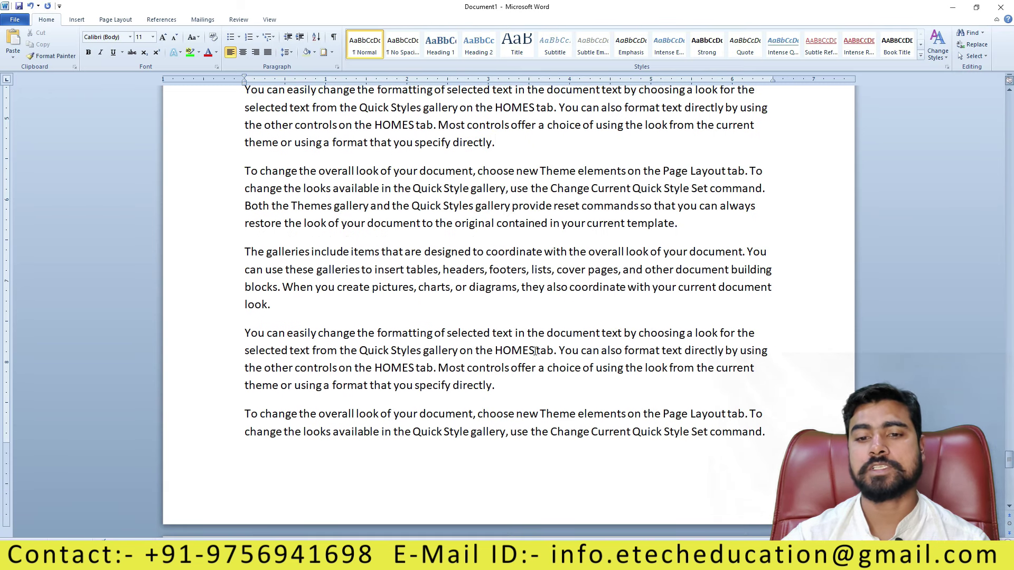
left_click_drag(535, 351, 511, 351)
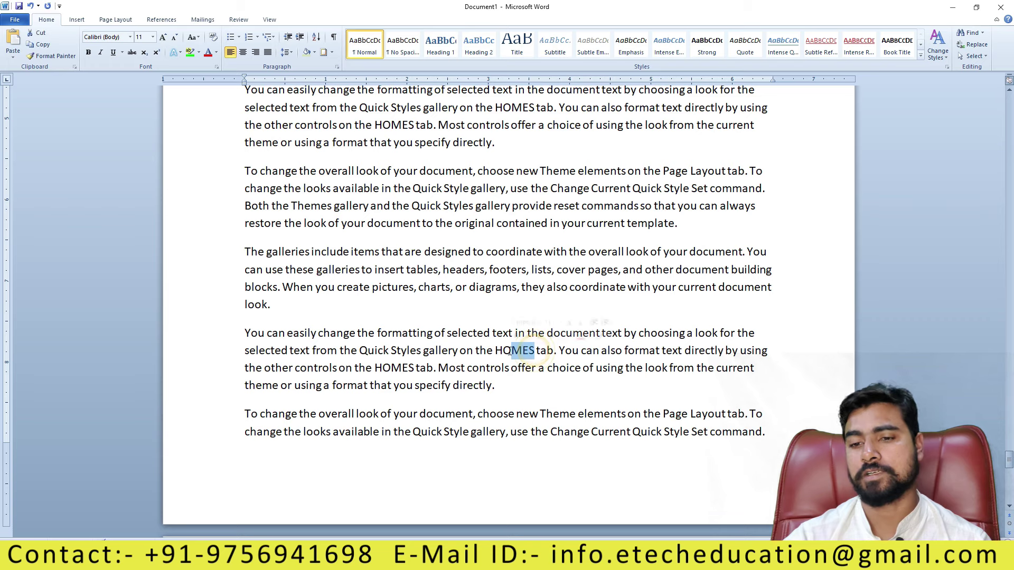
left_click(585, 368)
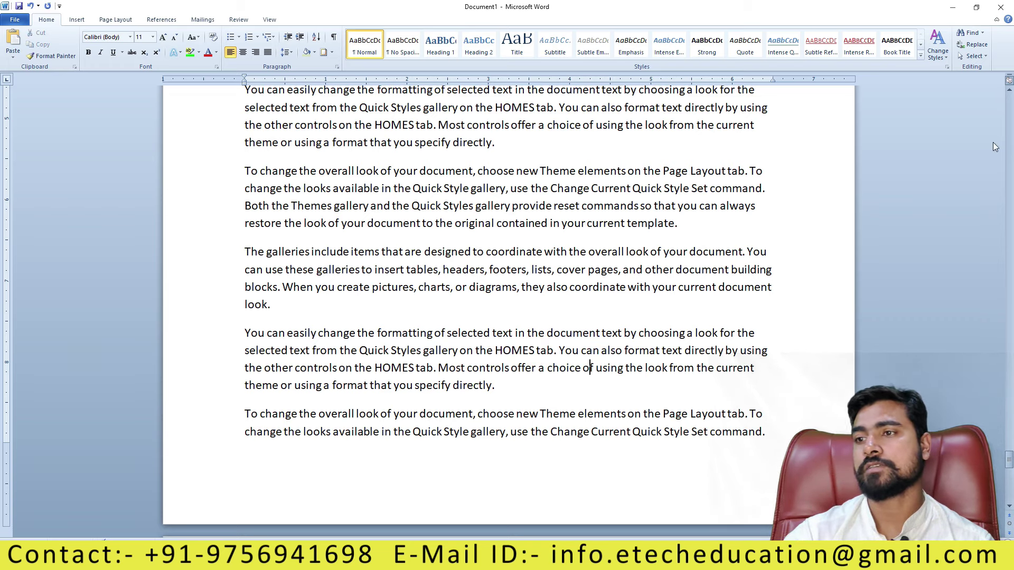
Use the Select All command on the document text and clear the selection
left_click(972, 56)
left_click(919, 72)
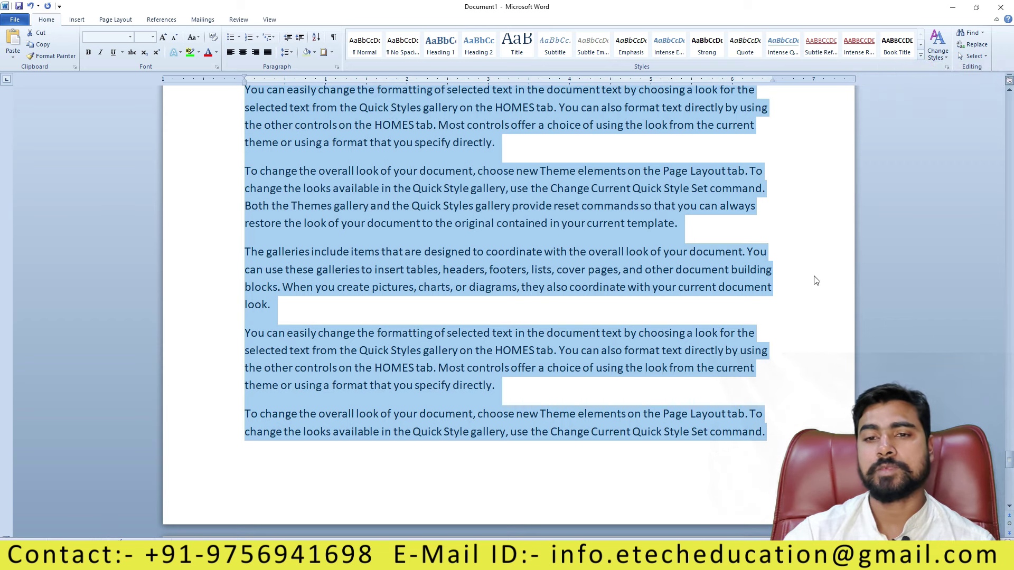
left_click(767, 285)
scroll(601, 316, "down", 5)
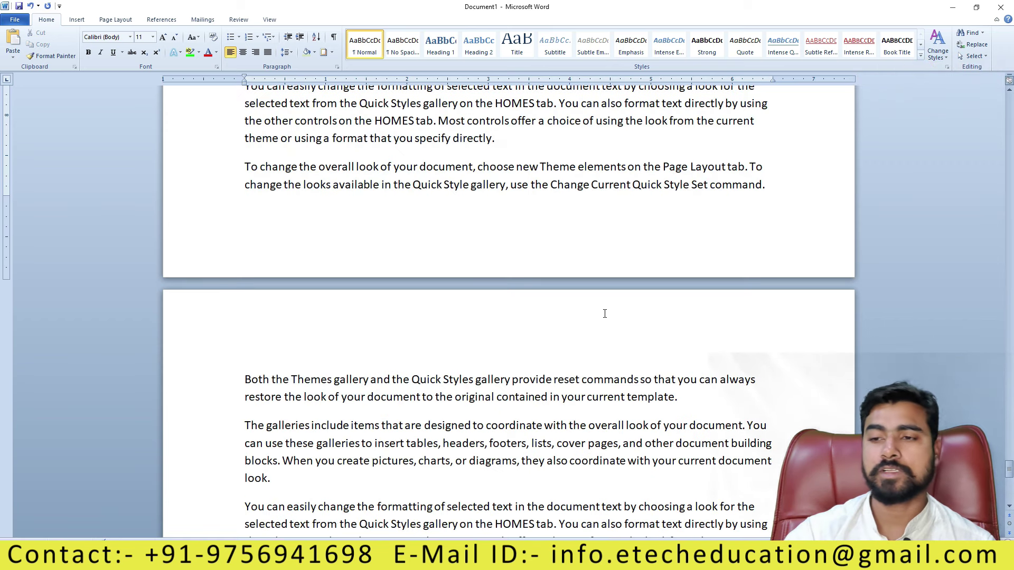
scroll(679, 319, "down", 5)
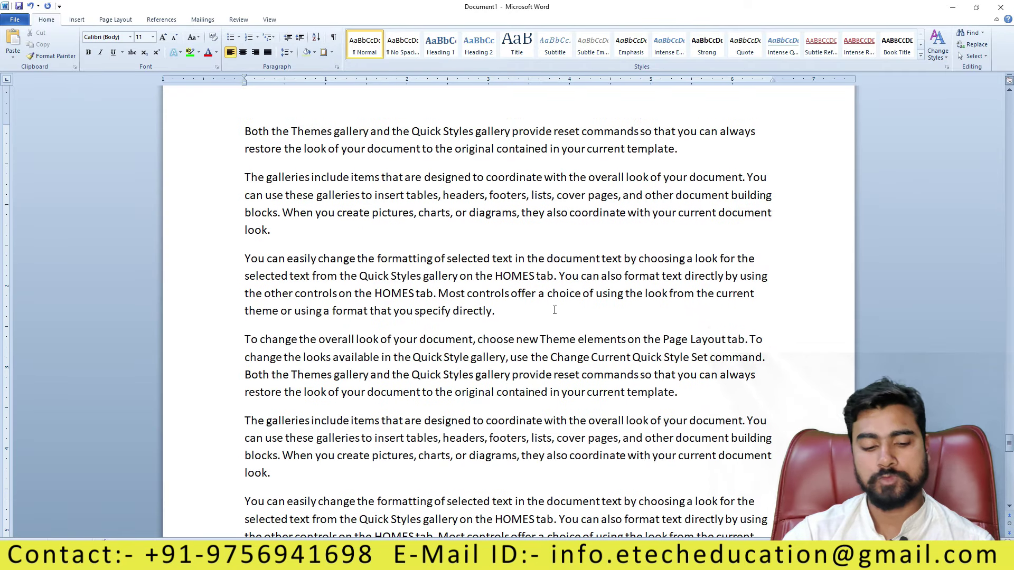
Select the whole document again, try the Select Objects option, and deselect the text
key("ctrl+a")
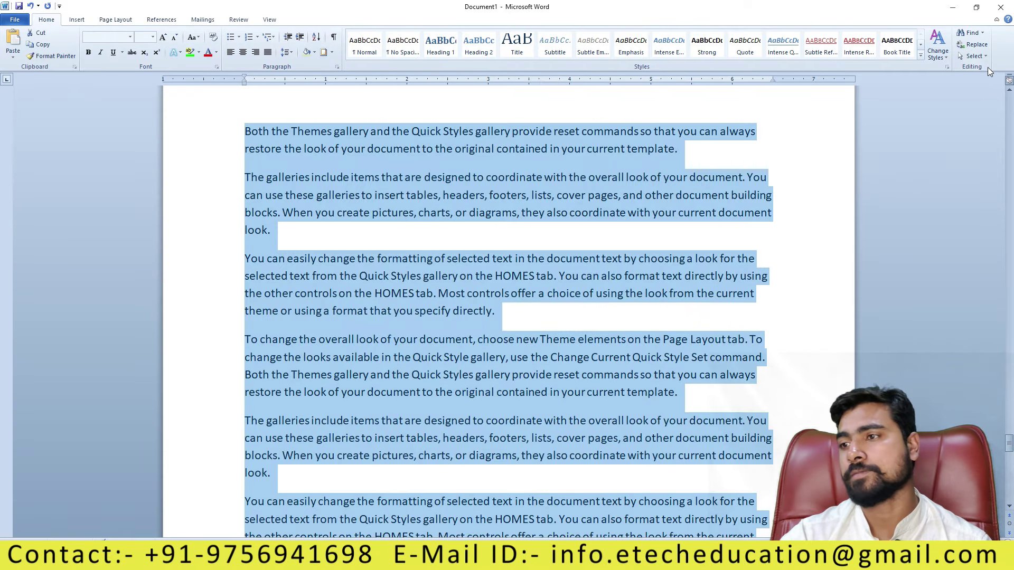
left_click(976, 56)
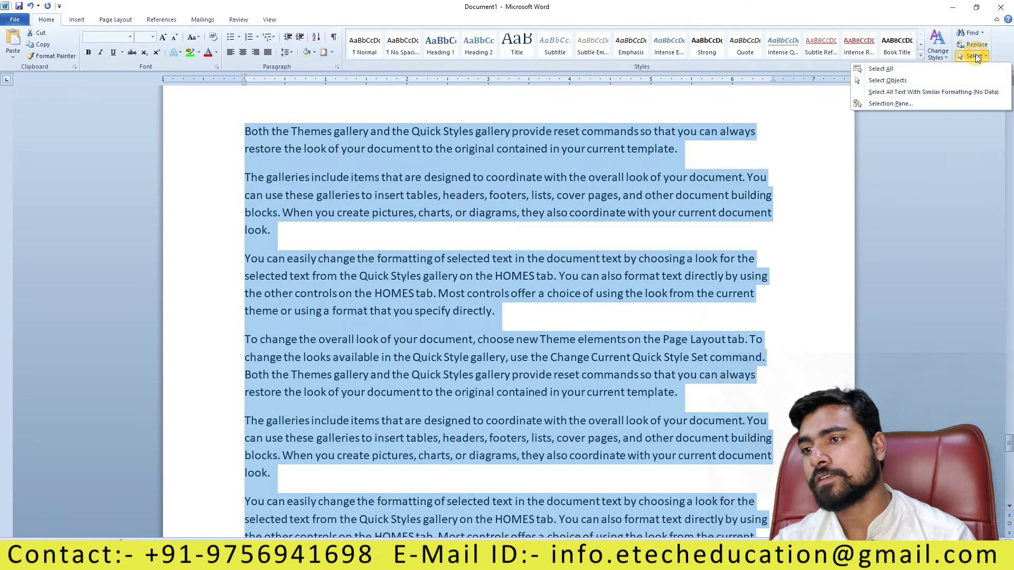
left_click(922, 80)
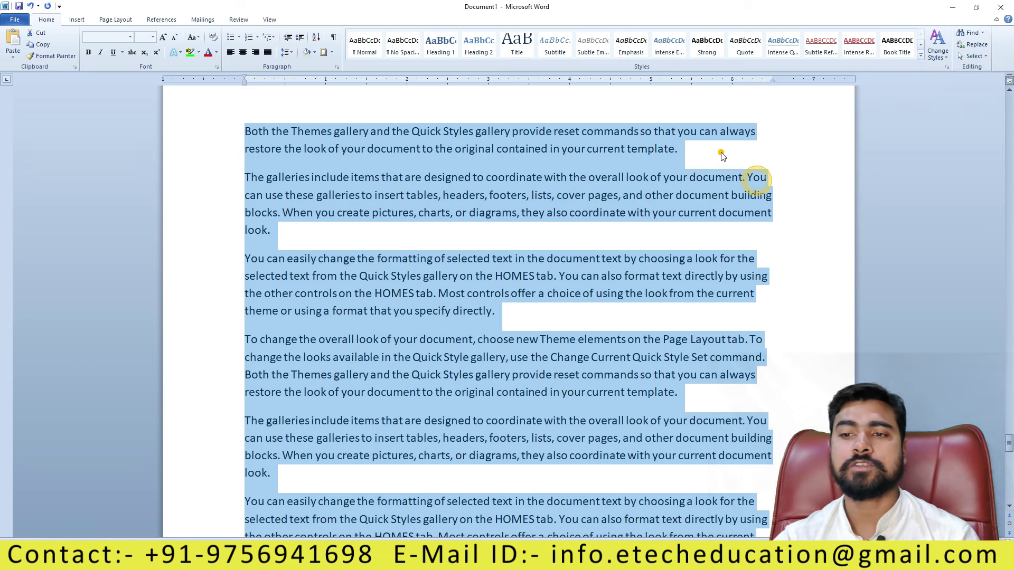
scroll(654, 233, "down", 4)
scroll(650, 249, "up", 4)
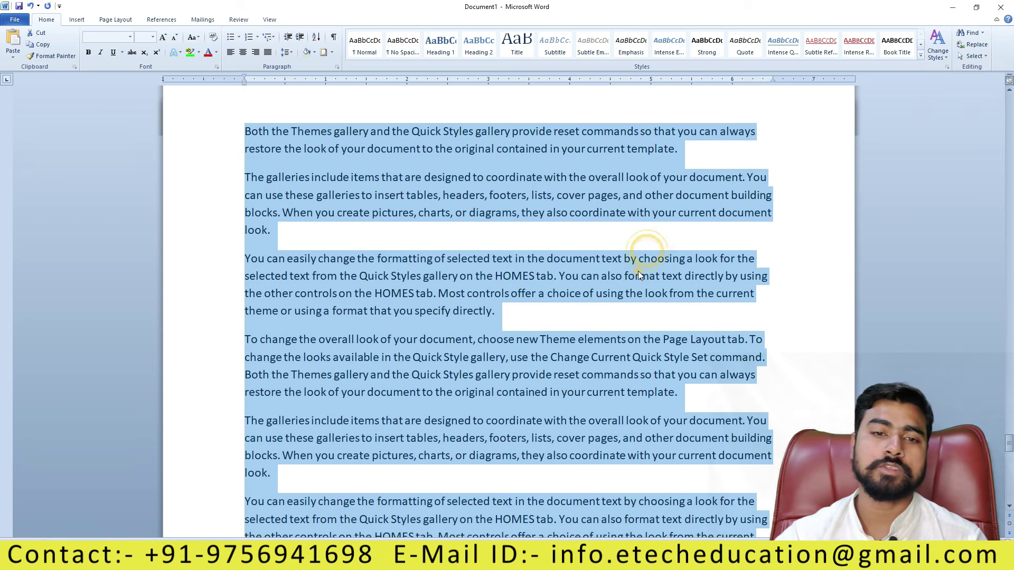
triple_click(648, 258)
left_click(557, 244)
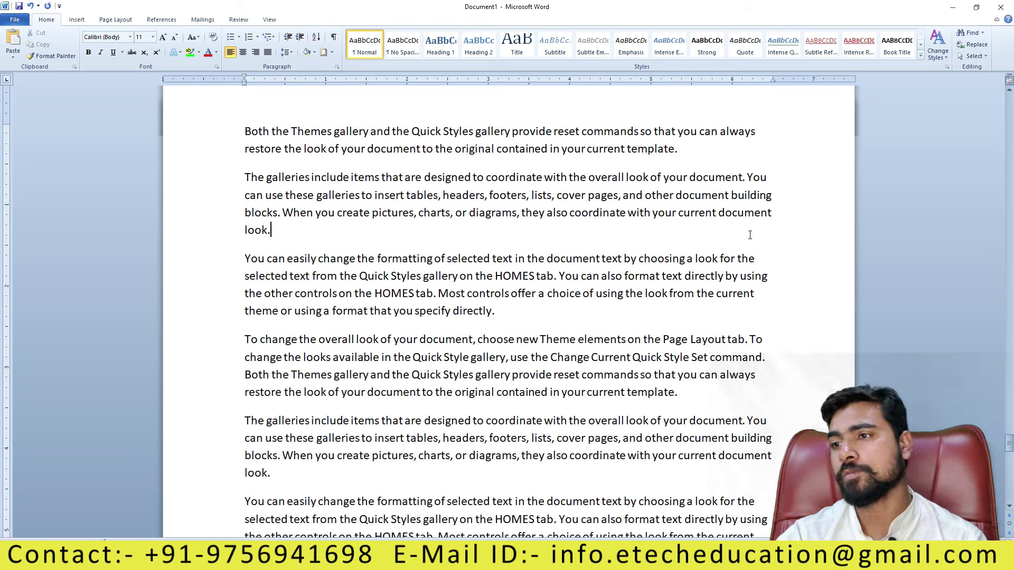
left_click(972, 56)
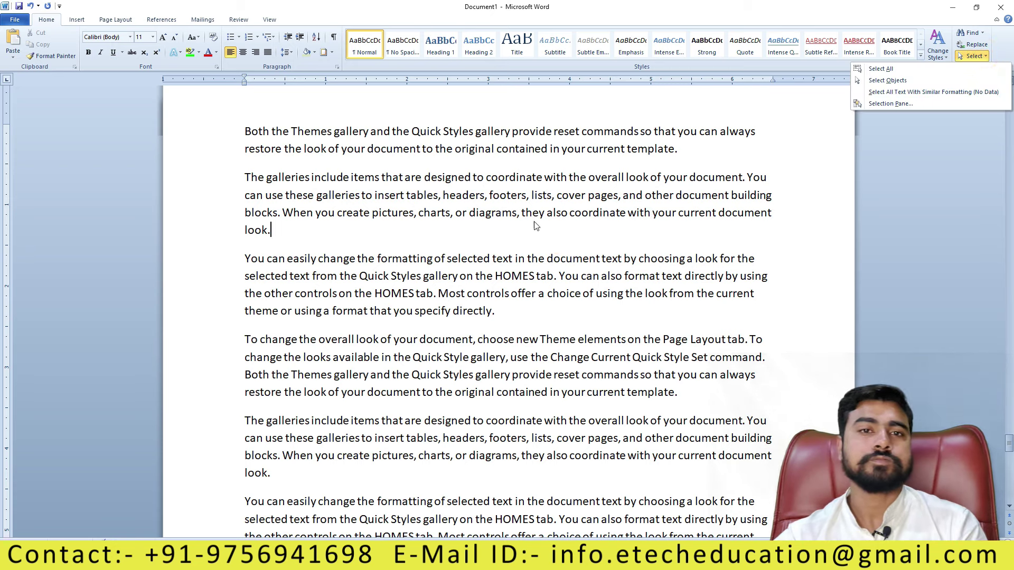
left_click(516, 226)
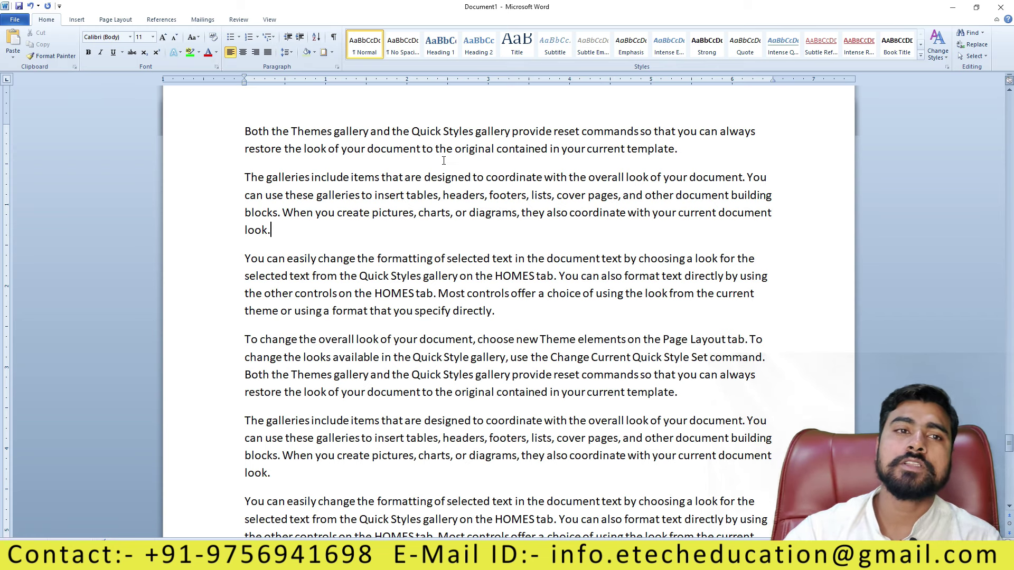
scroll(486, 158, "down", 2)
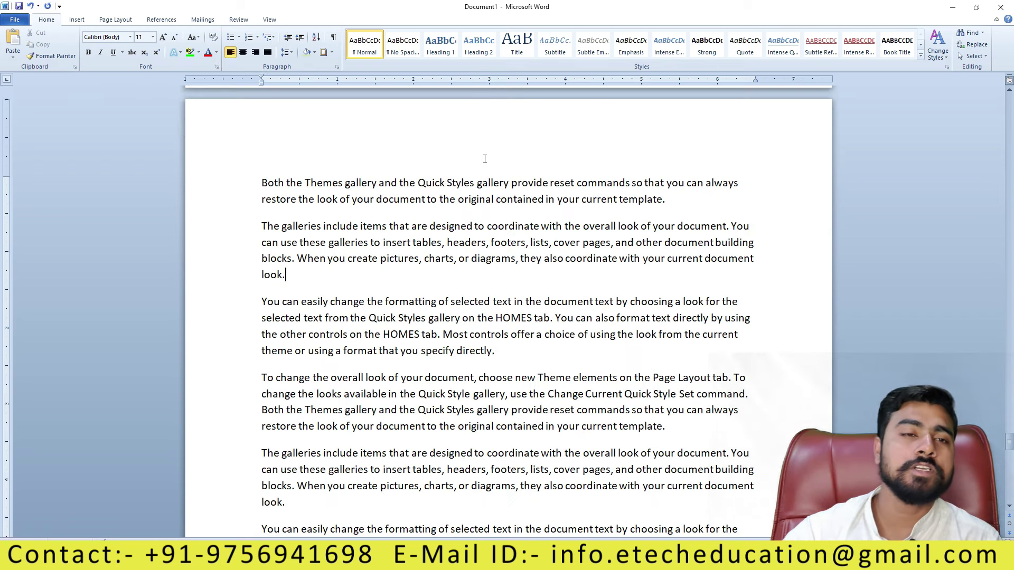
left_click(77, 20)
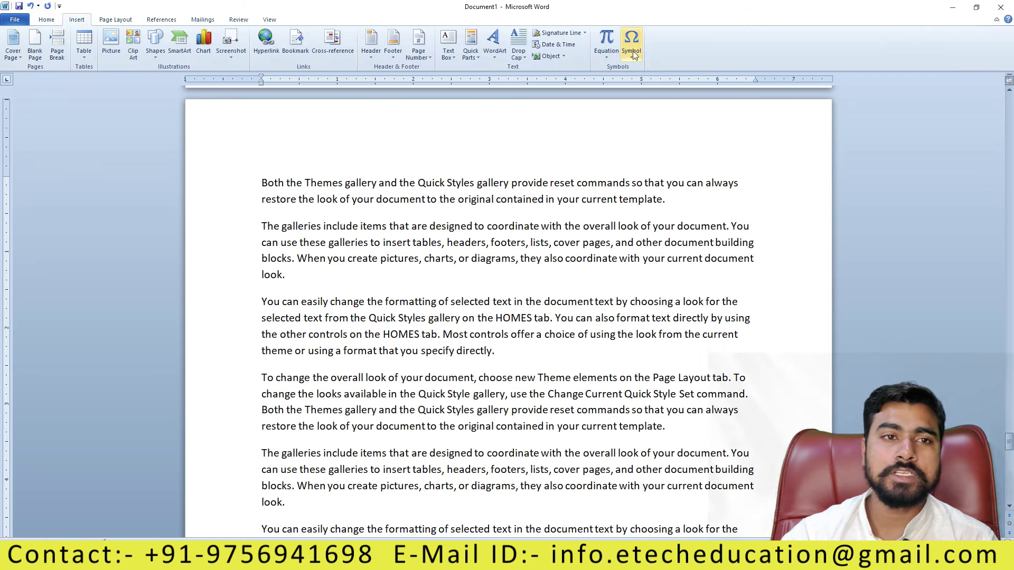
left_click(47, 19)
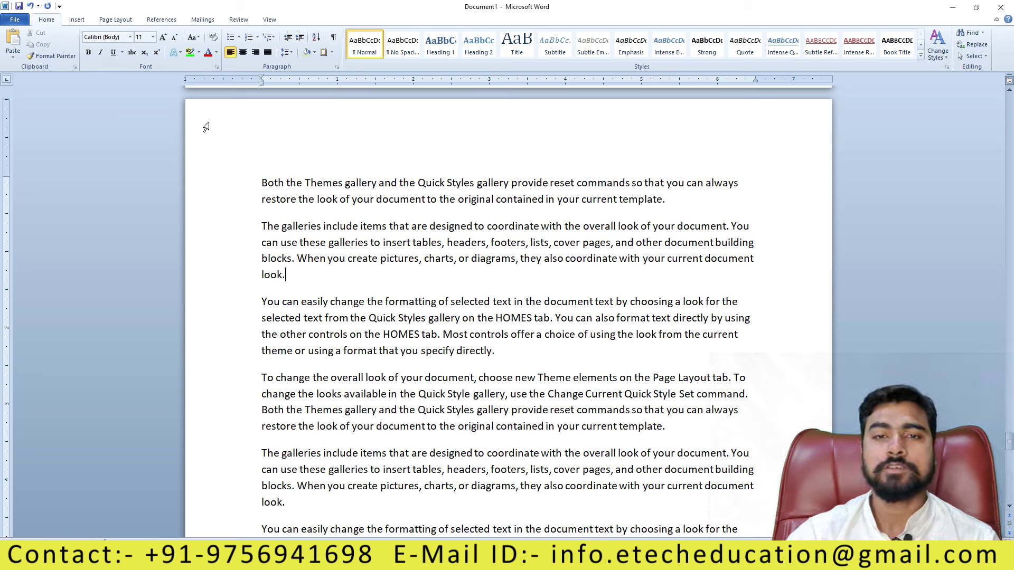